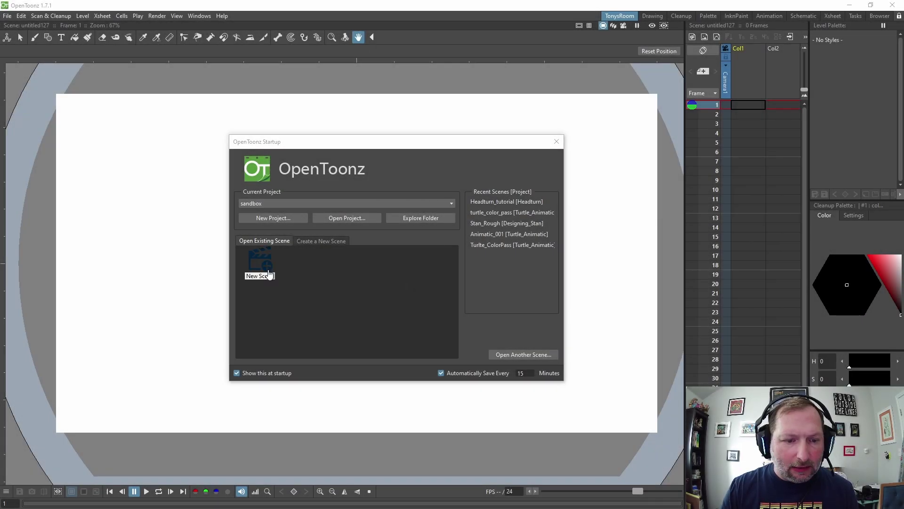
Create a new project named HeadTurn_Tut with $scenepath appended to its drawings, inputs and extras folders
left_click(273, 218)
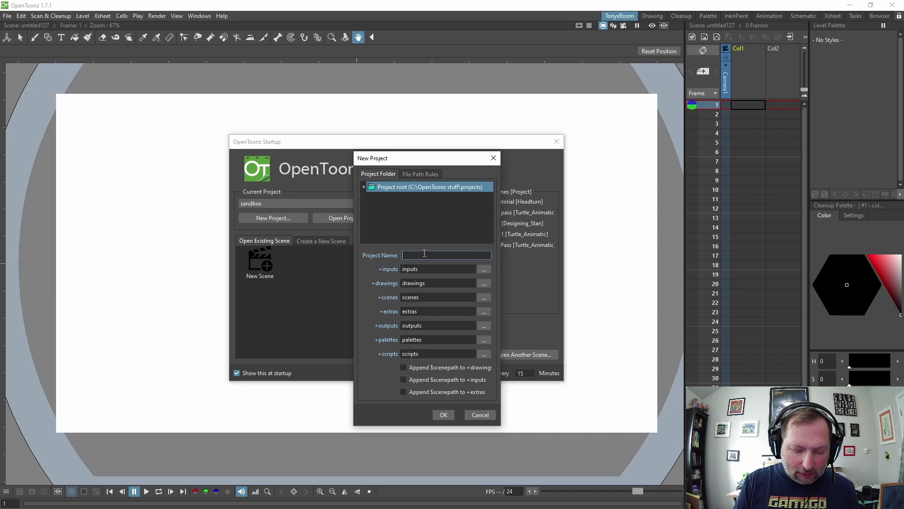
type("HeadTurn_Tut")
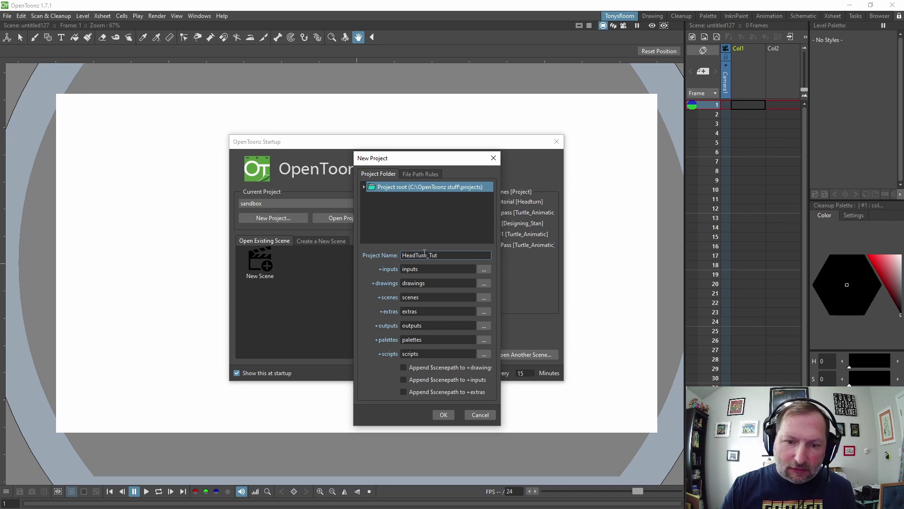
left_click(405, 368)
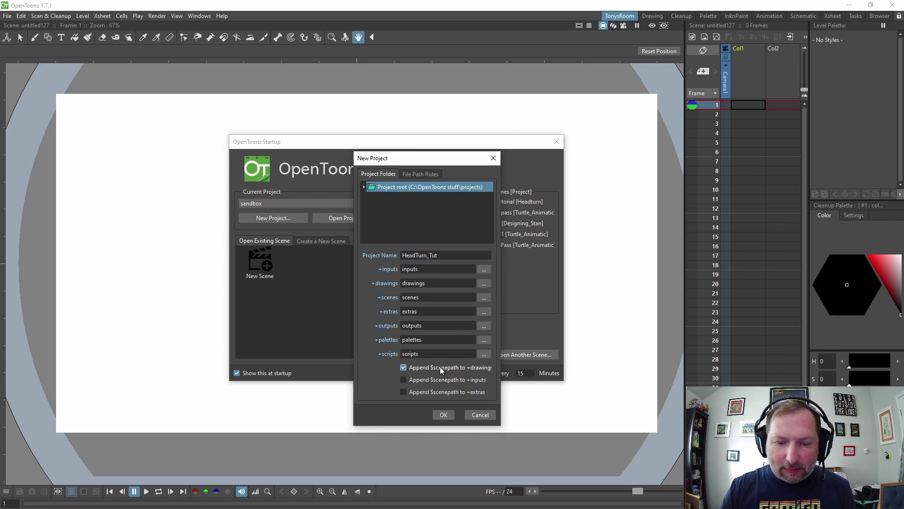
left_click(404, 380)
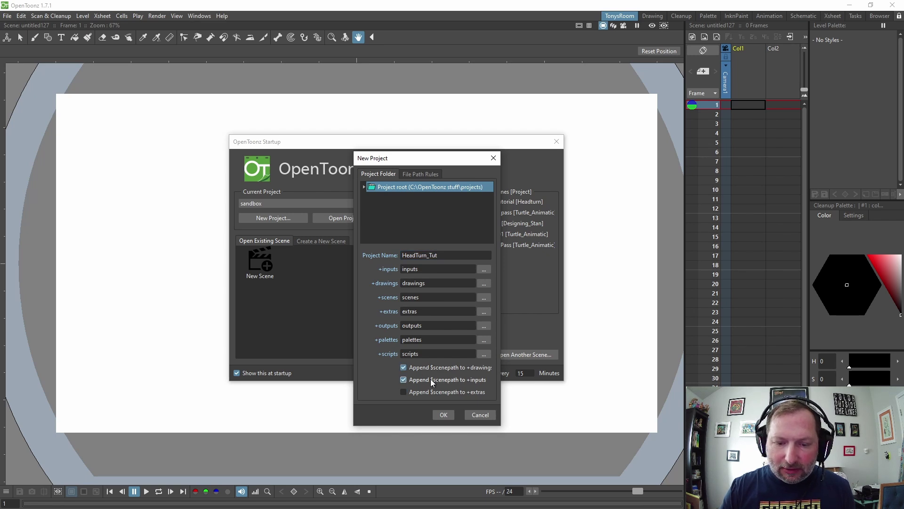
left_click(404, 392)
left_click(444, 415)
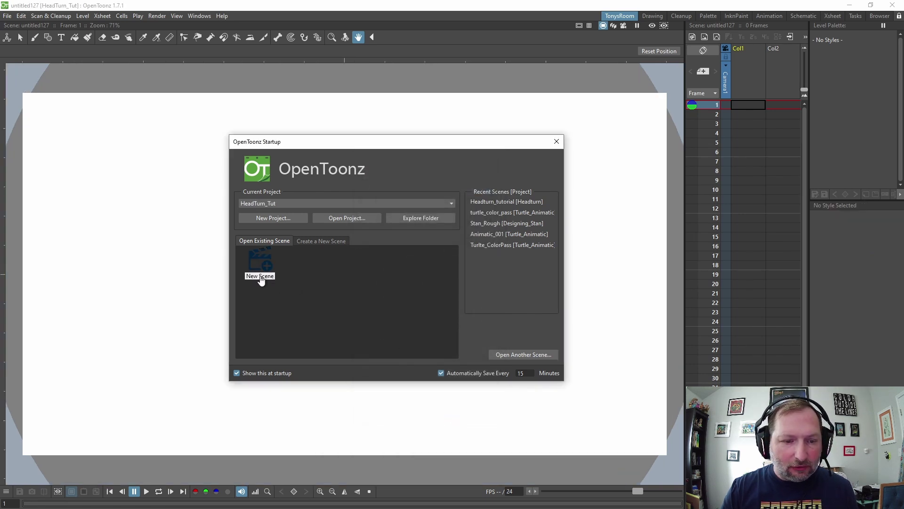
Create a new scene named Headturn_tut in the project at 1920 x 1080 and 24 frames per second
left_click(264, 267)
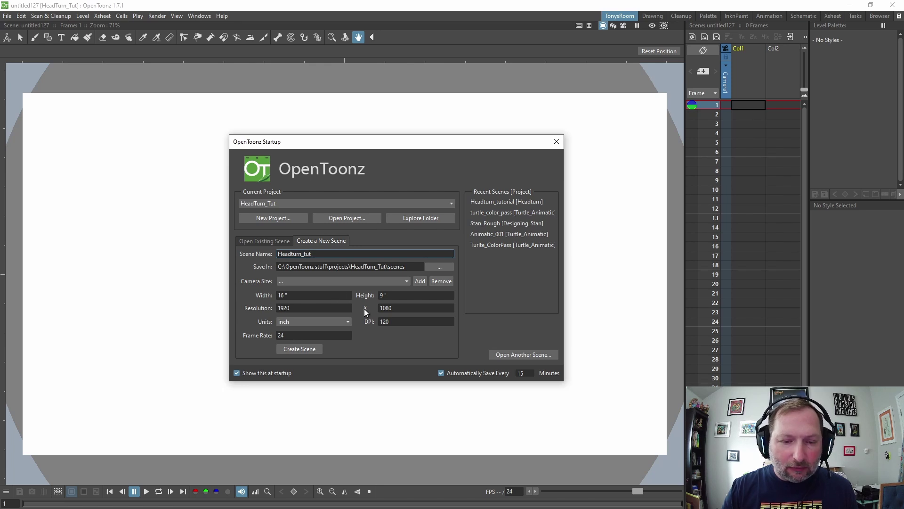
left_click(299, 349)
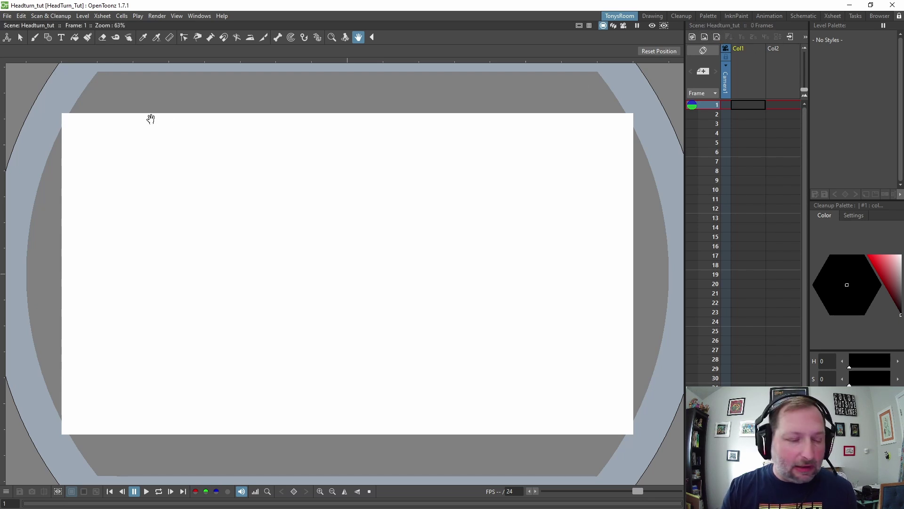
Add a Toonz Raster level named rough at frame 1 and have its missing drawings folder created
left_click_drag(151, 117, 178, 139)
key("b")
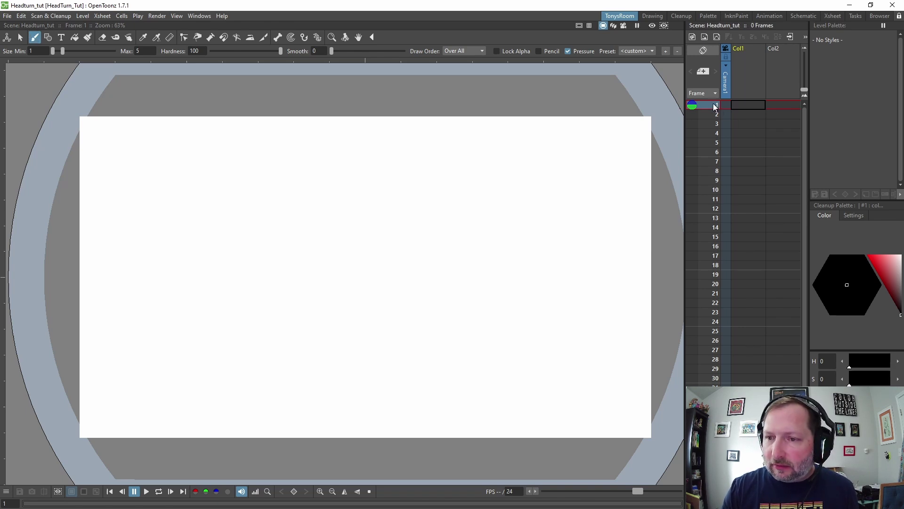
left_click(692, 38)
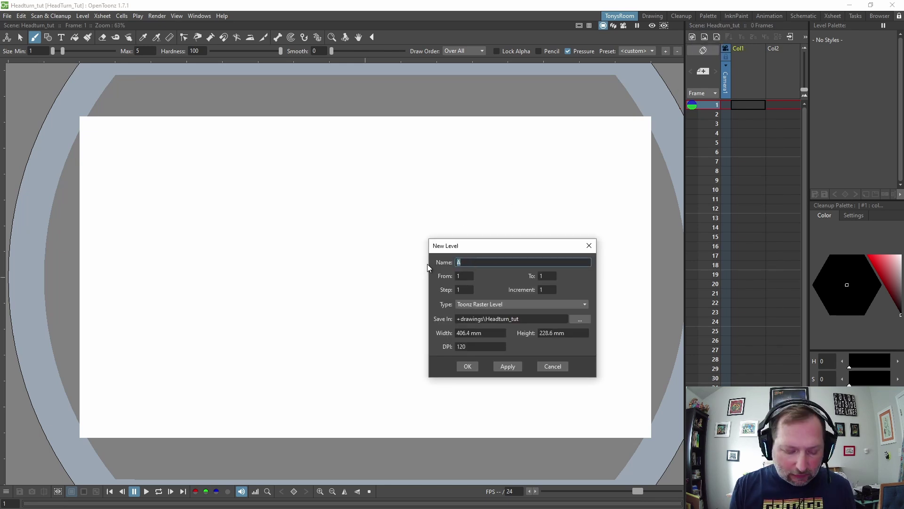
type("roughb")
key("BackSpace")
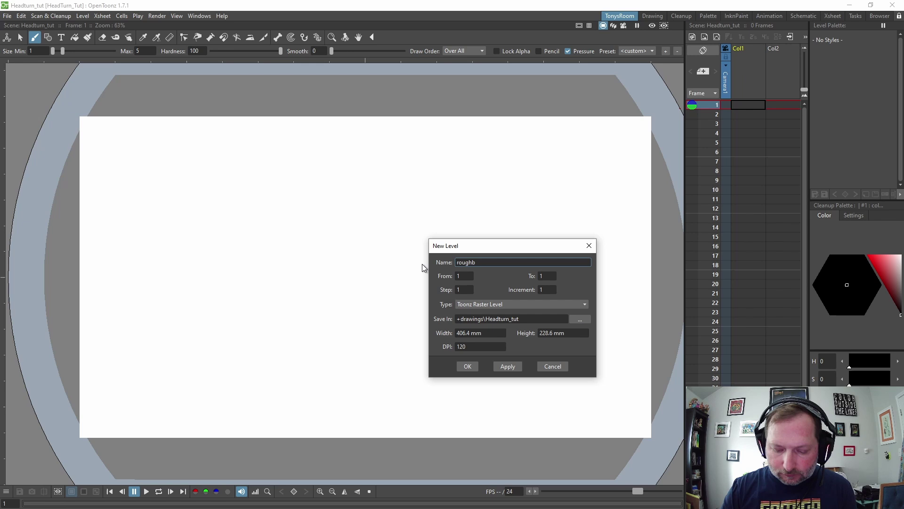
left_click(467, 367)
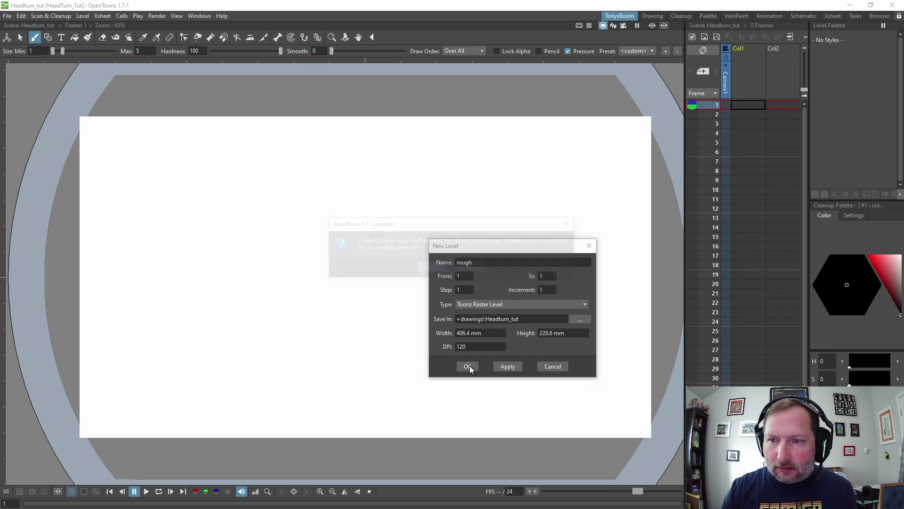
left_click(431, 268)
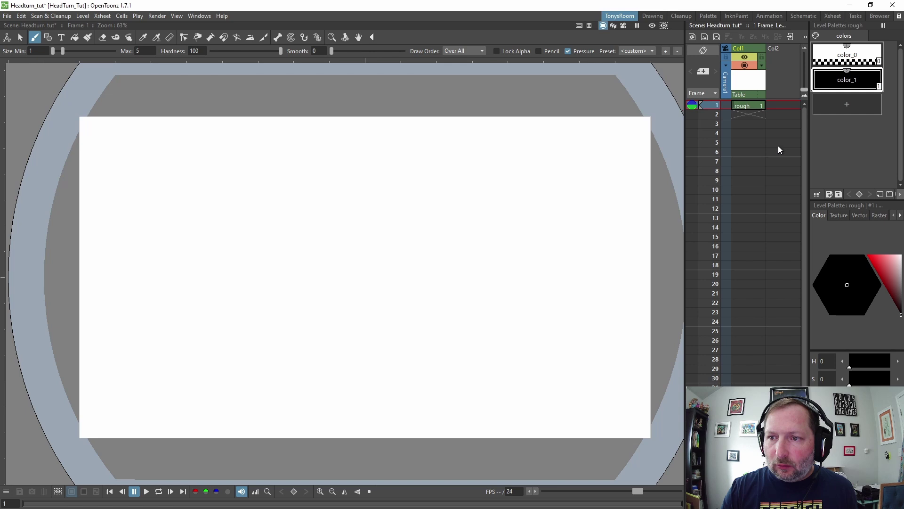
Rename the first Xsheet column to R, keeping the rough drawing in frame 1 selected
double_click(742, 49)
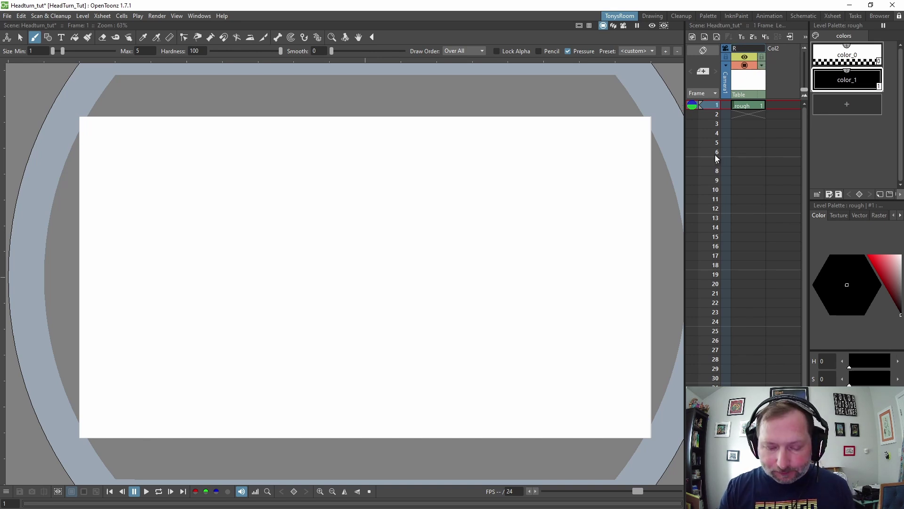
double_click(748, 105)
key("Return")
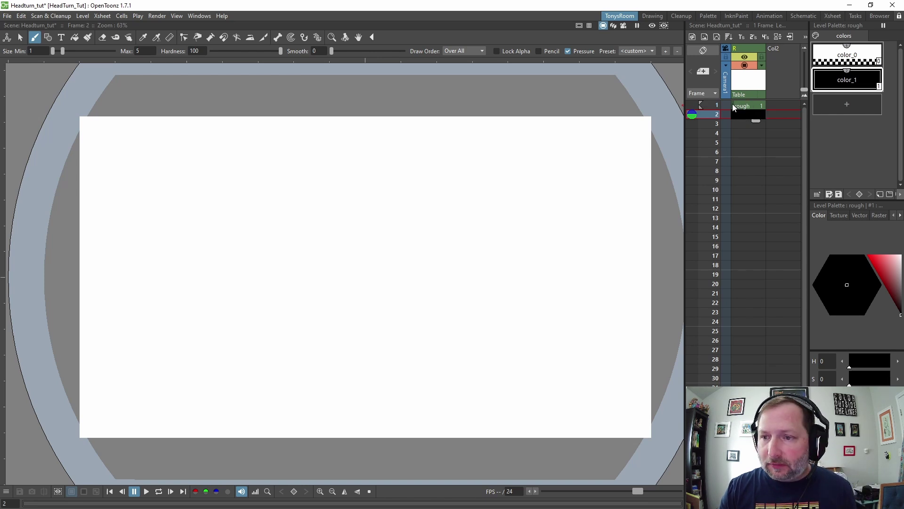
left_click(749, 106)
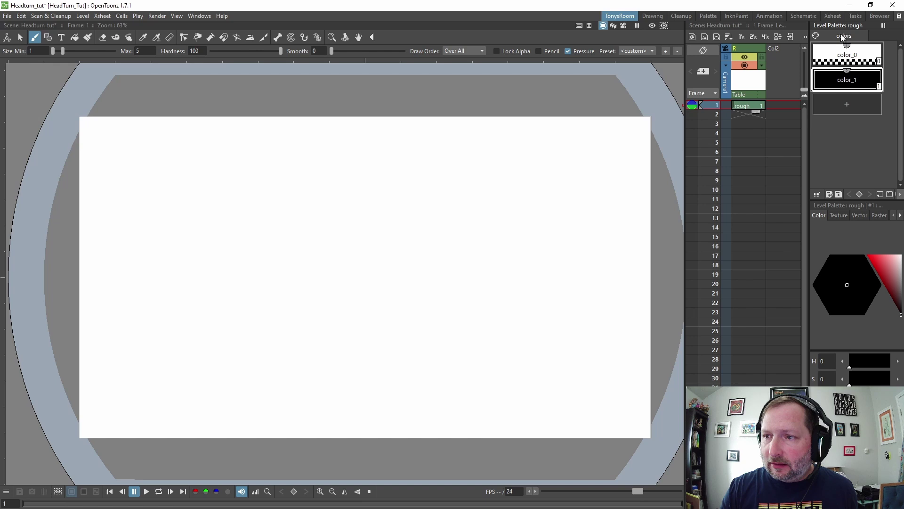
Add a new style to the rough level's palette and assign it a pencil raster brush
left_click(847, 104)
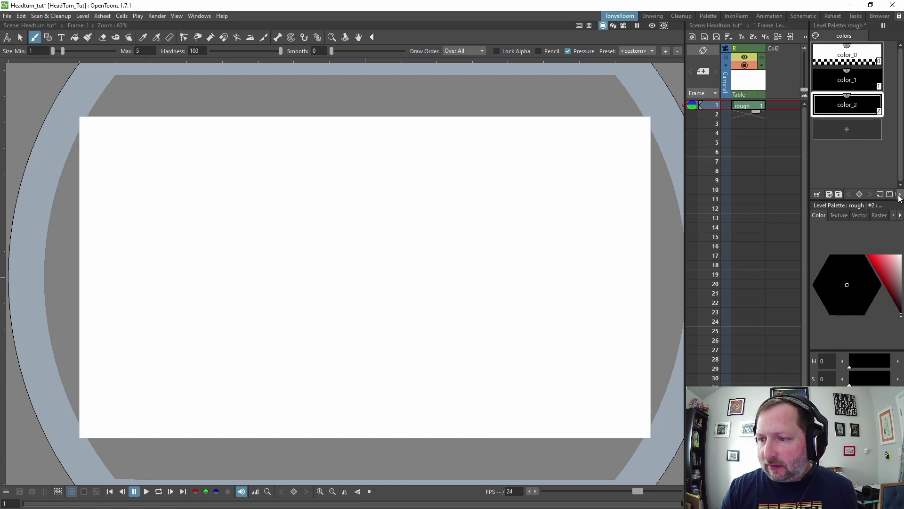
left_click(879, 216)
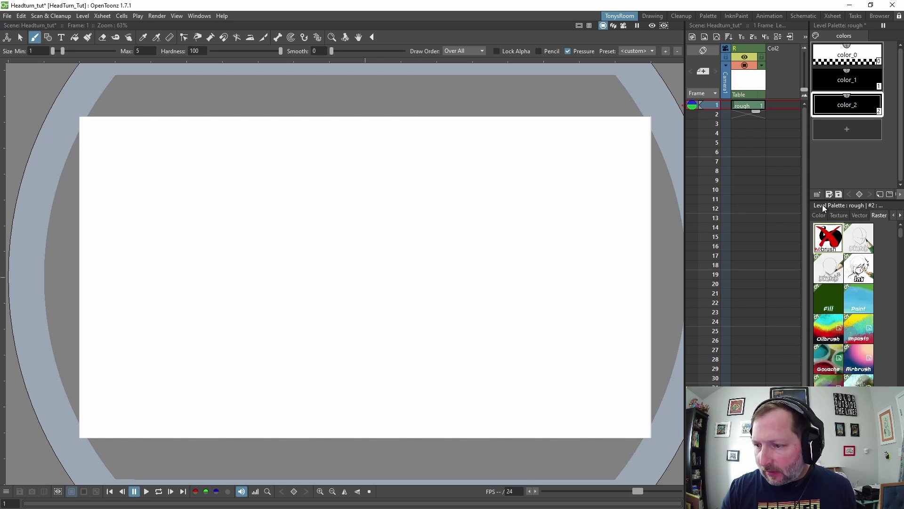
scroll(863, 307, "down", 10)
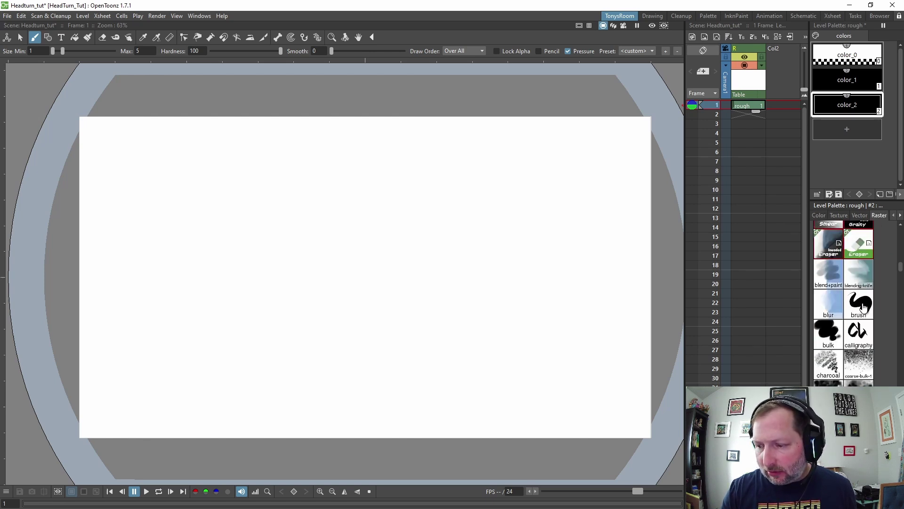
scroll(863, 307, "down", 10)
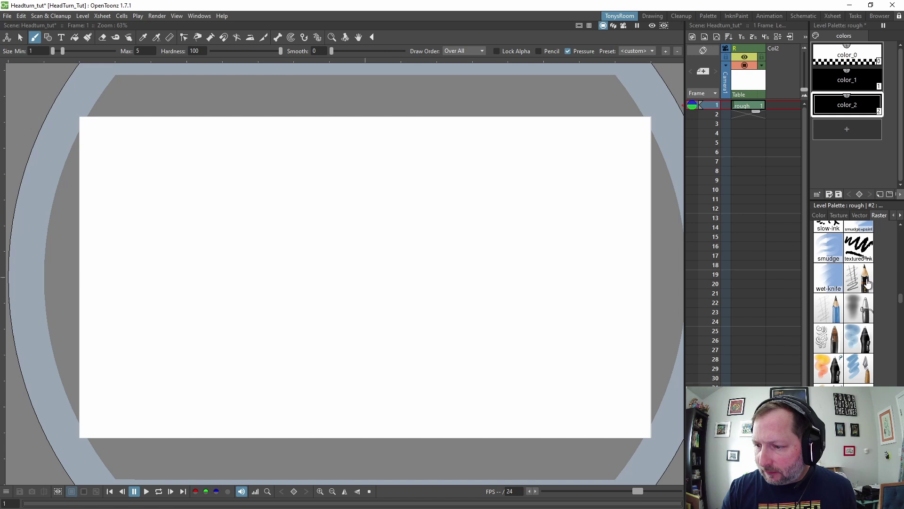
left_click(852, 282)
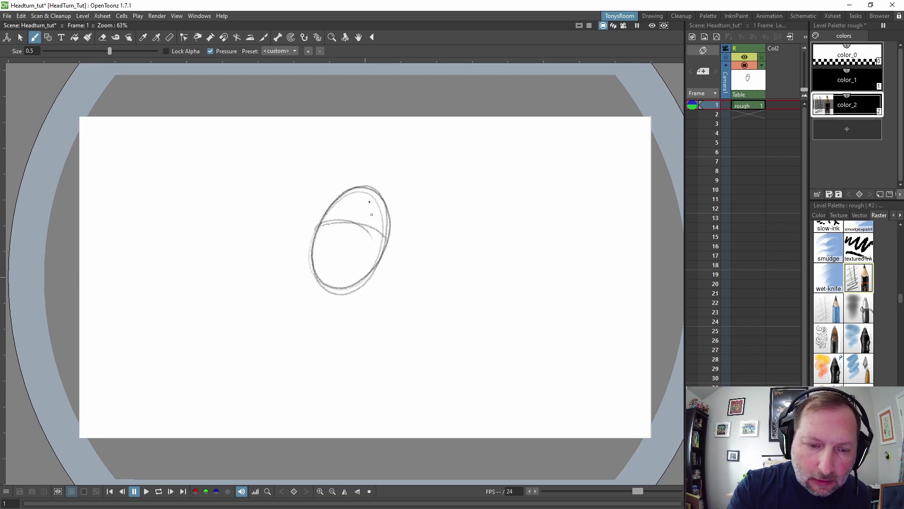
Sketch the character's tilted oval head in frame 1 with nose, eyes, brows, hair tuft, smile and a line of action
left_click_drag(361, 187, 326, 274)
mouse_move(301, 227)
left_mouse_down()
mouse_move(339, 225)
mouse_move(326, 231)
mouse_move(305, 229)
mouse_move(333, 220)
mouse_move(331, 228)
mouse_move(329, 213)
mouse_move(347, 212)
left_mouse_up()
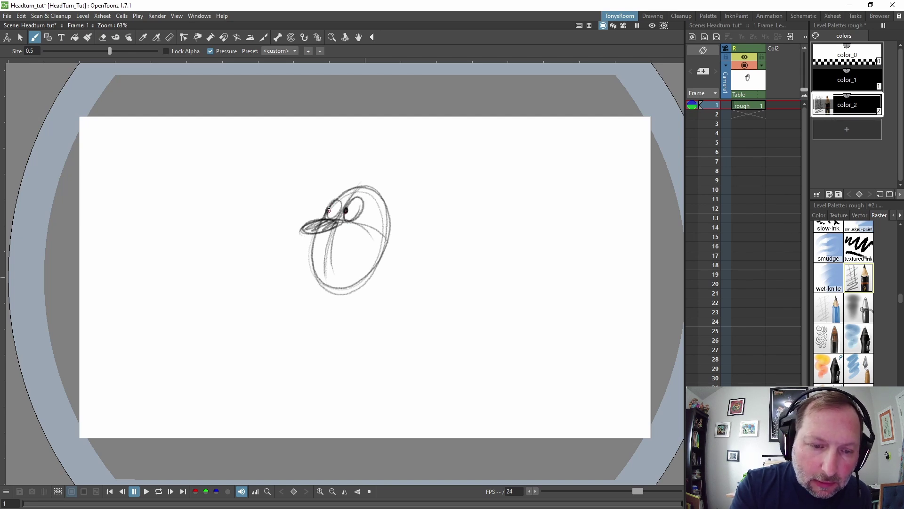
mouse_move(332, 195)
left_mouse_down()
mouse_move(365, 194)
mouse_move(370, 159)
left_mouse_up()
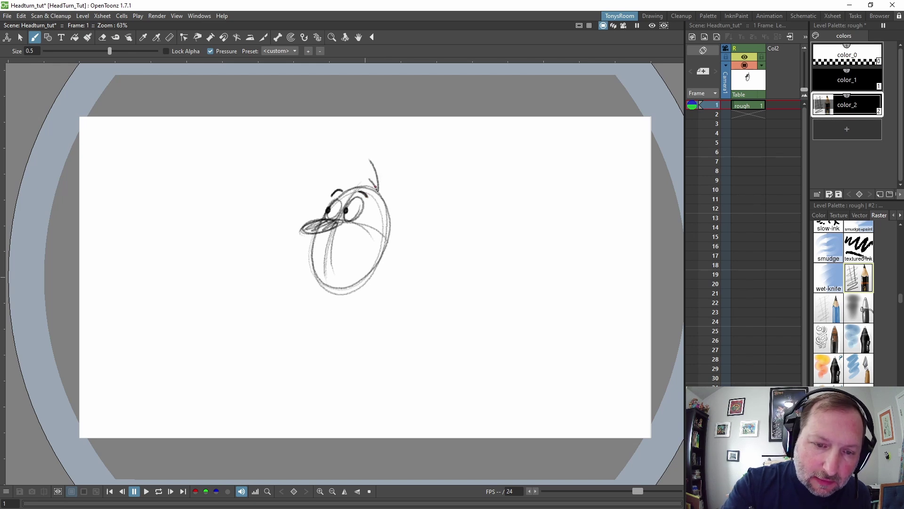
mouse_move(317, 242)
left_mouse_down()
mouse_move(362, 229)
mouse_move(330, 239)
mouse_move(354, 230)
left_mouse_up()
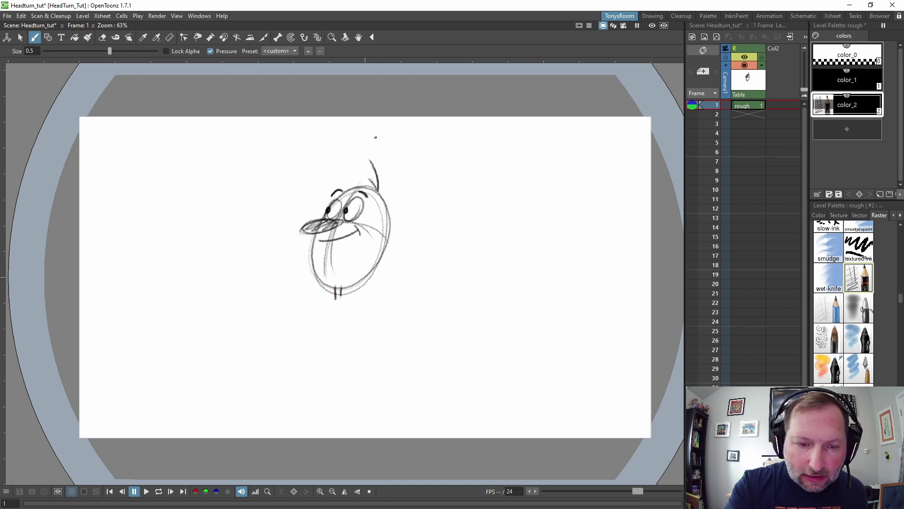
left_click_drag(364, 149, 347, 383)
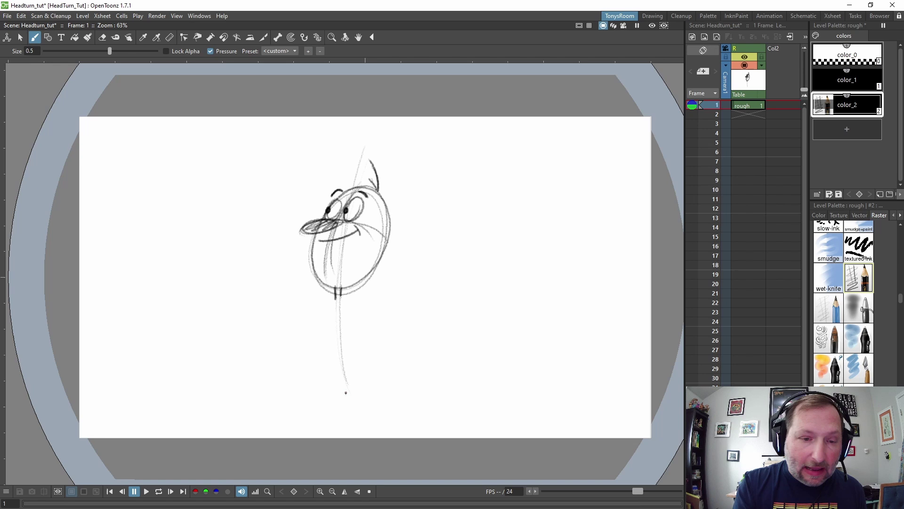
mouse_move(330, 228)
left_mouse_down()
mouse_move(308, 222)
mouse_move(338, 217)
left_mouse_up()
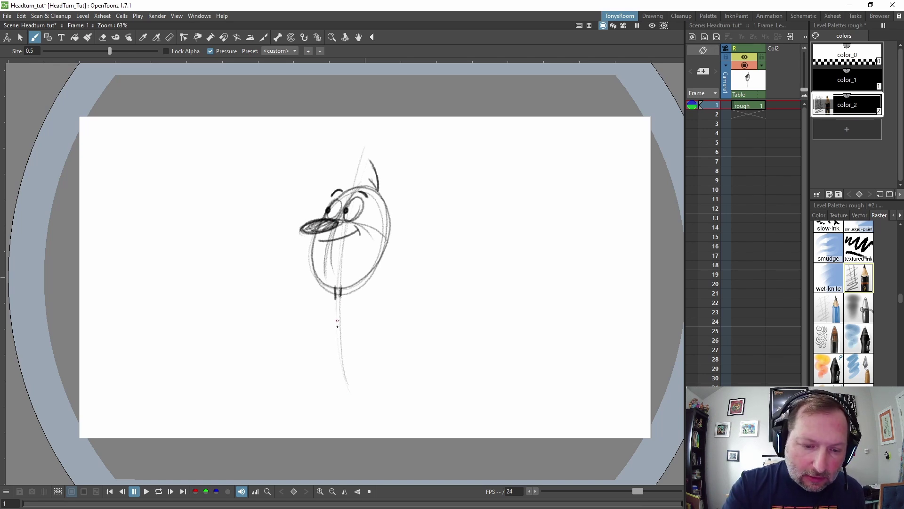
Sketch the tapered body lines below the head and write a circled 1 in the drawing's upper-right corner
left_click_drag(335, 300, 329, 364)
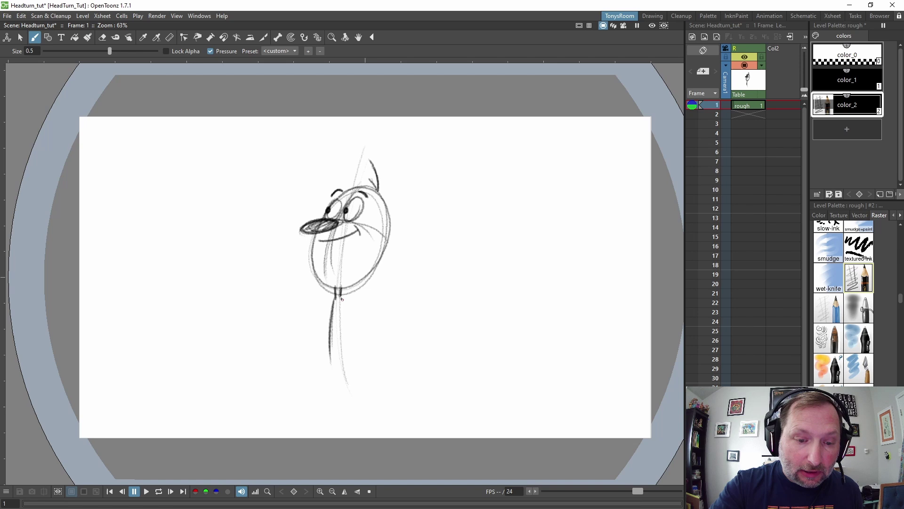
left_click_drag(342, 298, 365, 364)
mouse_move(336, 295)
left_mouse_down()
mouse_move(328, 354)
mouse_move(361, 361)
left_mouse_up()
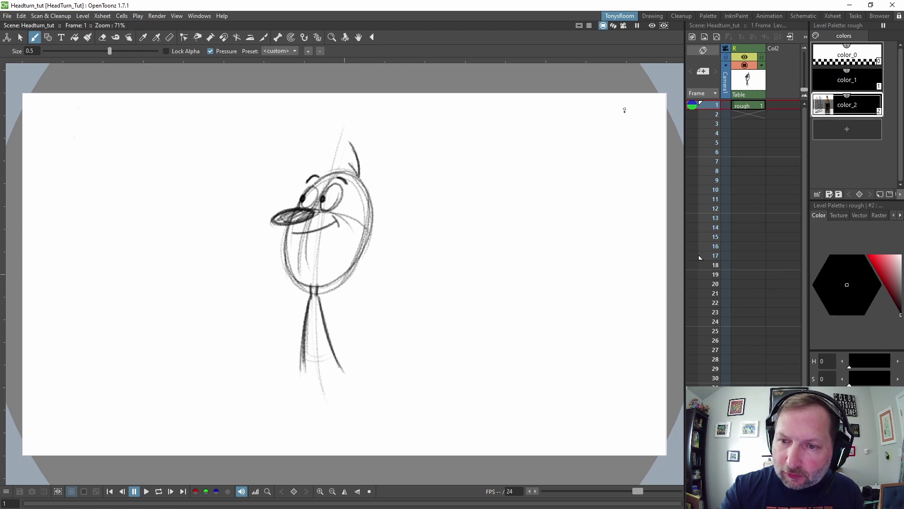
mouse_move(626, 108)
left_mouse_down()
mouse_move(626, 127)
mouse_move(612, 102)
mouse_move(640, 104)
left_mouse_up()
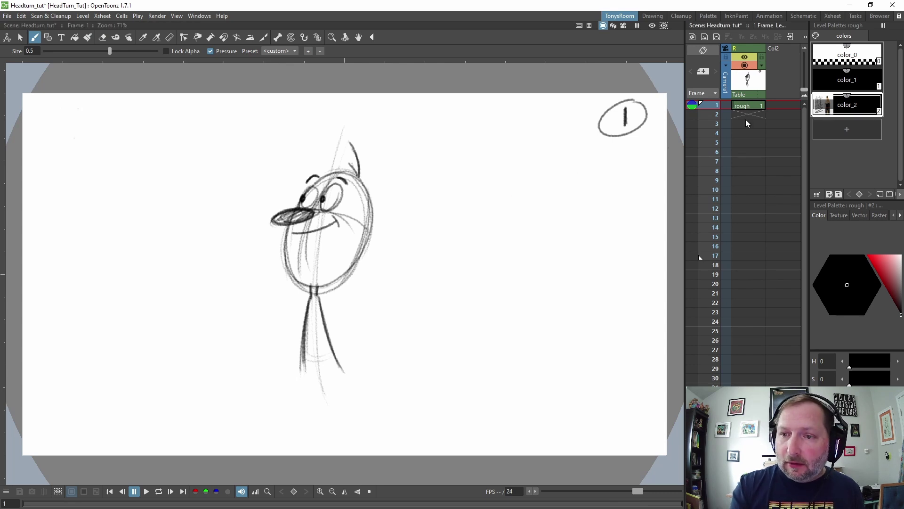
Draw a curved line of action bowing to the right in frame 2 of the rough level
left_click(717, 115)
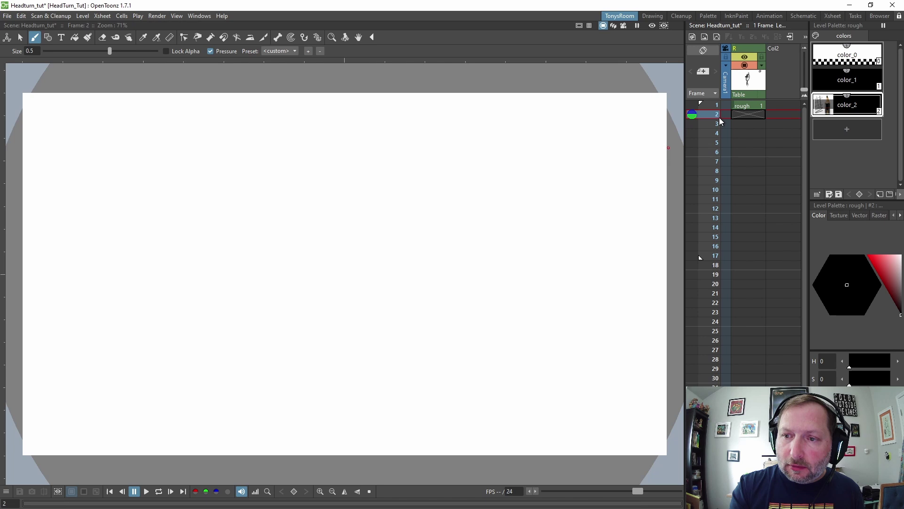
key("comma")
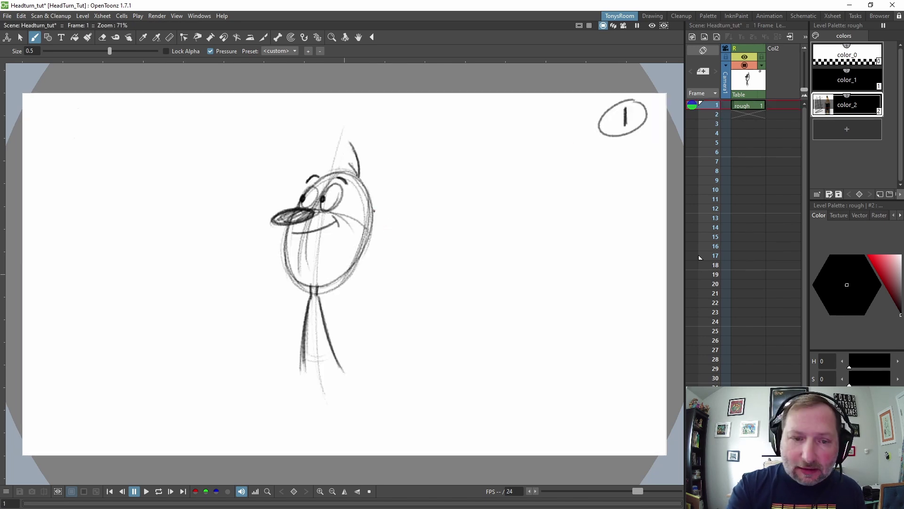
key("period")
mouse_move(372, 161)
left_mouse_down()
mouse_move(361, 335)
mouse_move(349, 372)
left_mouse_up()
left_click_drag(379, 198, 354, 337)
Flip repeatedly between frames 1 and 2 to compare the new line of action with the first pose
key("comma")
key("period")
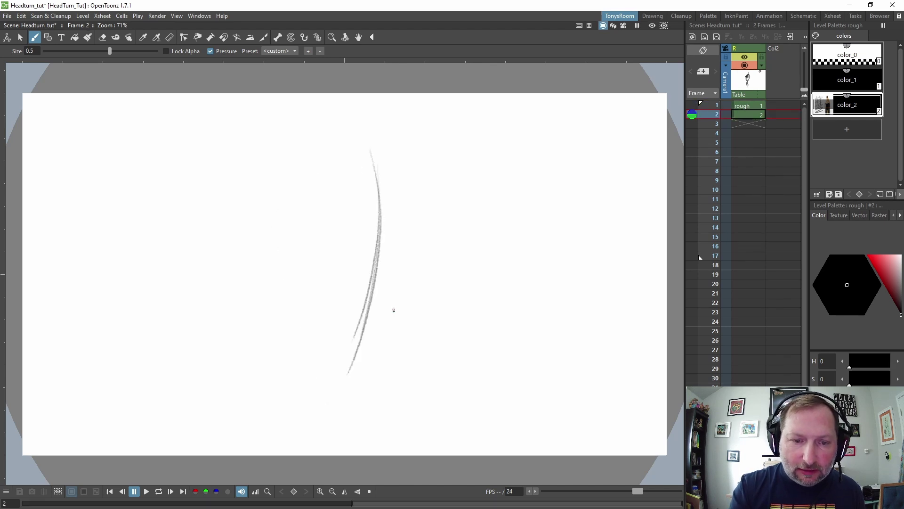
key("comma")
key("period")
key("comma")
key("period")
key("comma")
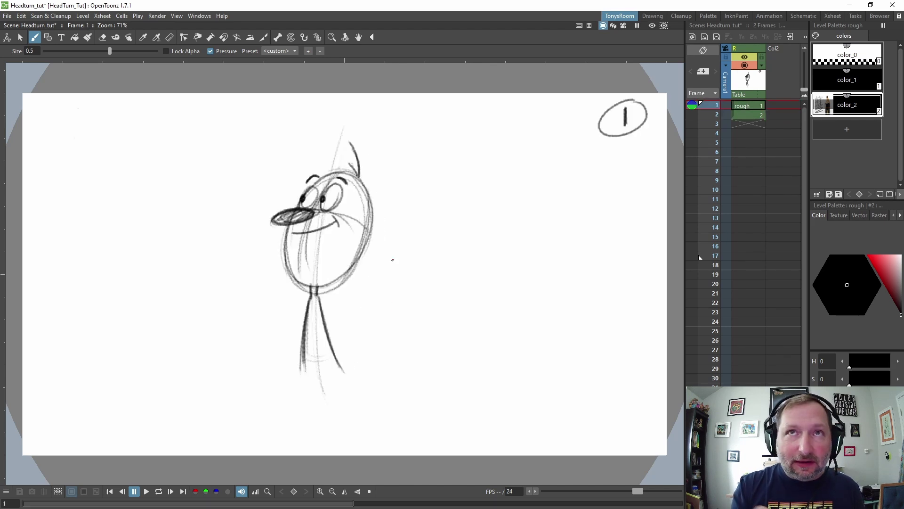
key("period")
key("comma")
key("period")
key("comma")
key("period")
key("comma")
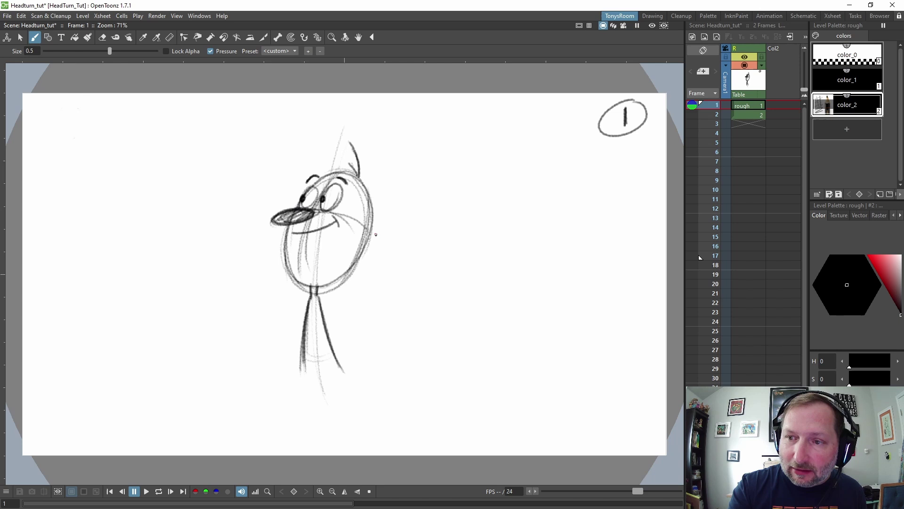
key("period")
key("comma")
key("period")
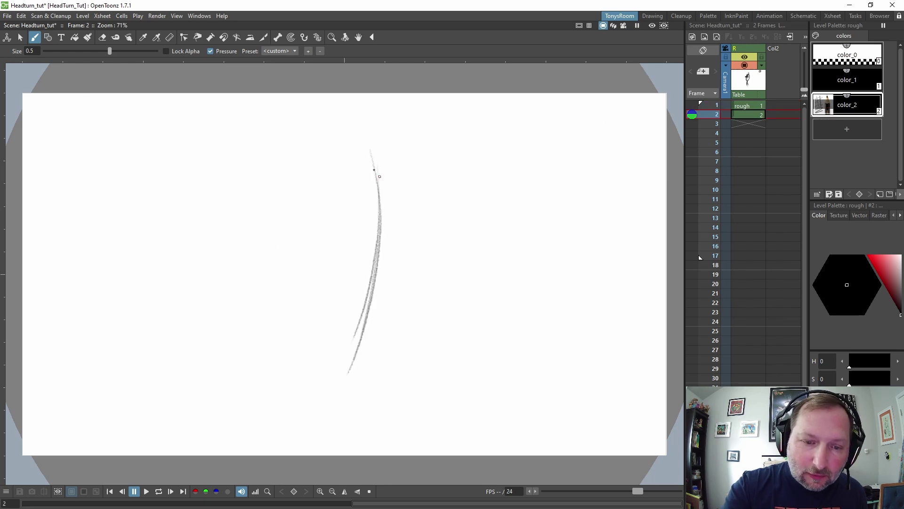
Sketch the upright oval head around the line of action in frame 2, checking it against the frame 1 pose
mouse_move(405, 224)
left_mouse_down()
mouse_move(396, 174)
mouse_move(369, 166)
mouse_move(339, 232)
mouse_move(358, 172)
left_mouse_up()
key("comma")
key("period")
key("comma")
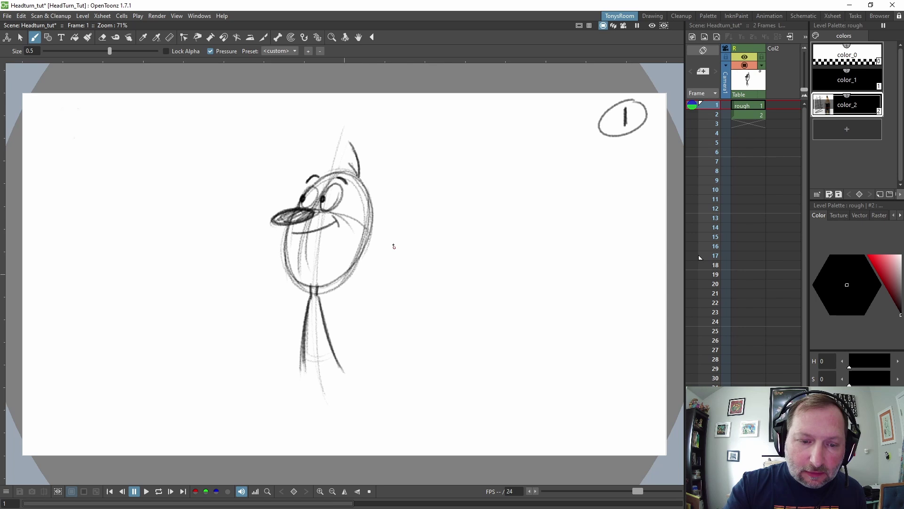
key("period")
key("comma")
key("period")
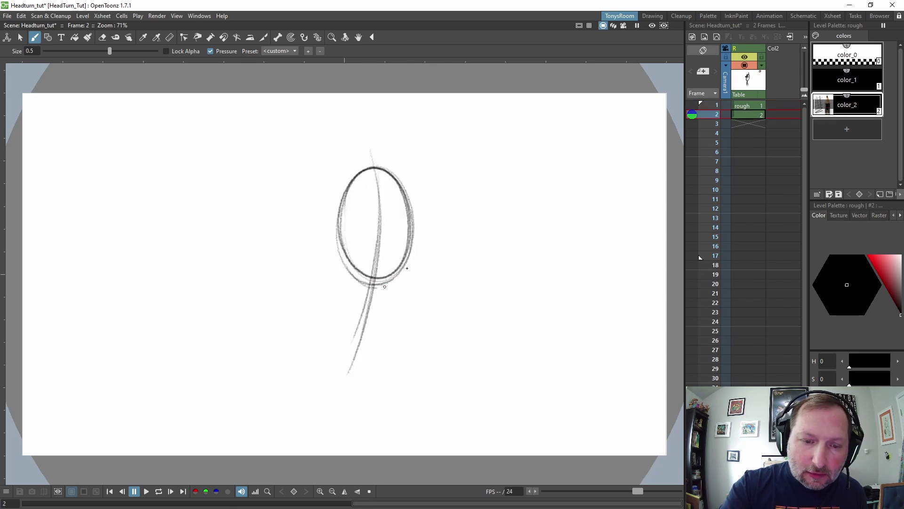
key("comma")
key("period")
Add a curved eye line and an off-centre vertical face guide to the frame 2 head, flipping to frame 1 for comparison
left_click_drag(344, 232, 408, 211)
mouse_move(386, 168)
left_mouse_down()
mouse_move(395, 273)
mouse_move(398, 262)
left_mouse_up()
key("comma")
key("period")
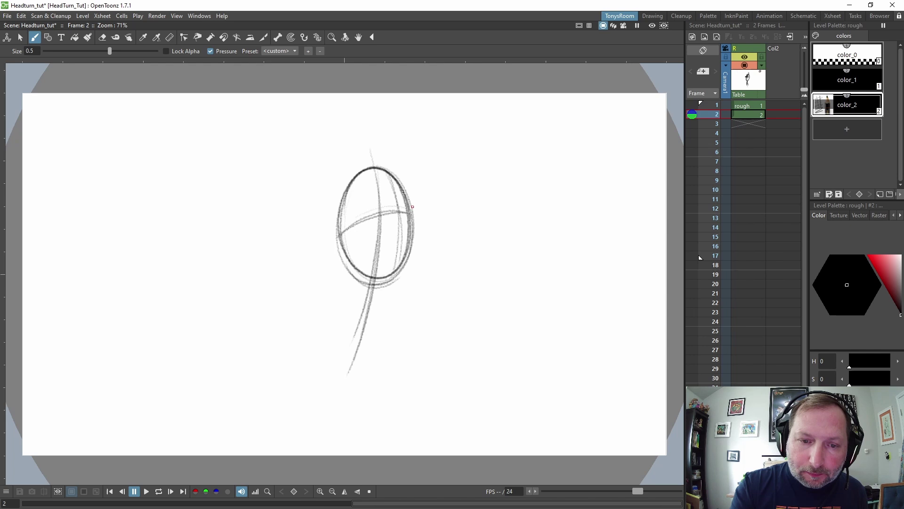
left_click_drag(374, 169, 400, 205)
key("comma")
key("period")
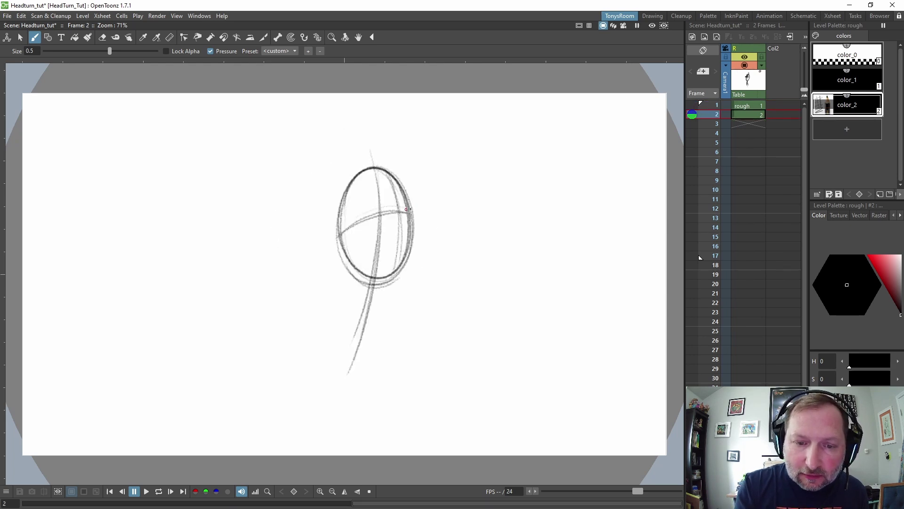
Draw the shaded pointed nose facing right, the two eyes and the worried slanted brows on the frame 2 head
mouse_move(407, 209)
left_mouse_down()
mouse_move(430, 205)
mouse_move(400, 214)
mouse_move(437, 209)
mouse_move(400, 211)
left_mouse_up()
left_click_drag(406, 214, 434, 207)
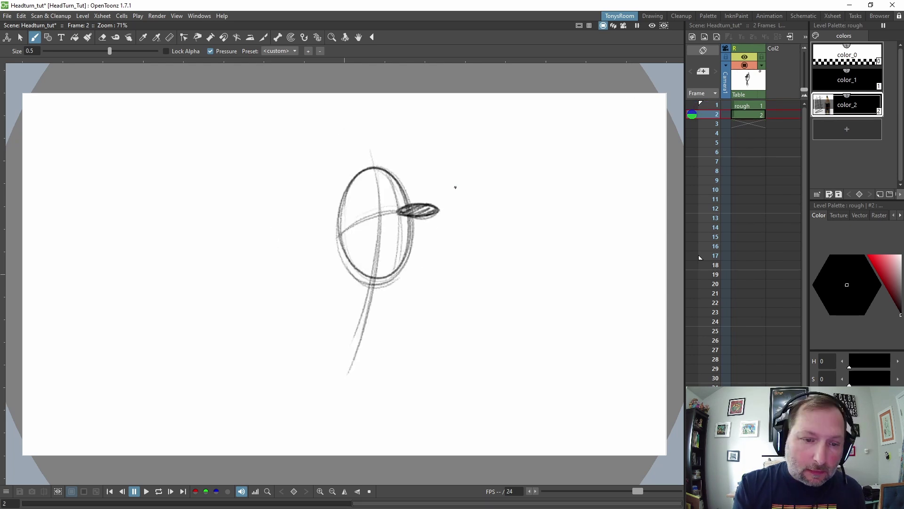
key(".")
left_click_drag(380, 188, 392, 208)
mouse_move(388, 173)
left_mouse_down()
mouse_move(375, 188)
mouse_move(410, 186)
left_mouse_up()
left_click_drag(395, 171, 412, 185)
Draw the frowning mouth, hair tuft, neck and flared body lines for the frame 2 character
left_click_drag(393, 229, 369, 258)
left_click_drag(363, 293, 319, 363)
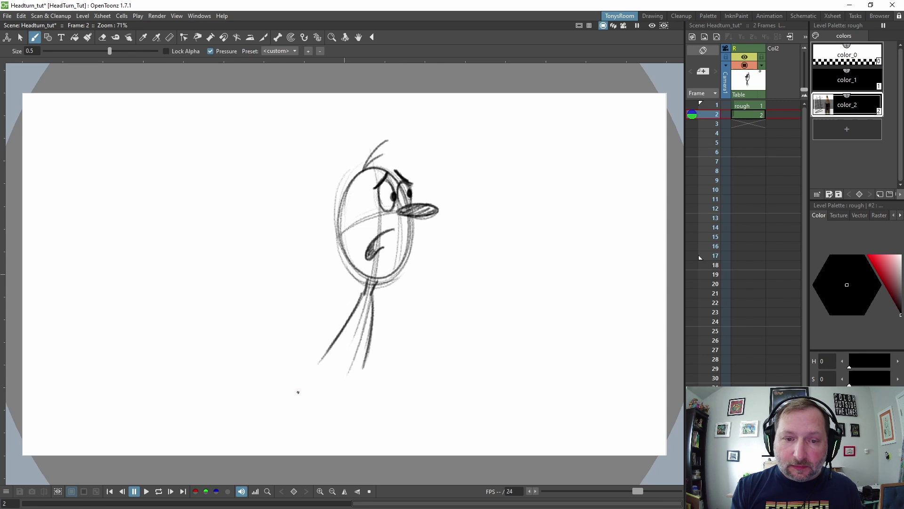
mouse_move(412, 217)
left_mouse_down()
mouse_move(431, 211)
mouse_move(407, 204)
left_mouse_up()
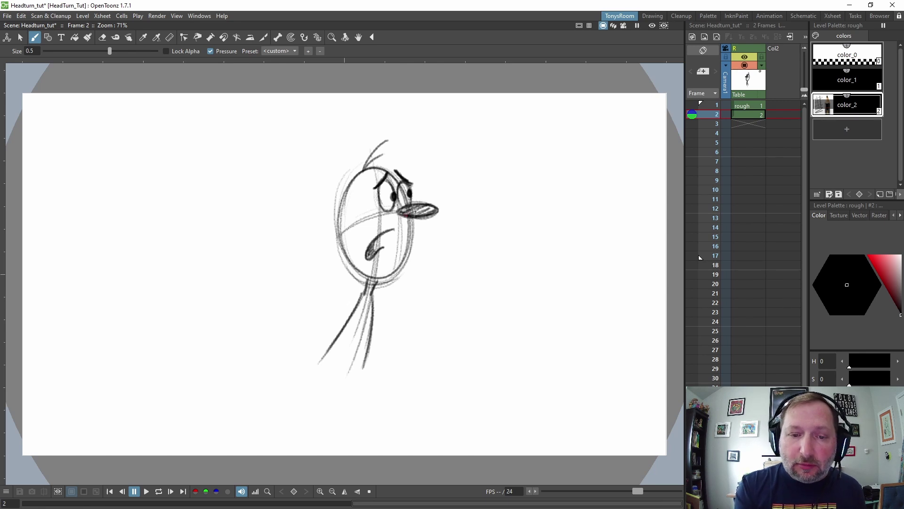
Erase the construction lines crossing the face in frame 2, and the line of action and face guides in frame 1
key(".")
key("e")
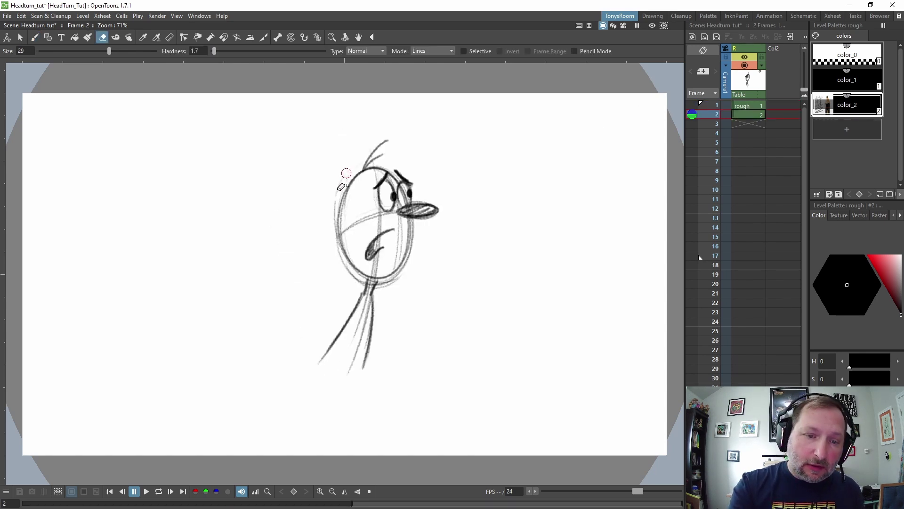
key("comma")
key("period")
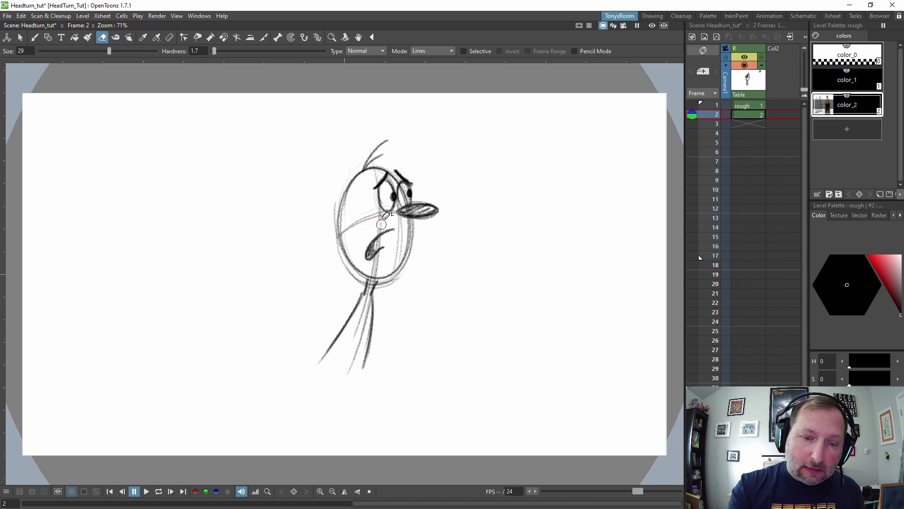
key("comma")
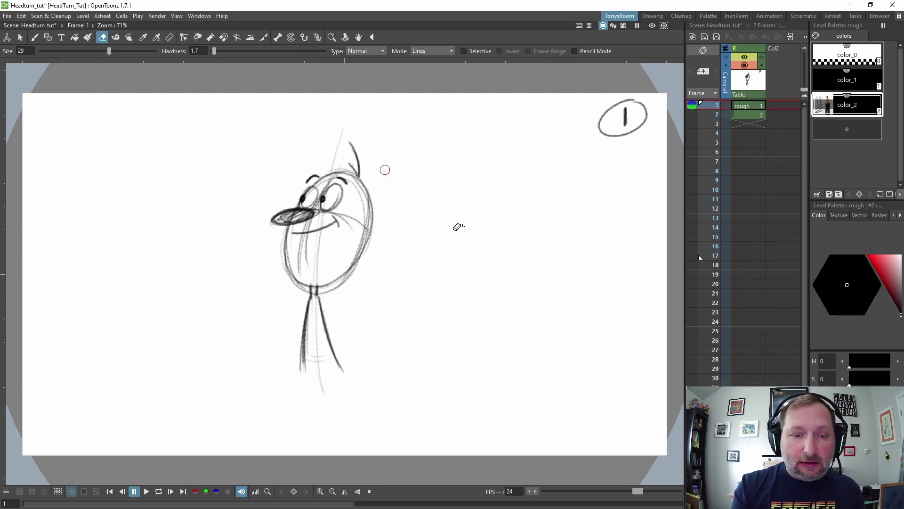
key("period")
key("comma")
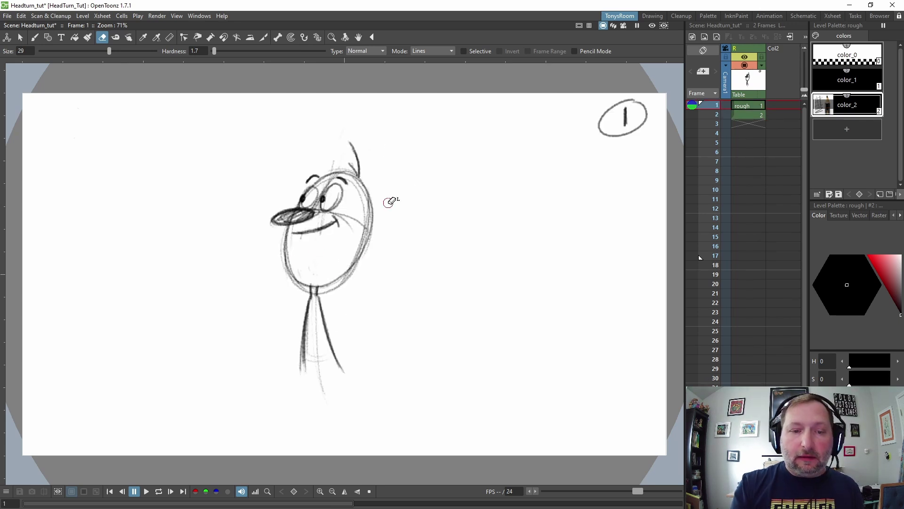
key("b")
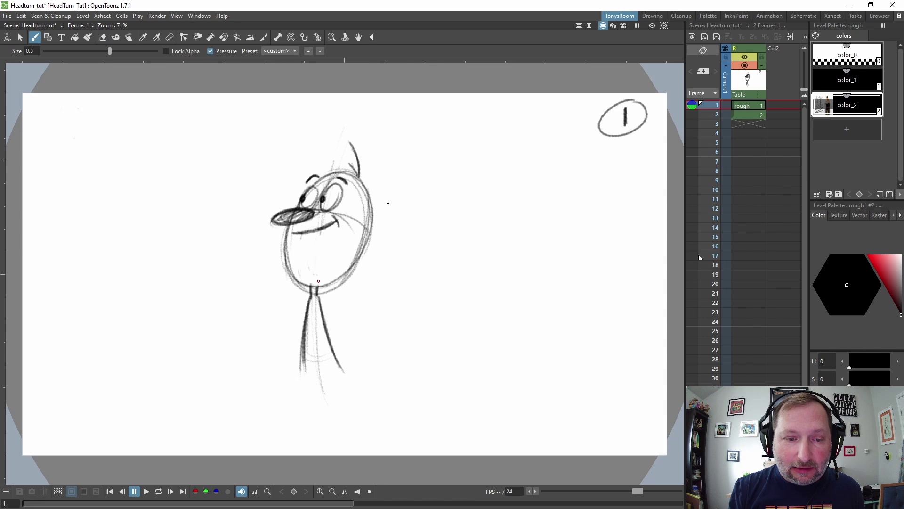
Flip between the two poses and erase the leftover guide lines around the far eye in frame 2
key("period")
key("comma")
key("period")
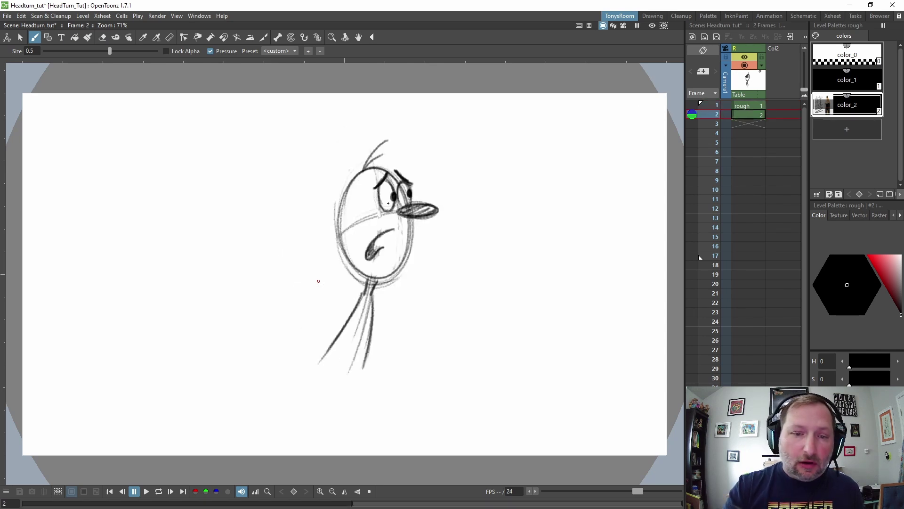
key("comma")
key("period")
key("e")
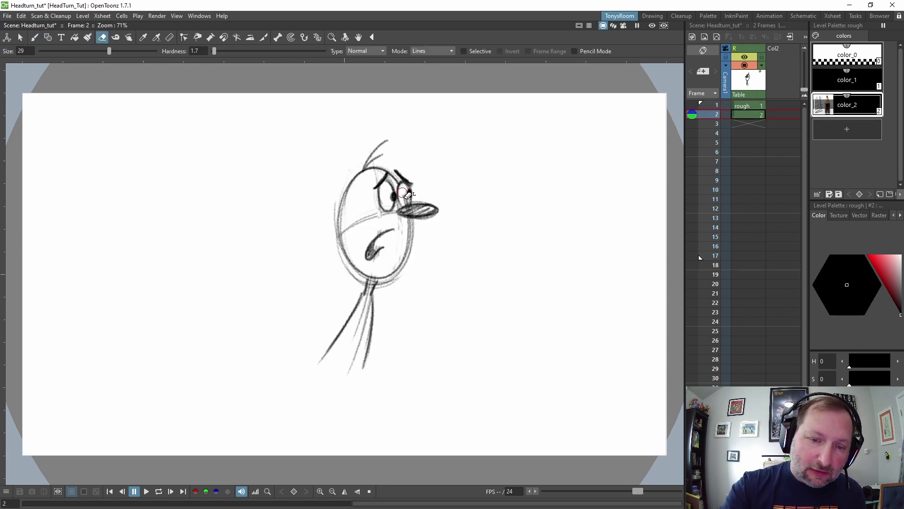
key("b")
Shift the whole frame 2 character slightly to the right and compare its position with frame 1
key("comma")
key("period")
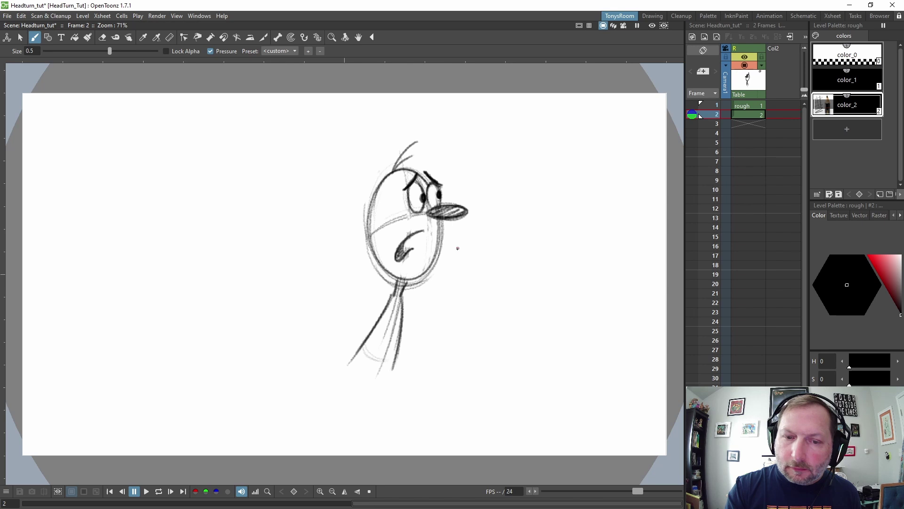
key("comma")
key("period")
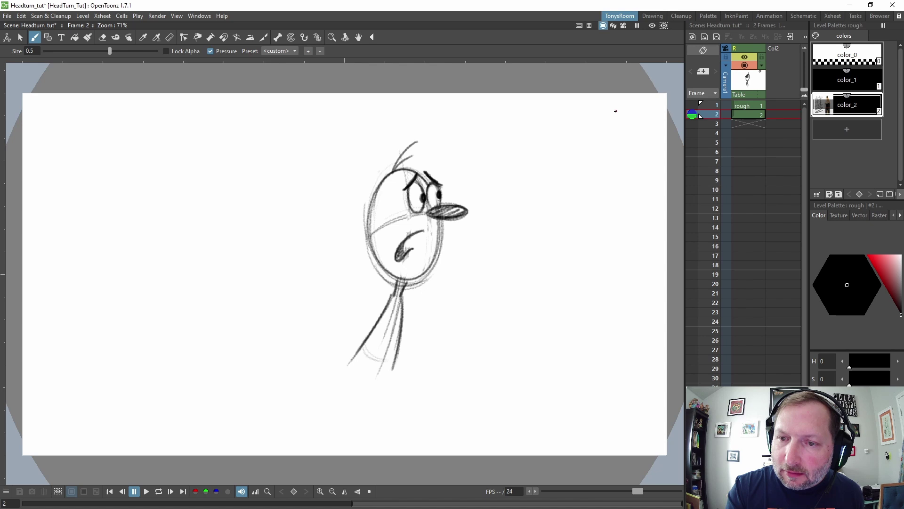
Write a circled 17 in the upper-right corner of the second pose and flip to check it against frame 1
mouse_move(612, 107)
left_mouse_down()
mouse_move(621, 145)
mouse_move(629, 99)
left_mouse_up()
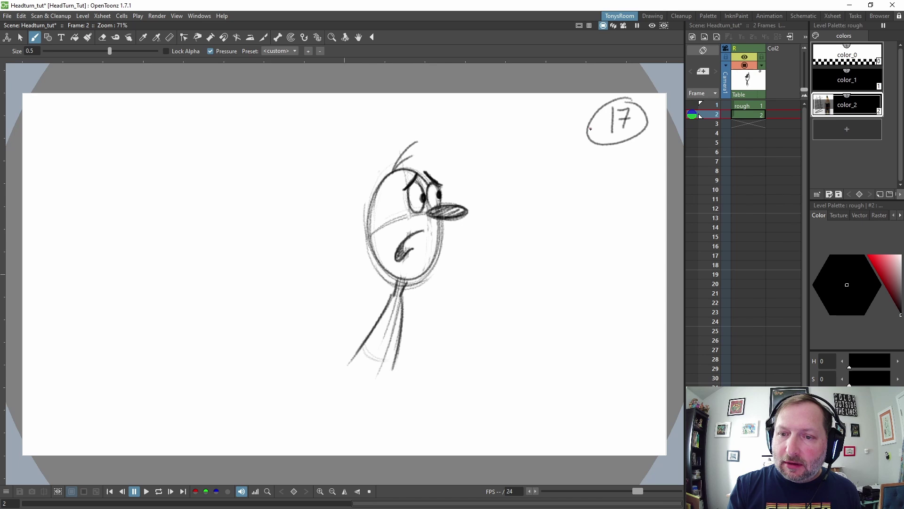
key("comma")
key("period")
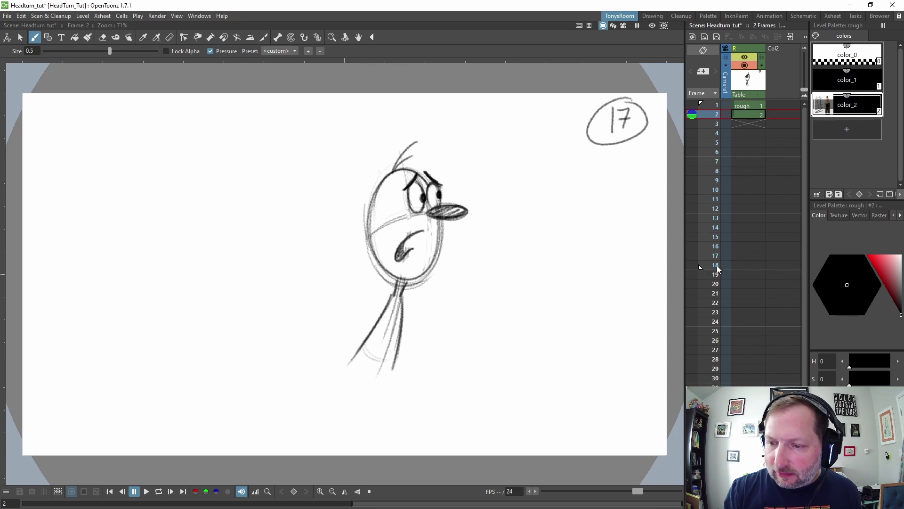
Hold the first drawing through frame 16 and the second drawing from frame 17 through frame 18 in the rough column
left_click(744, 107)
double_click(746, 117)
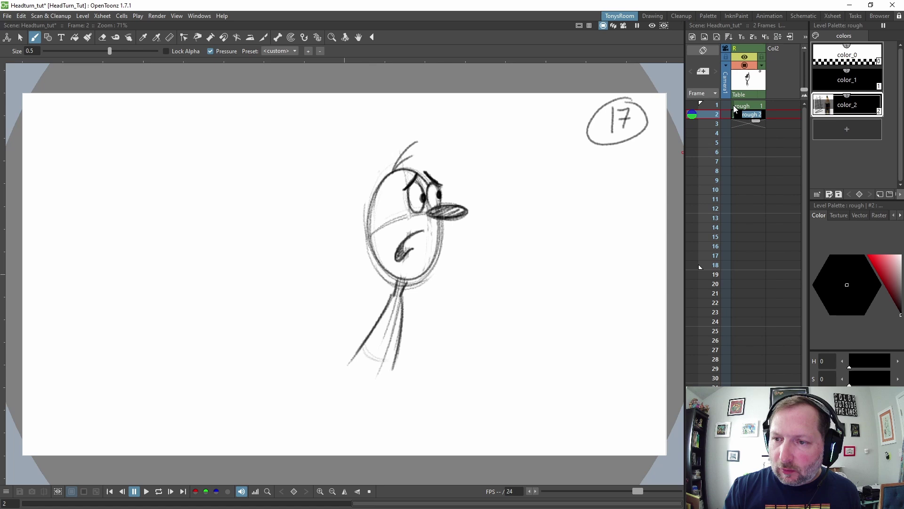
key("Up")
left_click(708, 106)
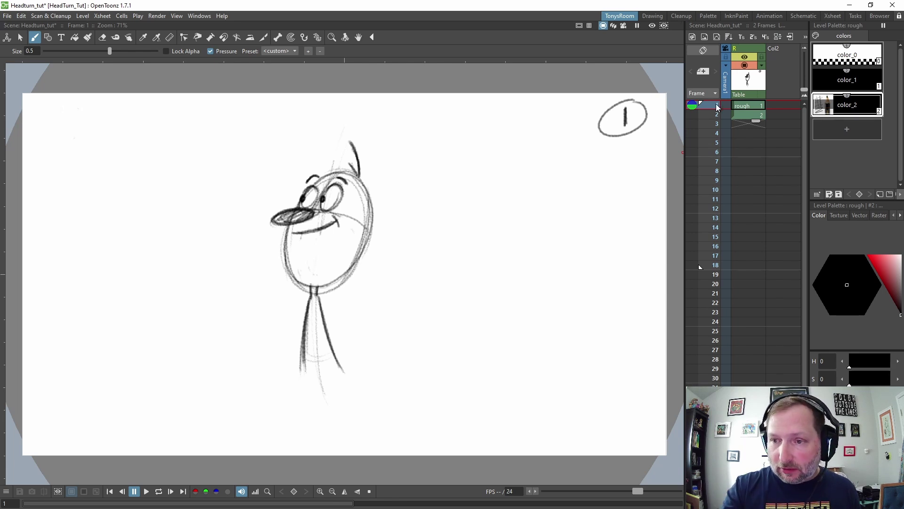
key("apostrophe")
key("apostrophe")
key("apostrophe")
key("apostrophe")
key("apostrophe")
key("apostrophe")
key("apostrophe")
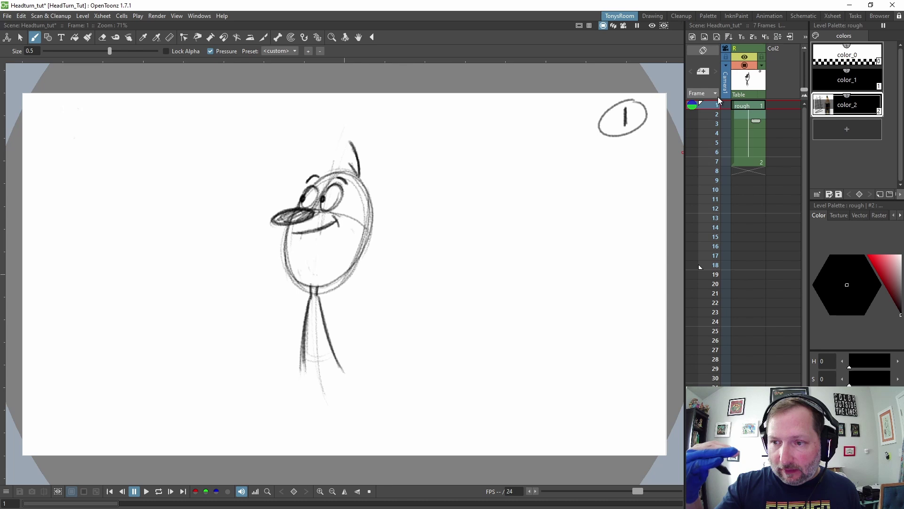
key("apostrophe")
key("apostrophe")
key("apostrophe")
key("apostrophe")
key("apostrophe")
key("apostrophe")
key("apostrophe")
key("apostrophe")
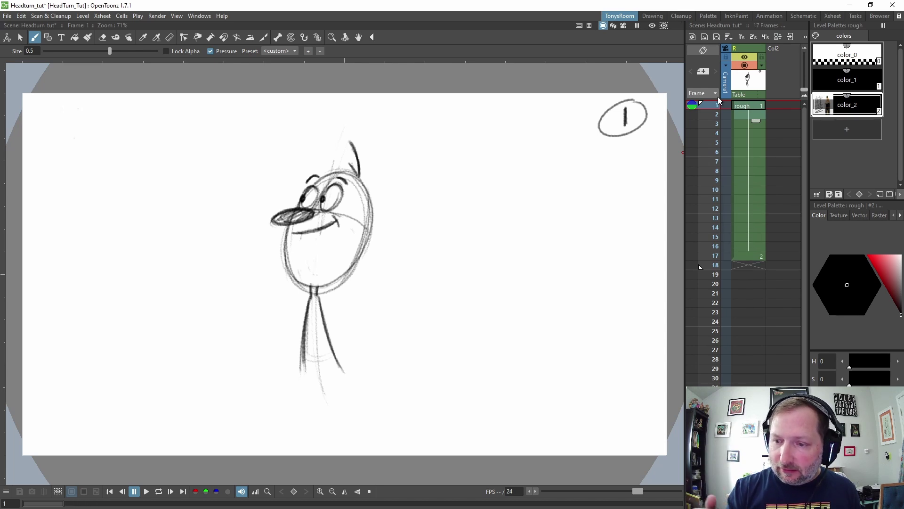
left_click(719, 254)
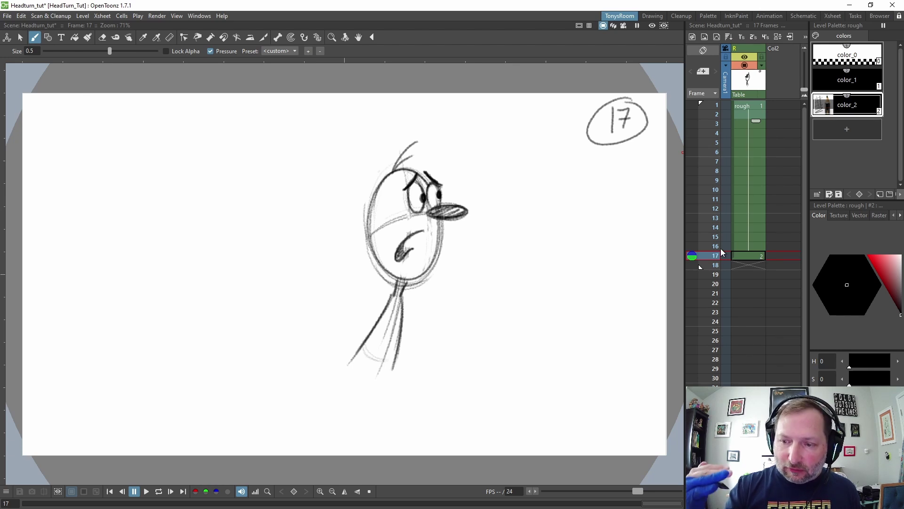
key("apostrophe")
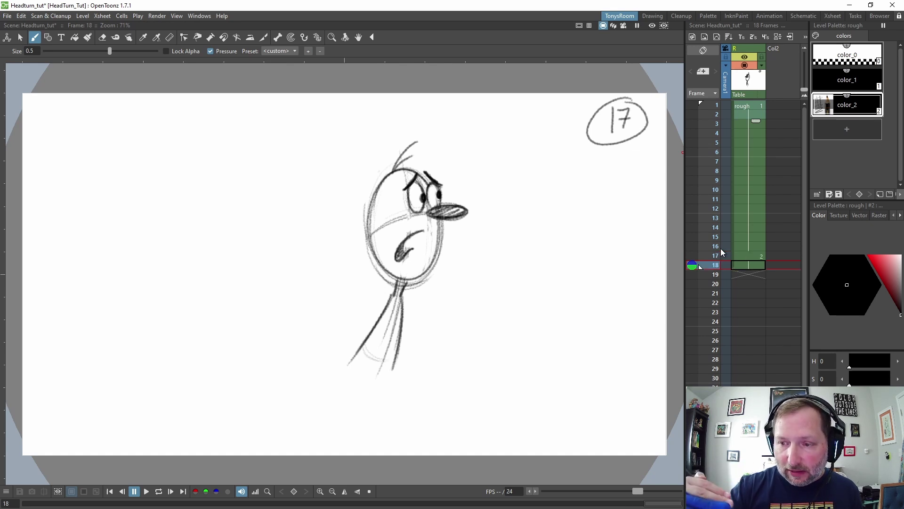
Renumber the second pose's drawing to 17 to match its frame, and save the scene
double_click(733, 121)
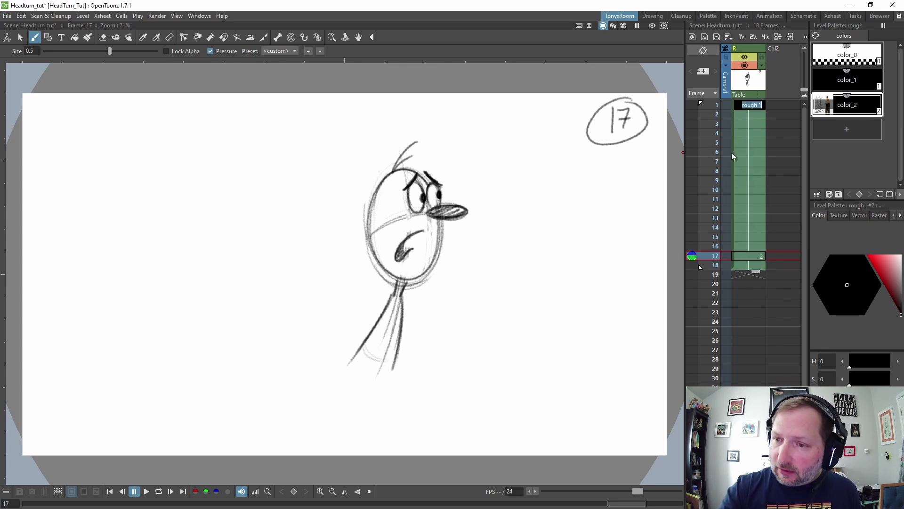
left_click(729, 36)
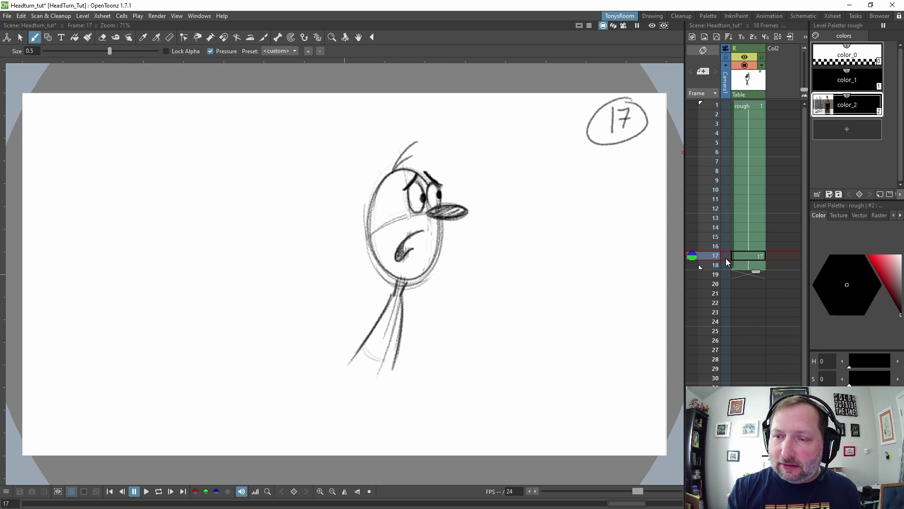
key("ctrl+s")
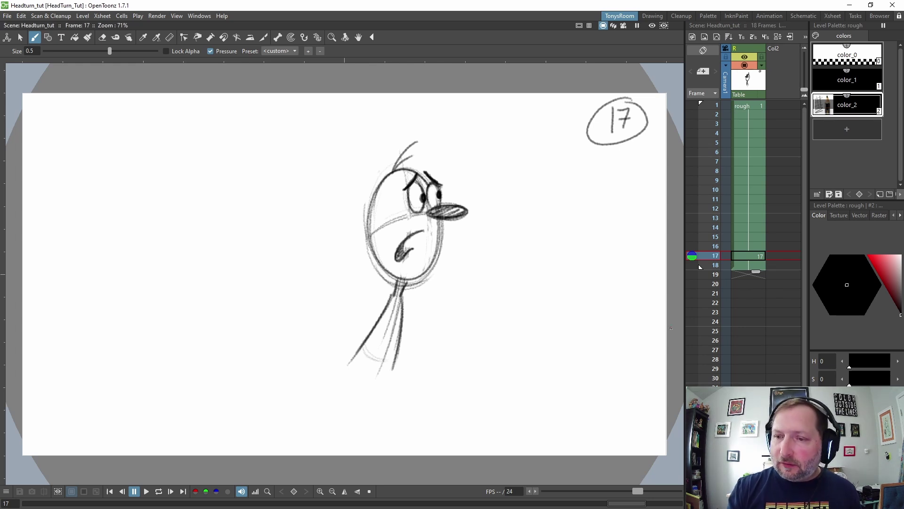
Insert a new blank drawing 2 at frame 7 of the rough column, between the two key poses
left_click(717, 161)
key("comma")
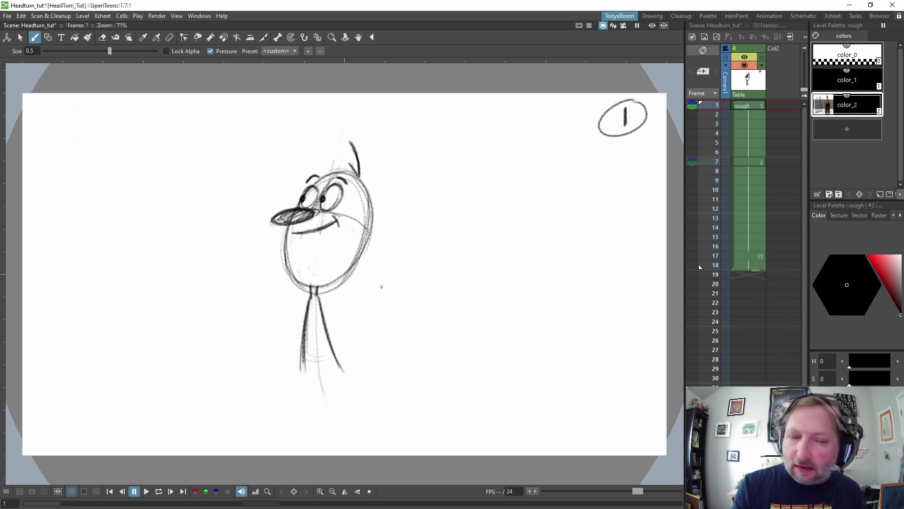
key("period")
key("comma")
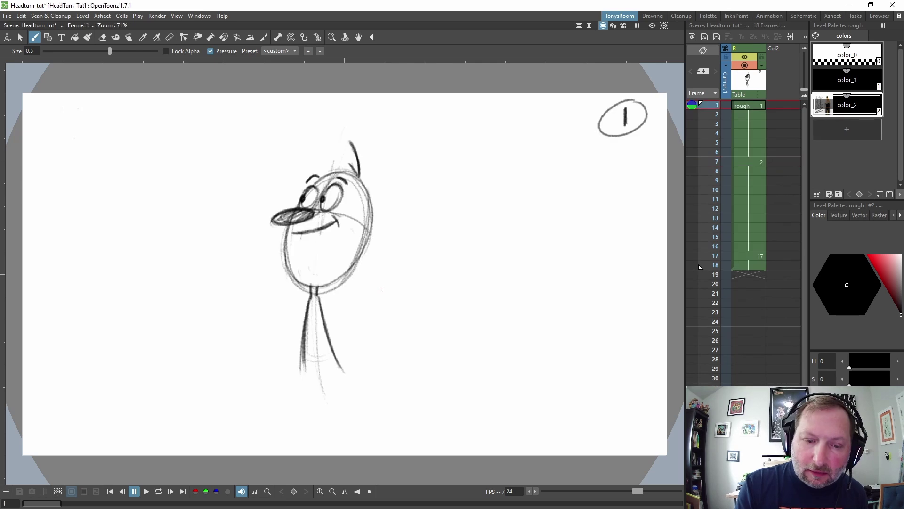
Flip repeatedly through the drawings at frames 1, 7 and 17 to judge where the in-between pose should sit
key("period")
key("comma")
key("period")
key("comma")
key("period")
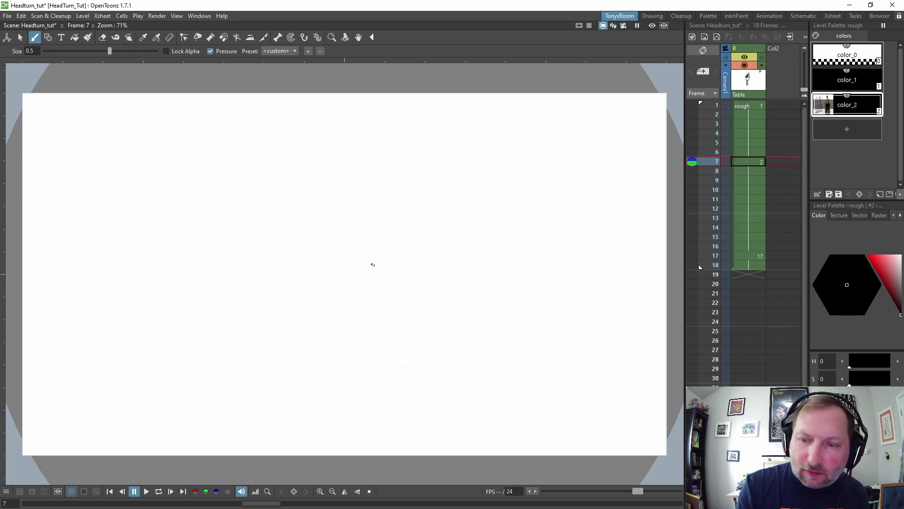
key("comma")
key("period")
key("period")
key("comma")
key("comma")
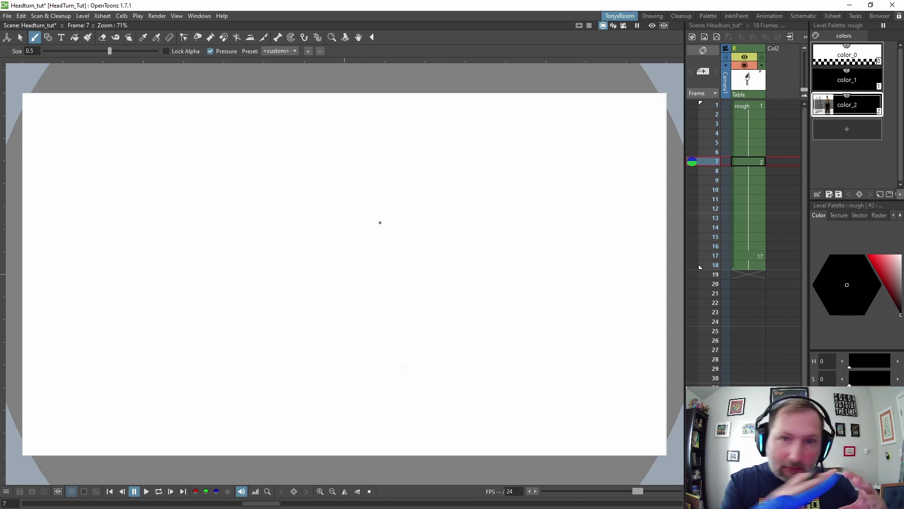
Sketch a loose oval head tilted slightly left in frame 7 and compare it with the frame 1 head
left_click(697, 105)
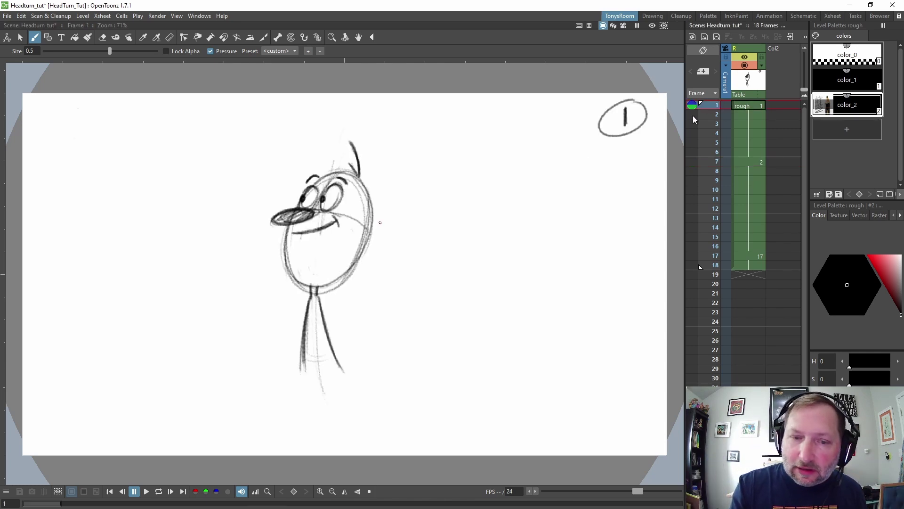
key(".")
key(".")
left_click_drag(351, 183, 362, 292)
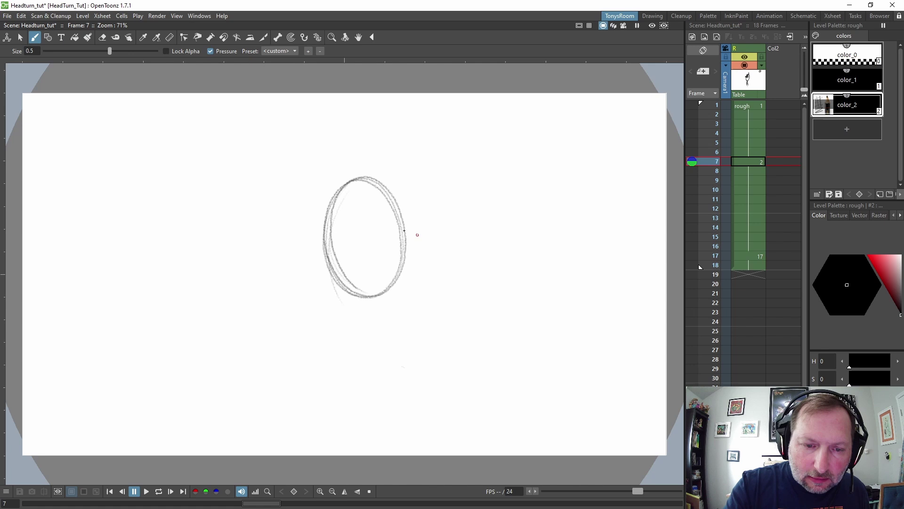
key(".")
key(".")
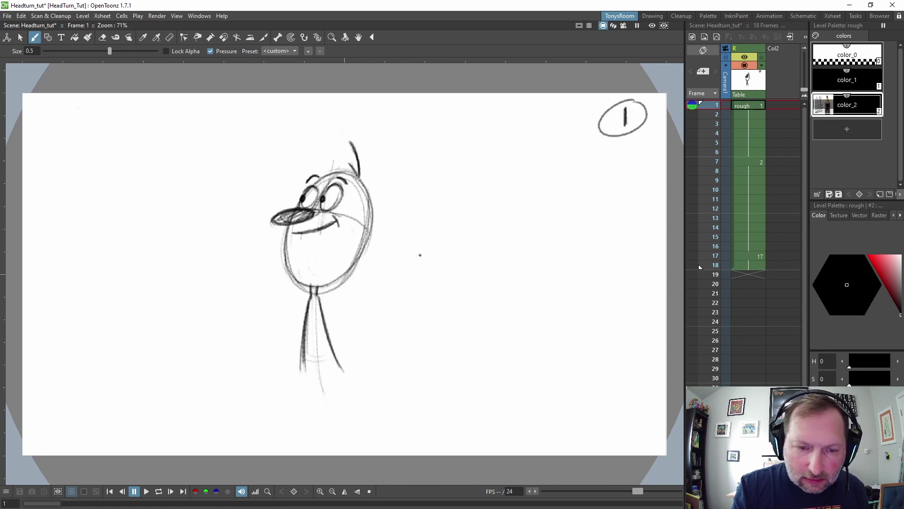
Select the frame 7 head oval with a freehand selection and move it slightly down and to the left
key(".")
key("s")
mouse_move(375, 149)
left_mouse_down()
mouse_move(323, 182)
mouse_move(432, 216)
left_mouse_up()
left_click_drag(404, 269, 396, 274)
left_click_drag(435, 333, 430, 337)
left_click(440, 312)
key(".")
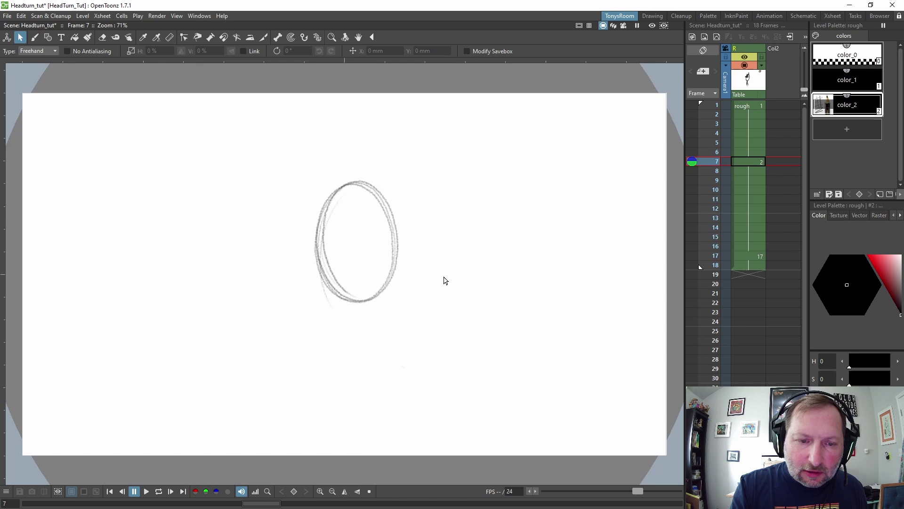
Sketch a curved eye line across the frame 7 head, checking it against the key poses at frames 1 and 17
key(".")
key("comma")
key("period")
key("period")
key("comma")
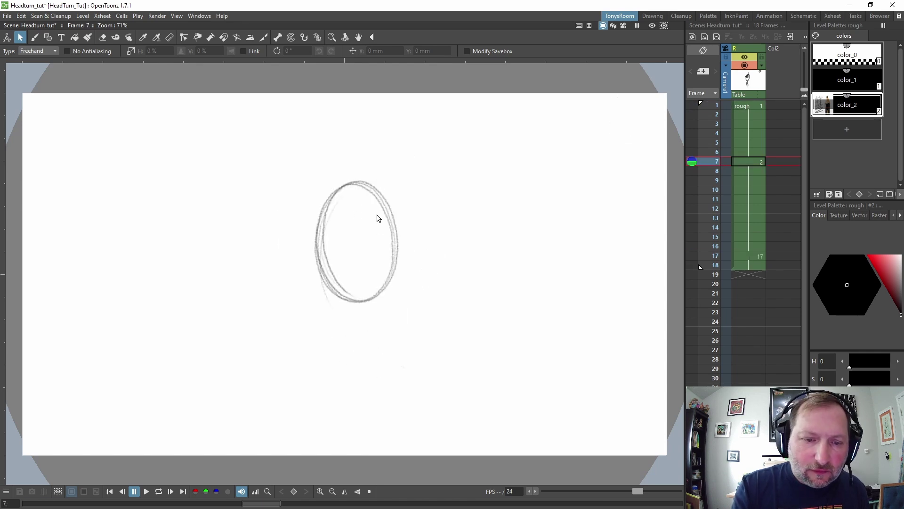
key("b")
mouse_move(349, 182)
left_mouse_down()
mouse_move(323, 264)
mouse_move(350, 298)
left_mouse_up()
key("period")
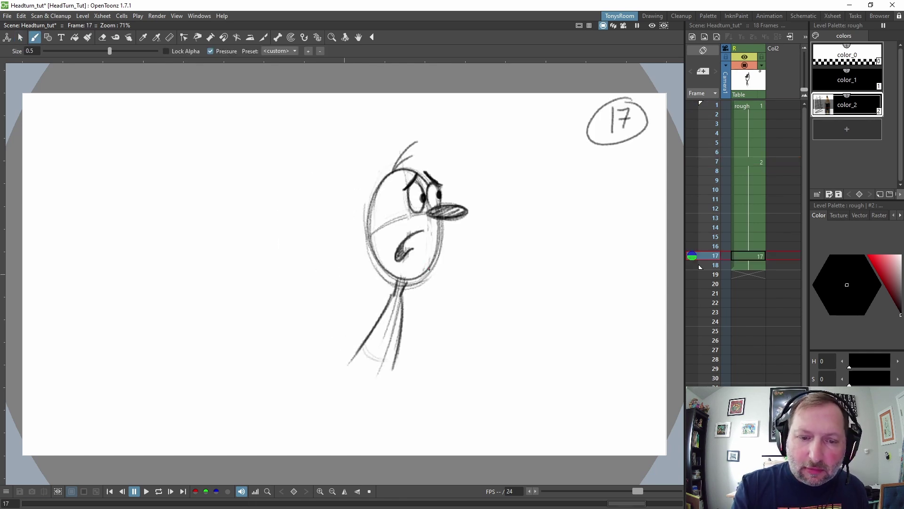
key("comma")
key("comma")
key("period")
mouse_move(319, 252)
left_mouse_down()
mouse_move(353, 251)
mouse_move(396, 231)
left_mouse_up()
key("period")
key("comma")
key("comma")
key("period")
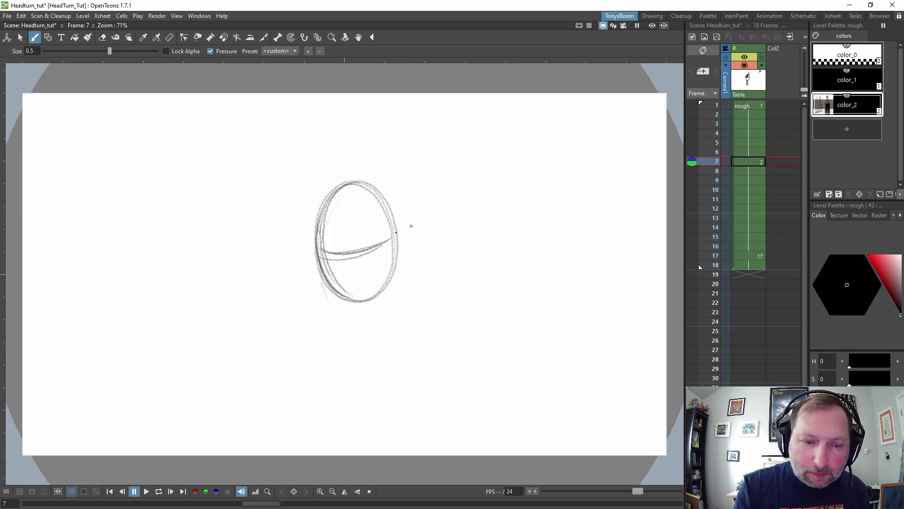
Draw a curved vertical centre line on the left side of the frame 7 face and compare it with both key poses
left_click_drag(337, 195, 352, 292)
key("comma")
key("period")
key("period")
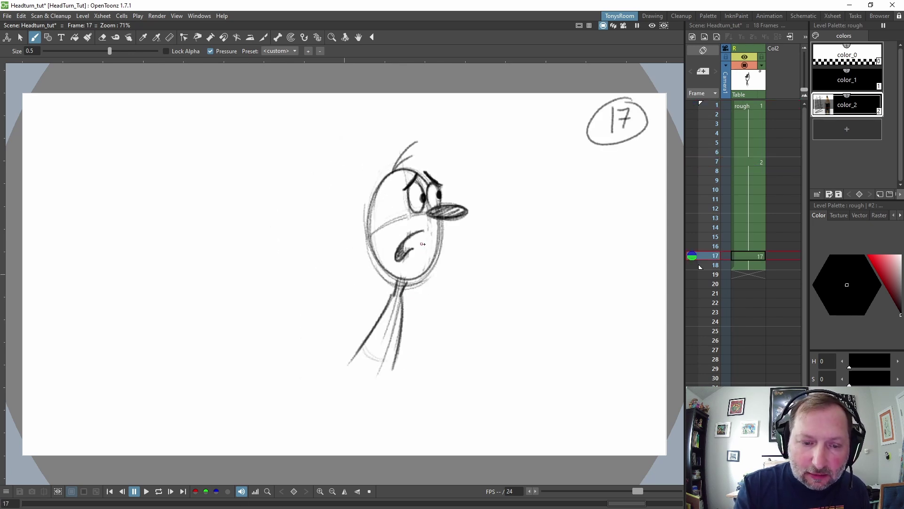
key("comma")
key("comma")
key("period")
key("period")
key("comma")
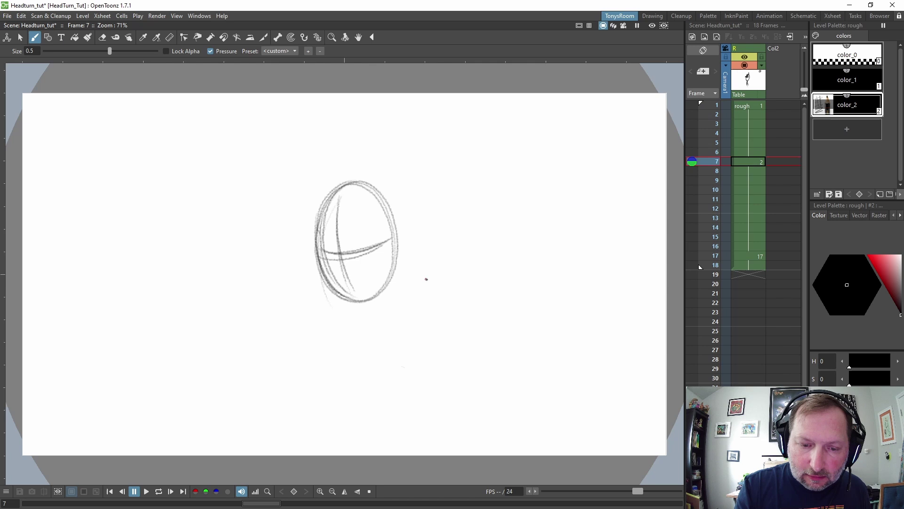
key("comma")
key("period")
Sketch a light line of action from above the frame 7 head down through the neck and compare it with the key poses
left_click_drag(361, 304, 352, 359)
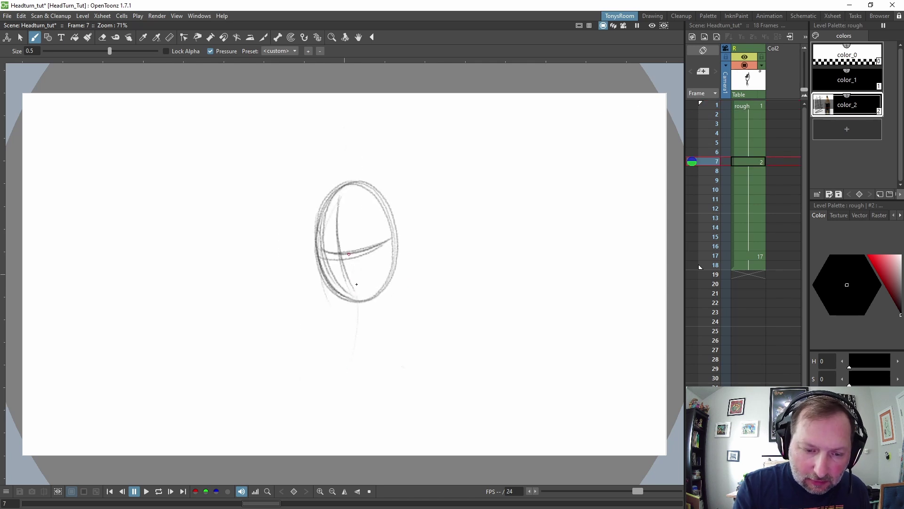
left_click_drag(354, 152, 355, 367)
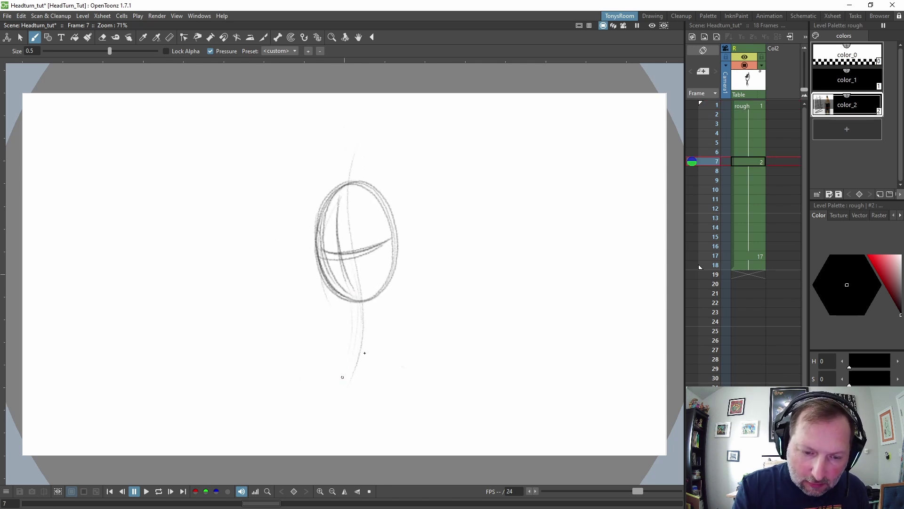
key("comma")
key("period")
key("period")
key("comma")
key("comma")
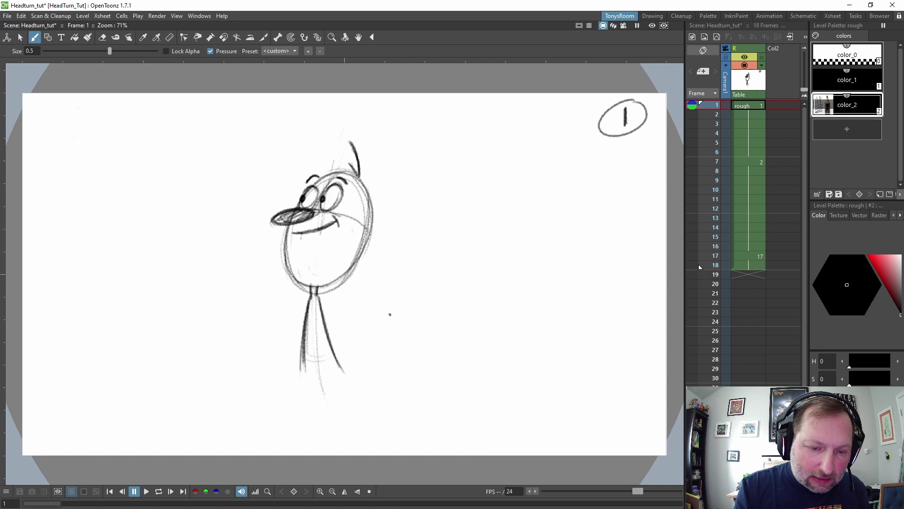
key("period")
key("period")
key("comma")
key("comma")
key("period")
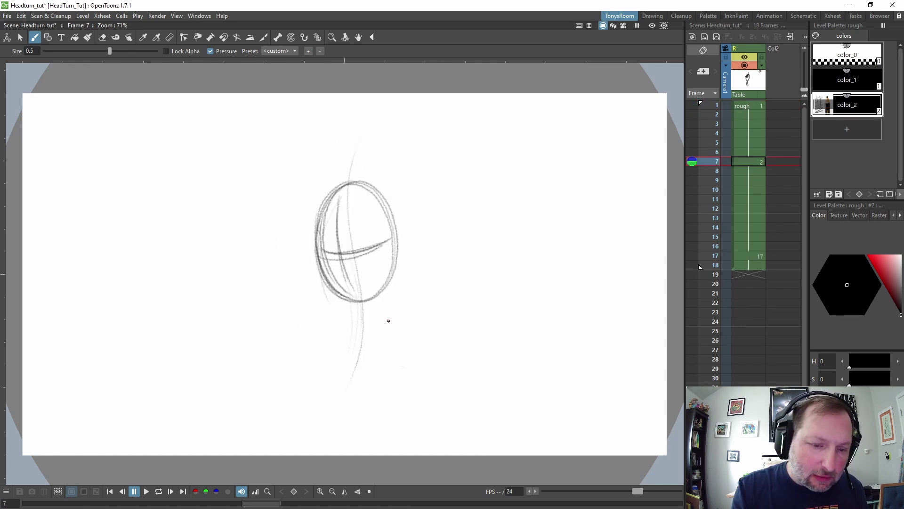
Erase most of the light neck and body lines below the frame 7 head
key("e")
left_click_drag(366, 355, 353, 369)
key("b")
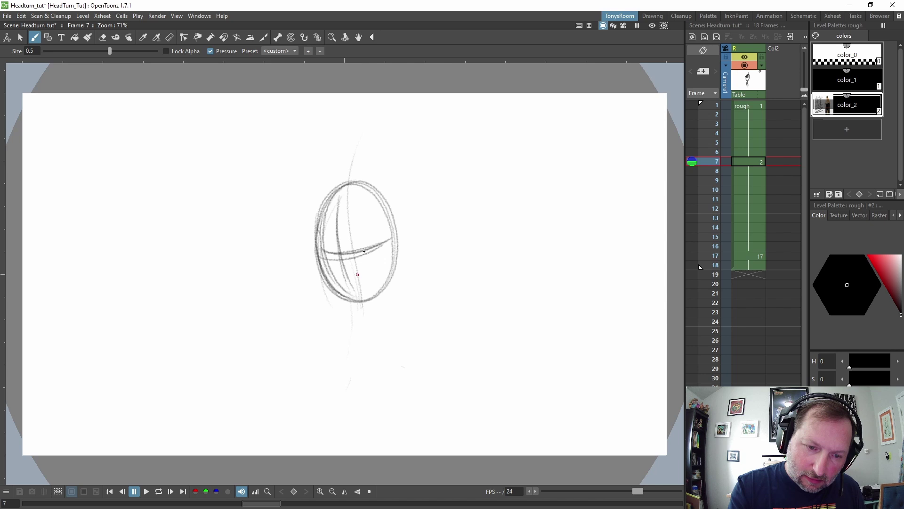
Try moving the frame 7 head sketch slightly up and to the left, comparing it with the key poses
key("s")
mouse_move(335, 154)
left_mouse_down()
mouse_move(341, 329)
mouse_move(340, 155)
left_mouse_up()
left_click_drag(390, 242, 381, 230)
key("comma")
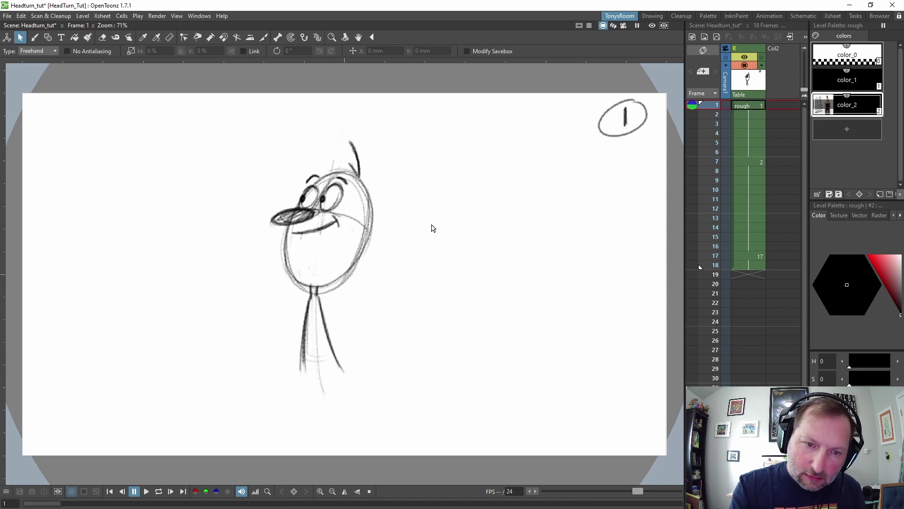
key("period")
key("period")
key("comma")
key("comma")
key("period")
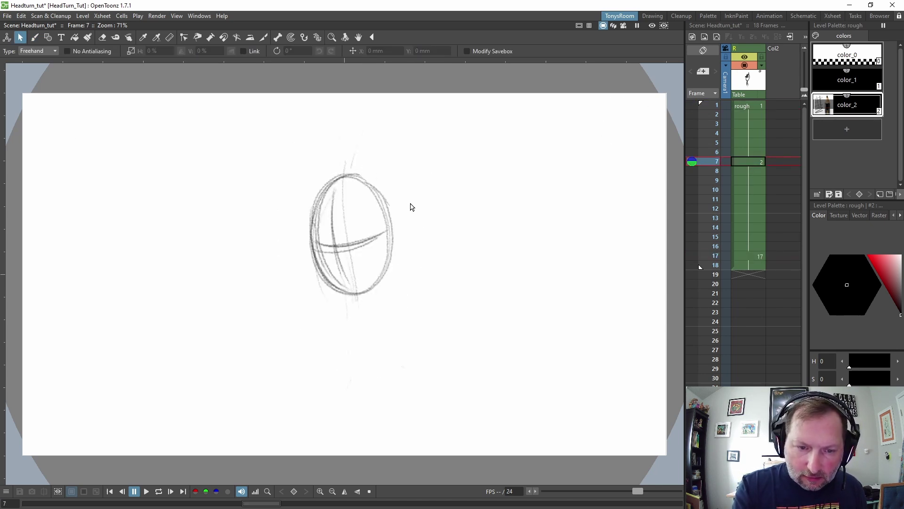
key("ctrl+z")
Flip through frames 1, 7 and 17 to judge the head's position in the breakdown pose
key("comma")
key("period")
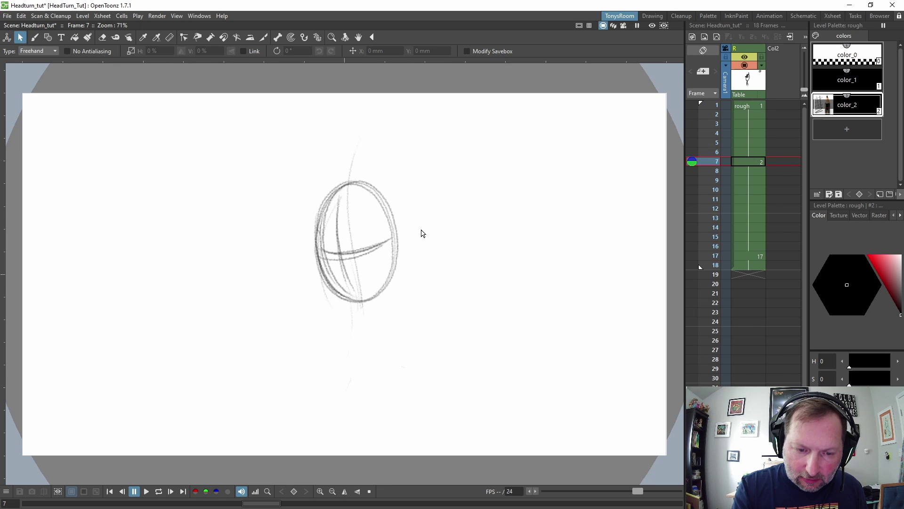
key("period")
key("comma")
key("comma")
key("period")
key("period")
key("comma")
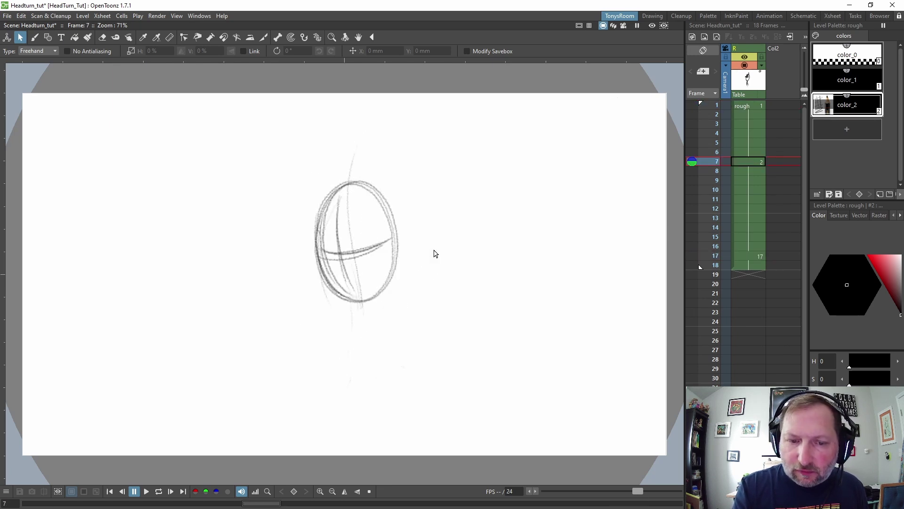
key("comma")
key("period")
Draw a bold oval nose and squeezed-shut eye lines on the frame 7 face, comparing them with the frame 1 pose
key("b")
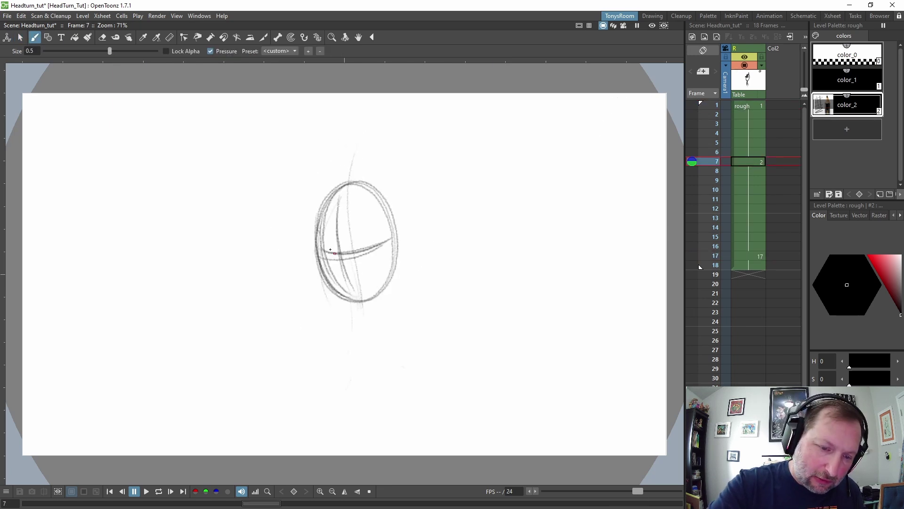
mouse_move(331, 250)
left_mouse_down()
mouse_move(332, 258)
mouse_move(314, 245)
mouse_move(339, 257)
mouse_move(311, 243)
mouse_move(346, 239)
mouse_move(316, 240)
mouse_move(338, 250)
mouse_move(313, 236)
mouse_move(334, 254)
mouse_move(370, 231)
mouse_move(362, 225)
mouse_move(364, 239)
mouse_move(364, 224)
left_mouse_up()
key("comma")
key("period")
key("comma")
key("period")
key("e")
key("b")
key("comma")
key("period")
key("comma")
key("period")
key("comma")
key("period")
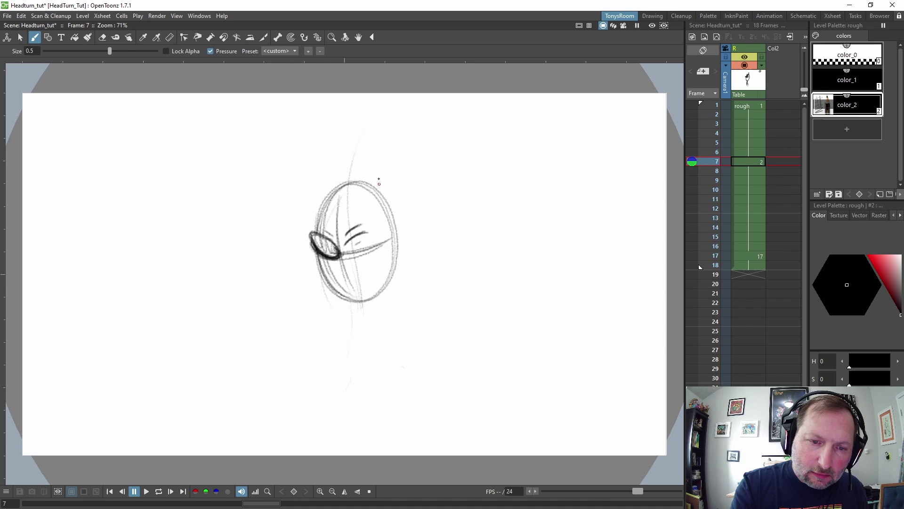
Select the whole frame 7 head with a freehand selection and move it slightly right and down
key("s")
mouse_move(331, 162)
left_mouse_down()
mouse_move(425, 228)
mouse_move(425, 198)
left_mouse_up()
left_click_drag(396, 239, 405, 243)
left_click(457, 206)
key("comma")
key("period")
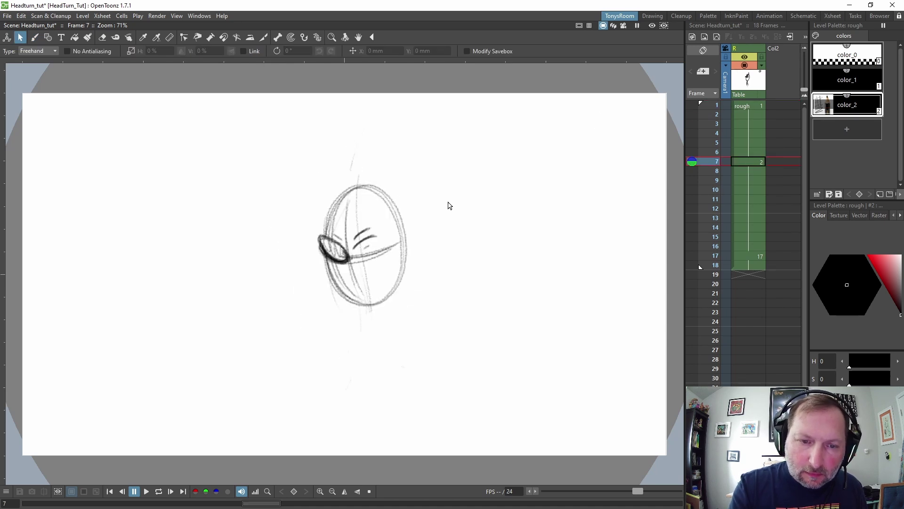
Draw the hair tuft on top of the frame 7 head and compare it with frame 1
key("b")
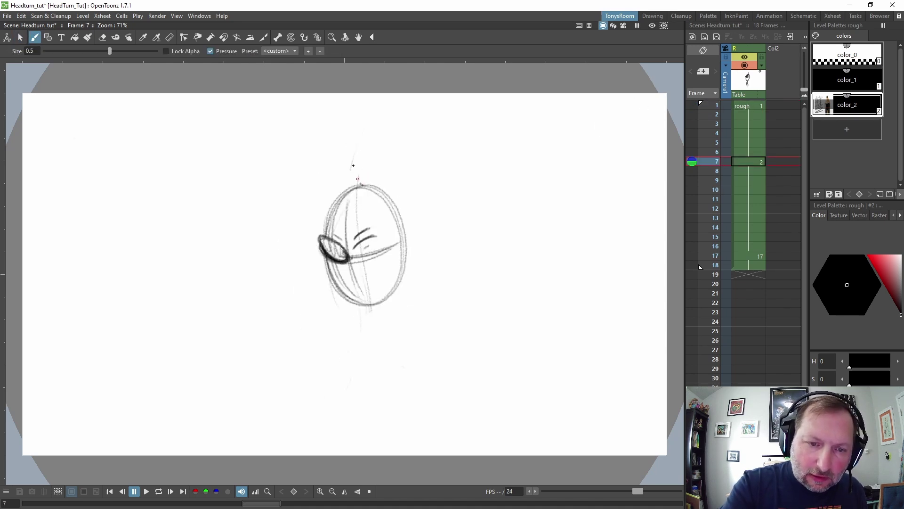
mouse_move(361, 184)
left_mouse_down()
mouse_move(355, 157)
mouse_move(362, 185)
mouse_move(347, 170)
left_mouse_up()
key("comma")
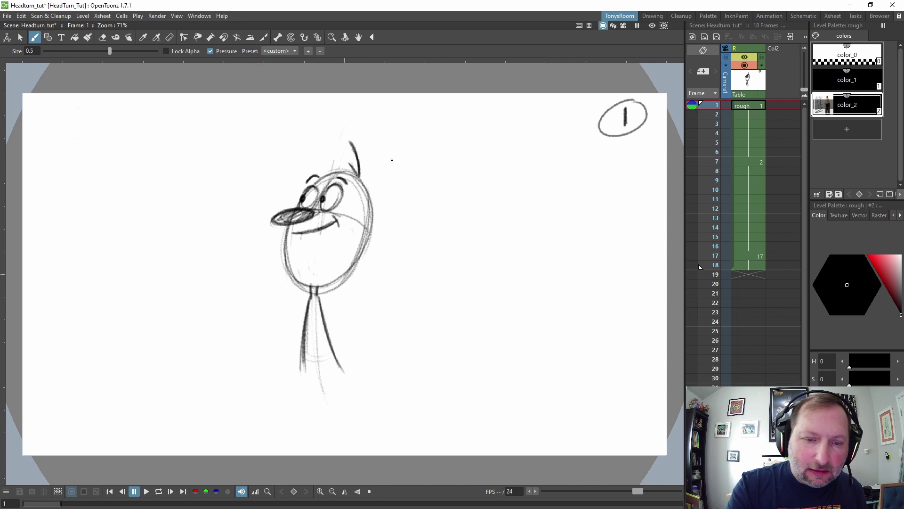
key("alt+period")
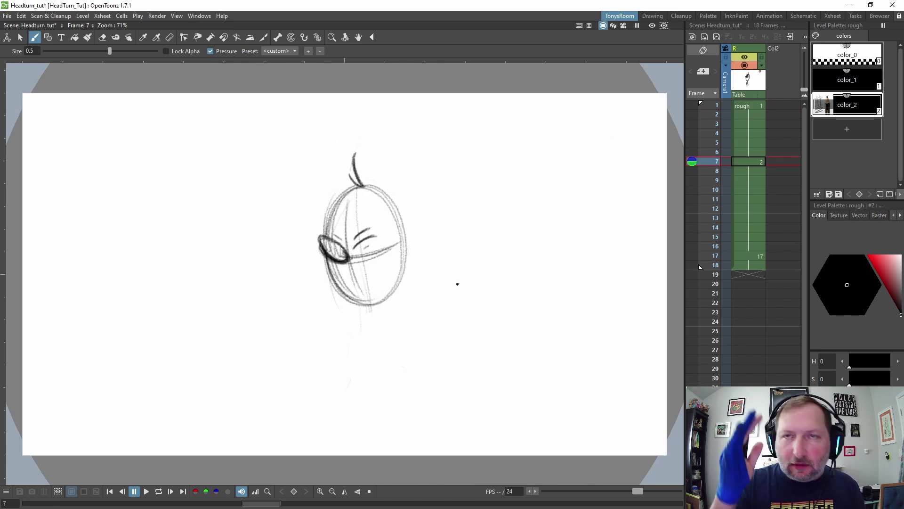
key("alt+comma")
key("alt+period")
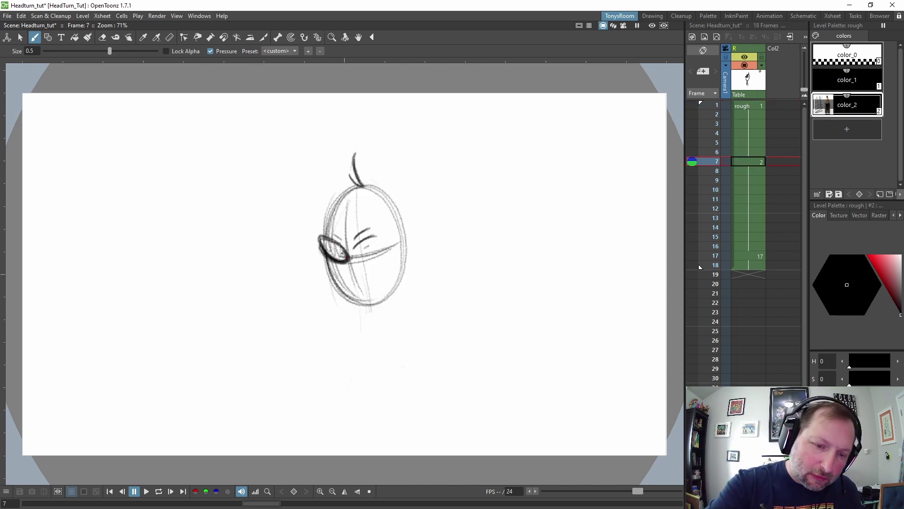
Draw a downturned mouth line below the nose in frame 7 and check the face against the key poses
left_click_drag(343, 253, 320, 238)
key("alt+comma")
key("alt+period")
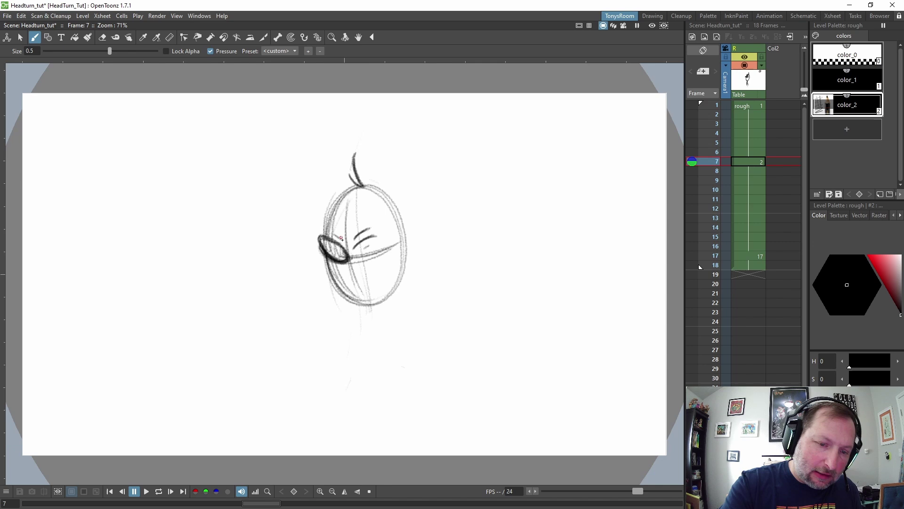
left_click_drag(345, 278, 380, 265)
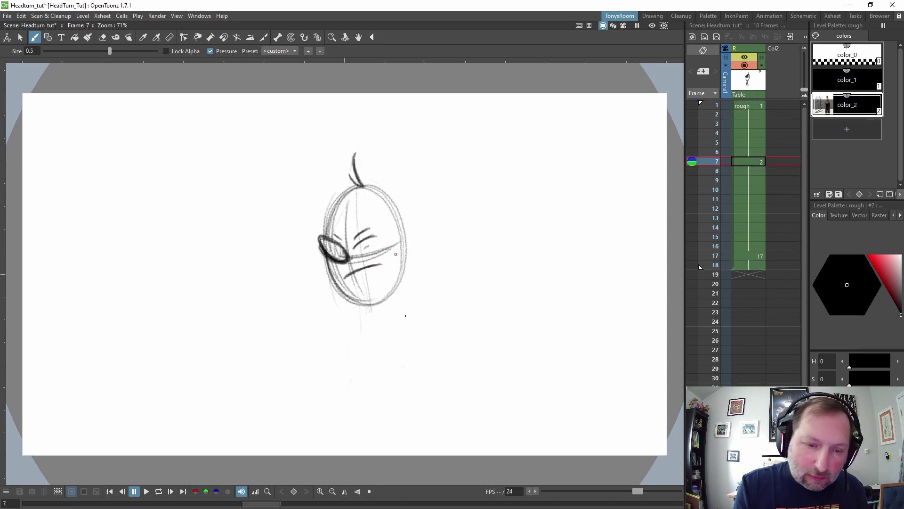
key("alt+period")
left_click_drag(335, 202, 330, 270)
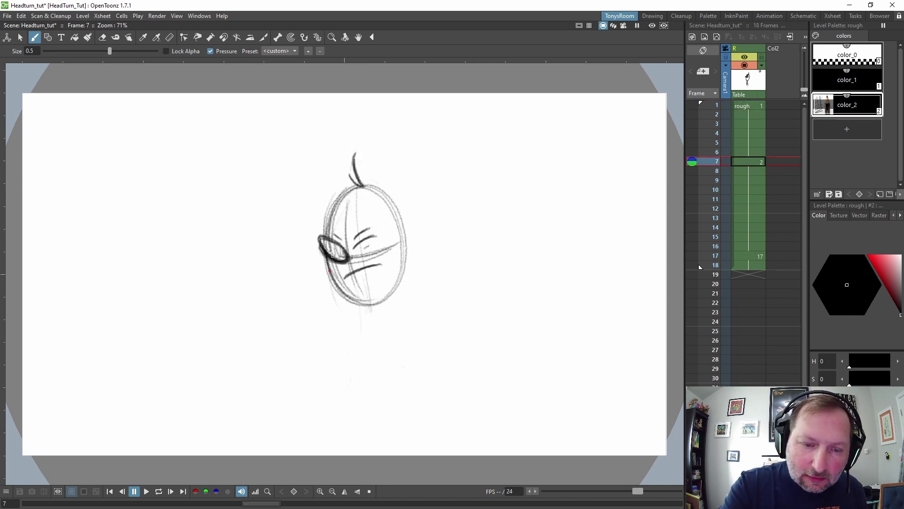
key(".")
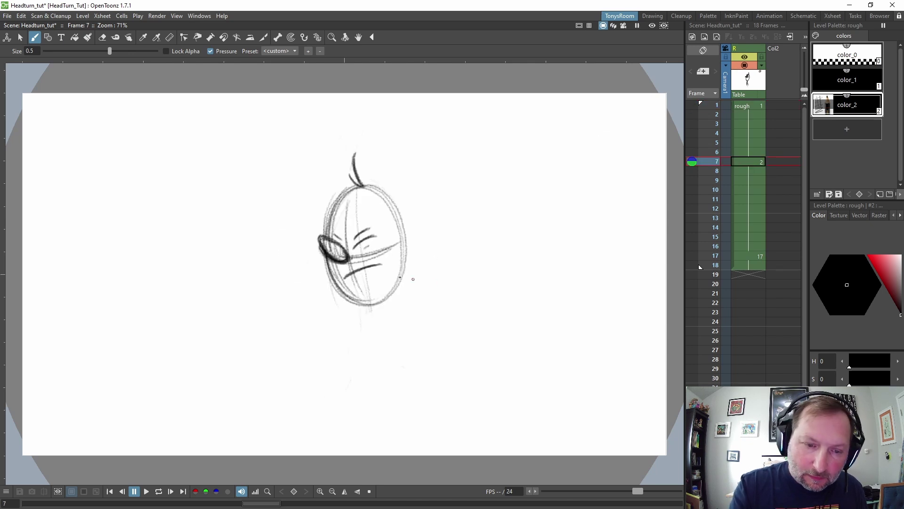
key("comma")
key("period")
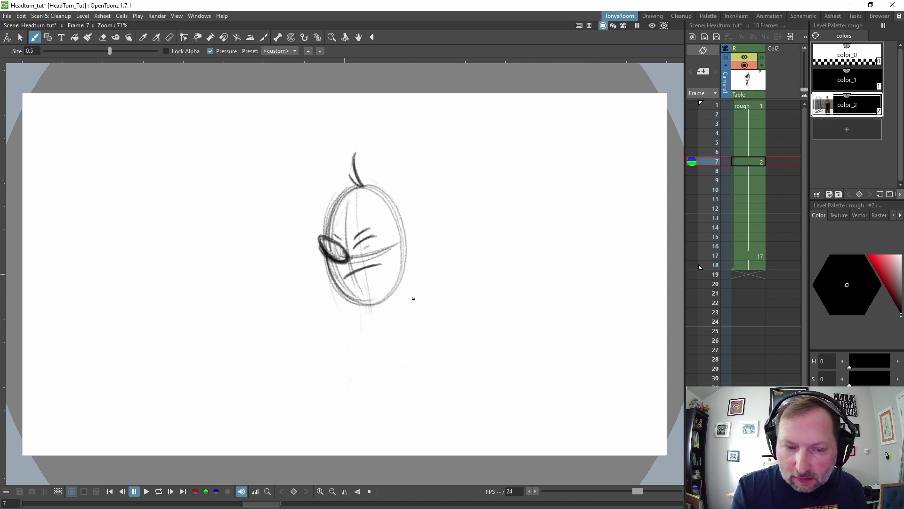
Erase the oval nose in frame 7 and restate the face's centre line and left head contour
key("a")
left_click_drag(341, 247, 349, 258)
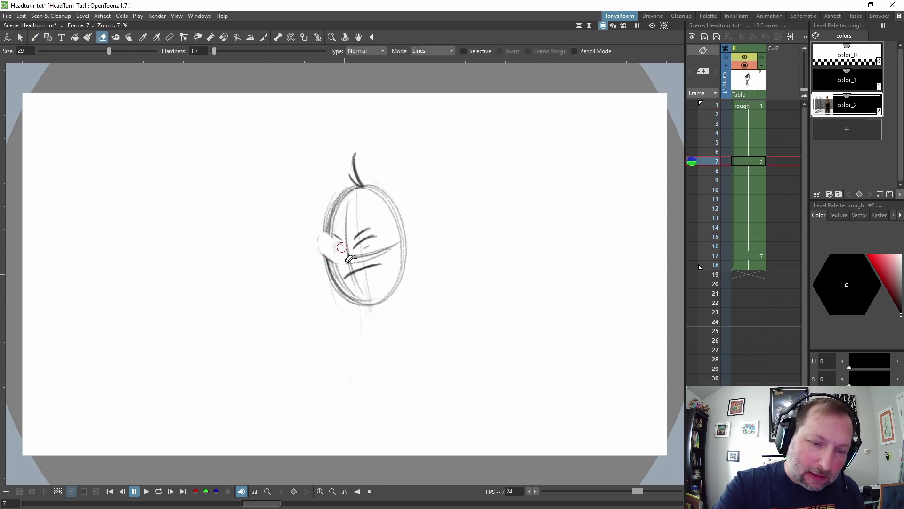
key("b")
left_click_drag(350, 214, 354, 282)
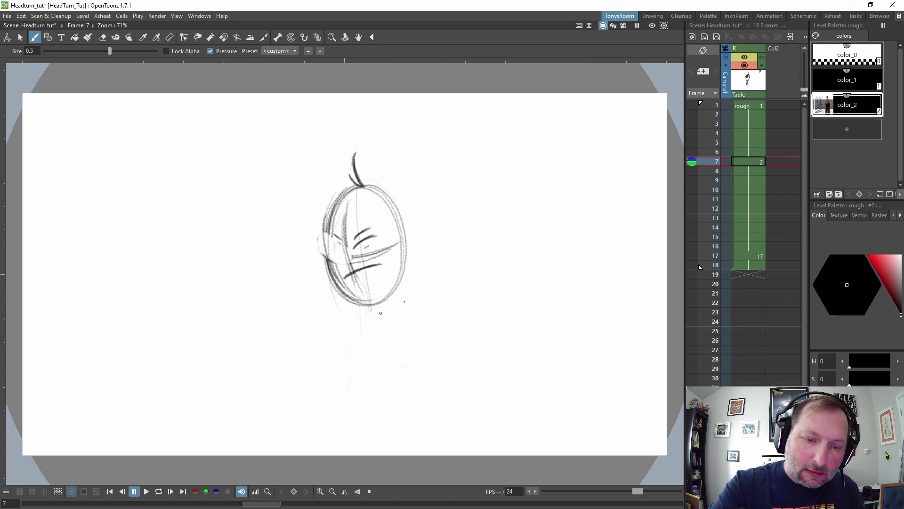
key(".")
left_click_drag(326, 206, 349, 297)
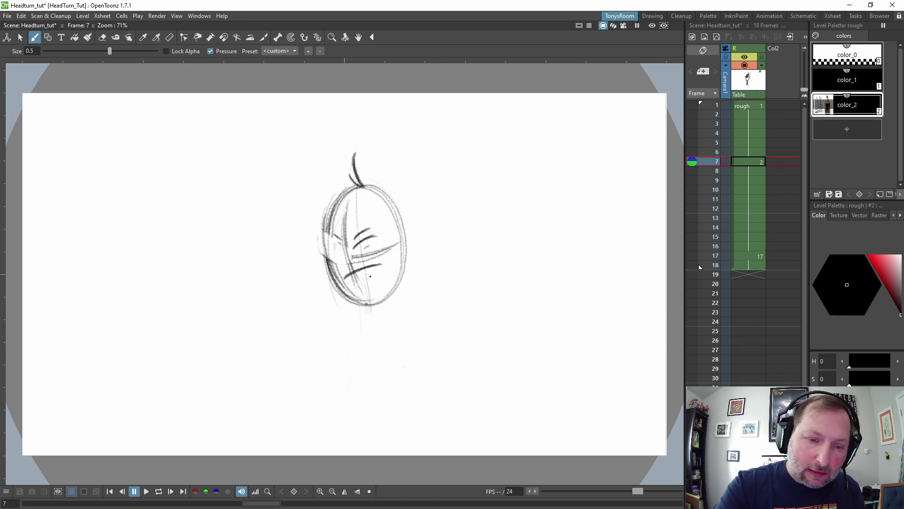
key(".")
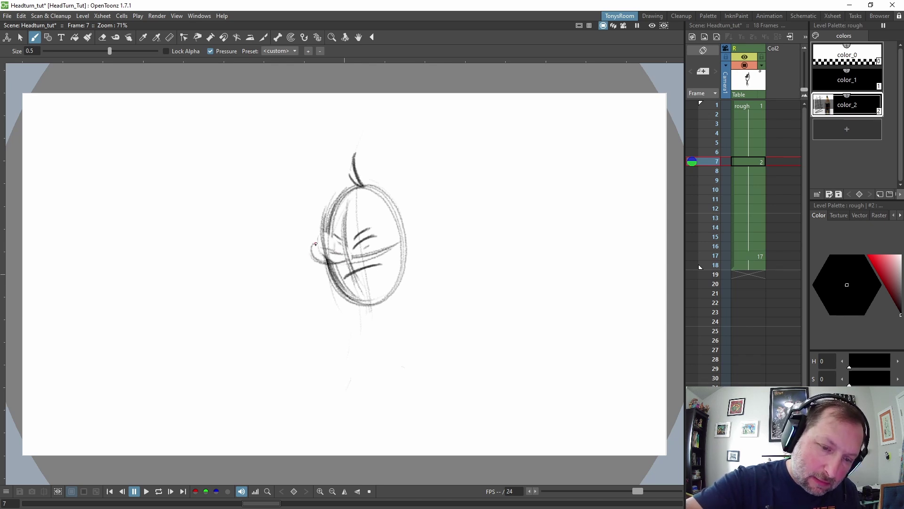
Redraw the frame 7 nose lower and farther left, and darken the far closed eye, comparing with the key poses
left_click_drag(312, 253, 346, 257)
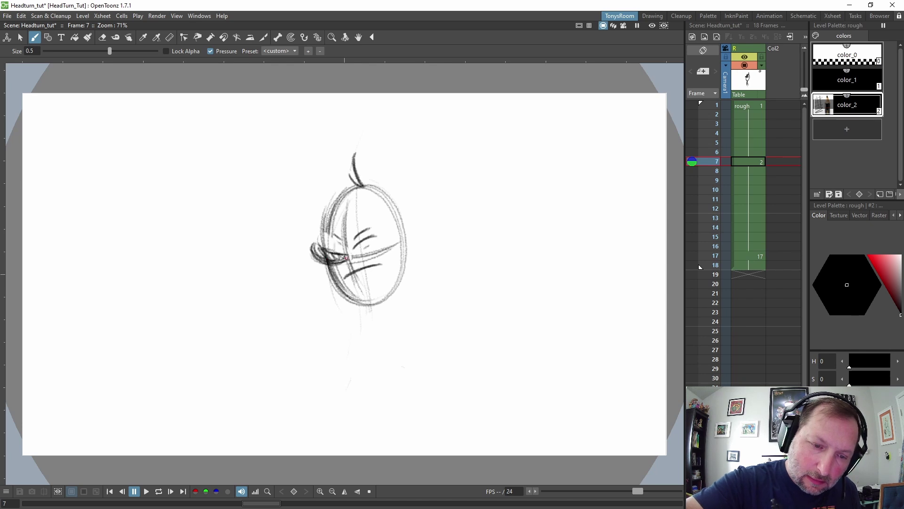
key("period")
key("comma")
key("comma")
key("period")
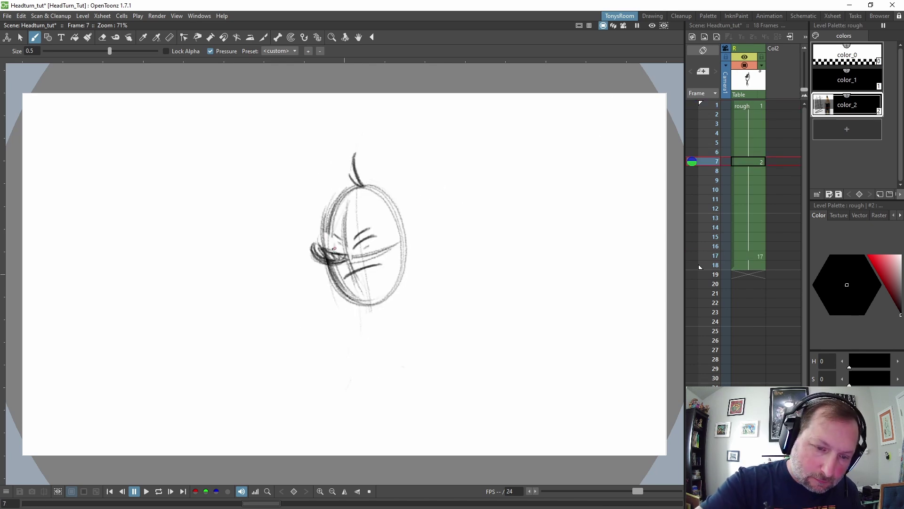
mouse_move(327, 249)
left_mouse_down()
mouse_move(312, 245)
mouse_move(316, 258)
left_mouse_up()
mouse_move(311, 244)
left_mouse_down()
mouse_move(314, 258)
mouse_move(335, 243)
left_mouse_up()
key("comma")
key("period")
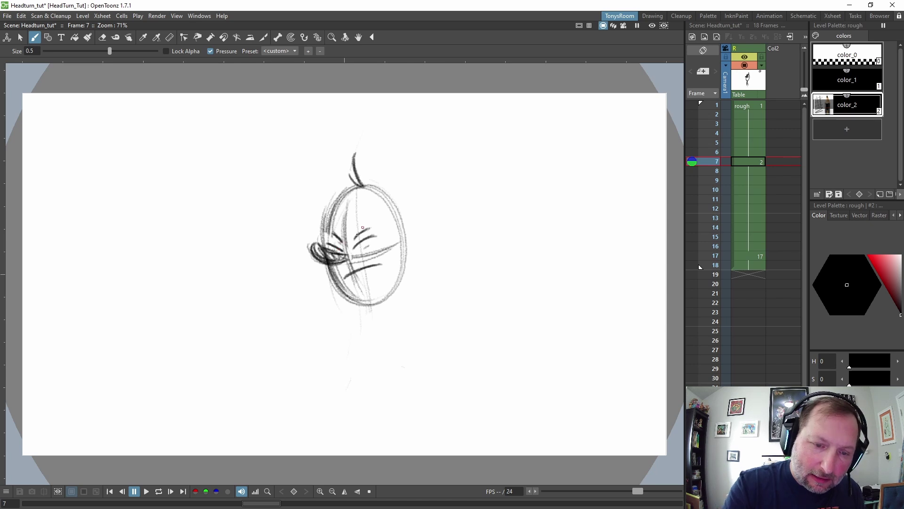
Strengthen the left face contour, draw the curved neck lines below the frame 7 head, and flip through the key poses
left_click_drag(333, 193, 326, 248)
key("comma")
key("period")
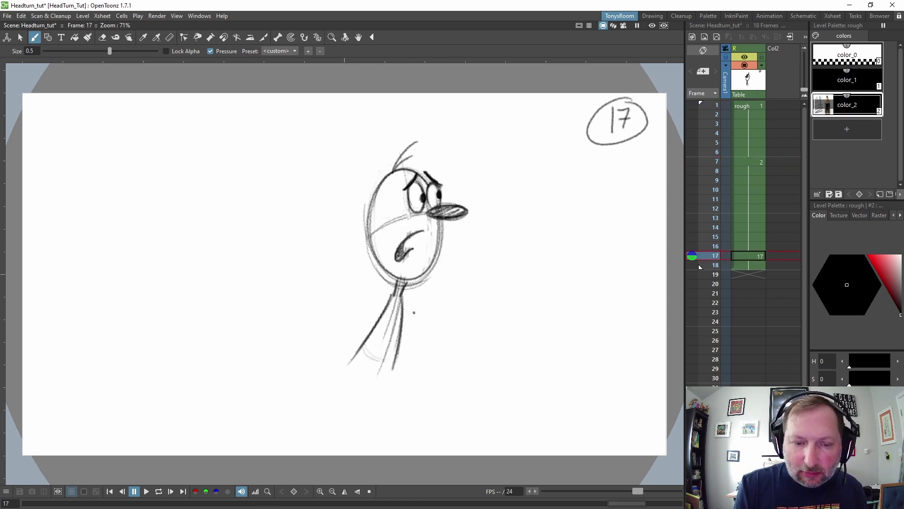
key("comma")
key("period")
key("period")
key("period")
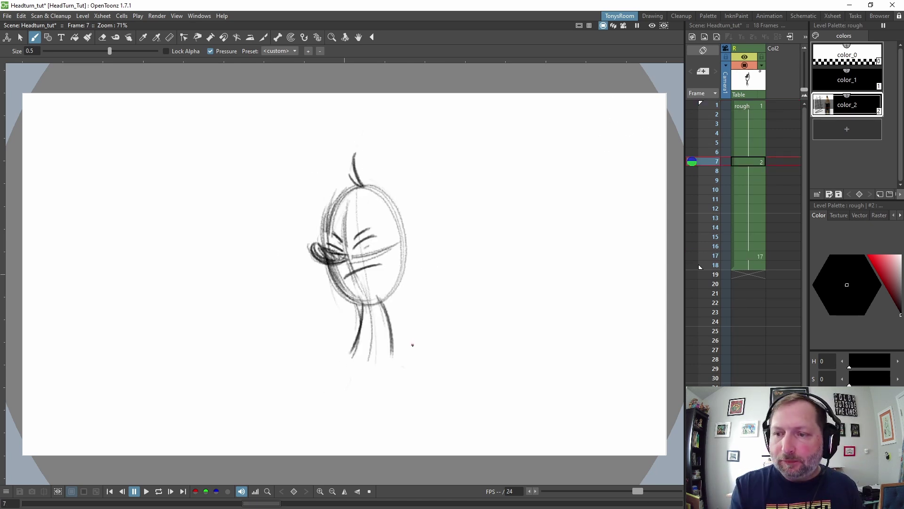
Create a new blank drawing at frame 9 of the rough level and return to the frame 7 pose
key("period")
key("period")
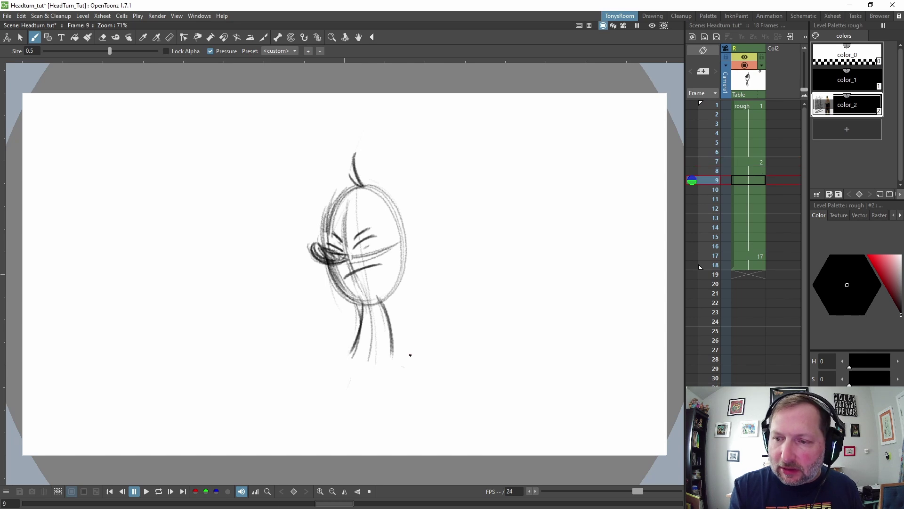
key("period")
key("comma")
key("shift+comma")
key("shift+period")
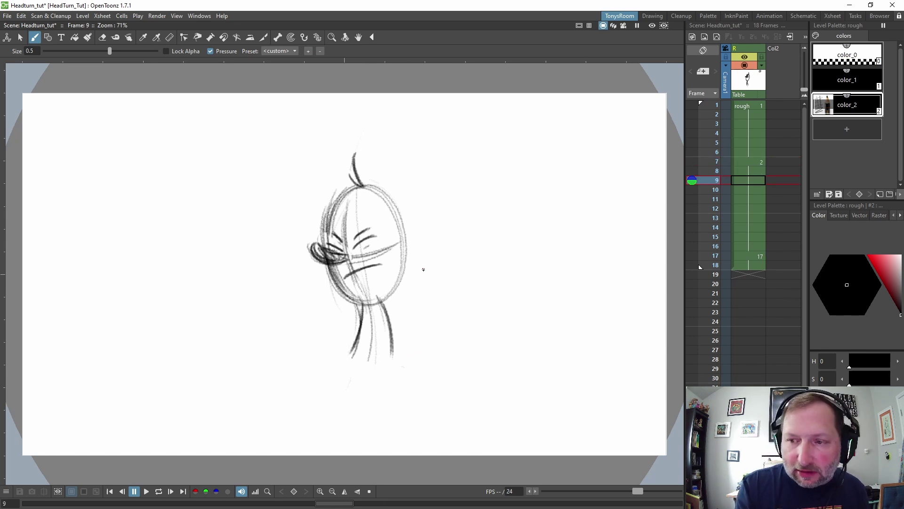
key("alt+d")
key("comma")
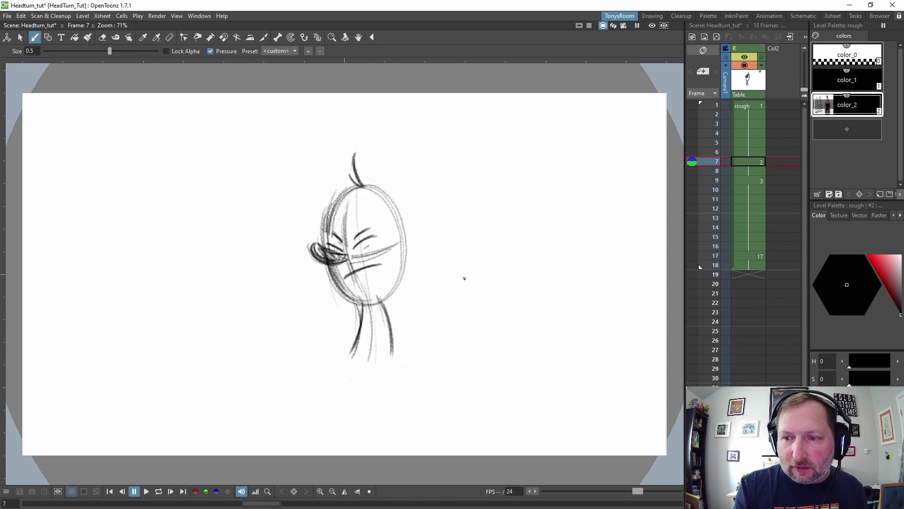
Sketch the head oval with curved centre and eye guidelines in frame 9, comparing its placement with the frame 7 pose
key("period")
key("comma")
key("period")
key("period")
key("comma")
key("comma")
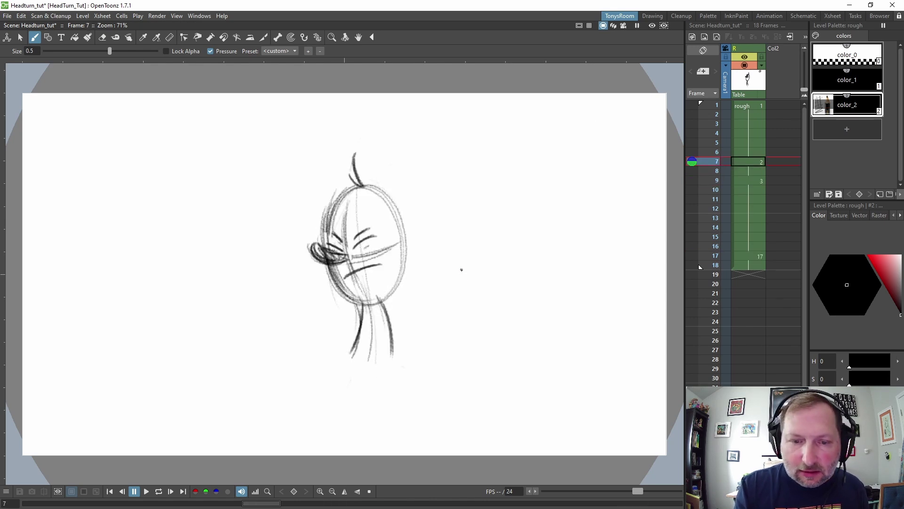
key("period")
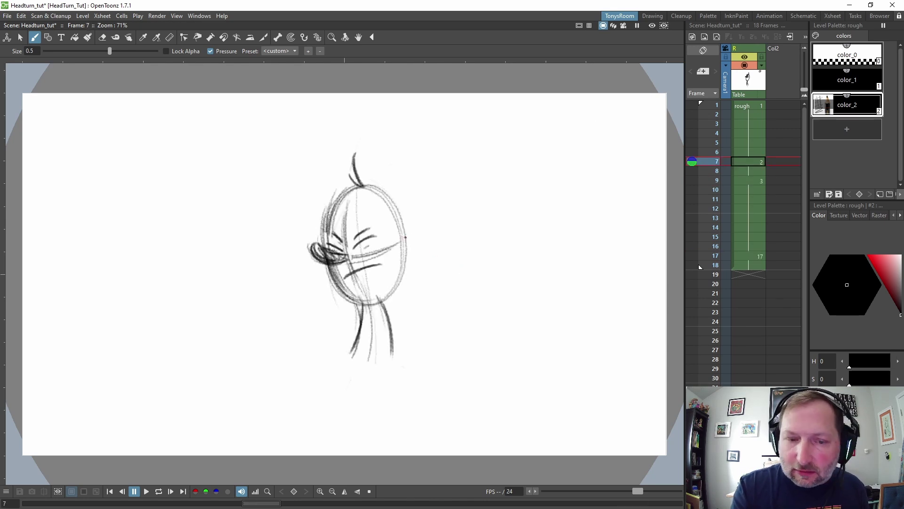
key("period")
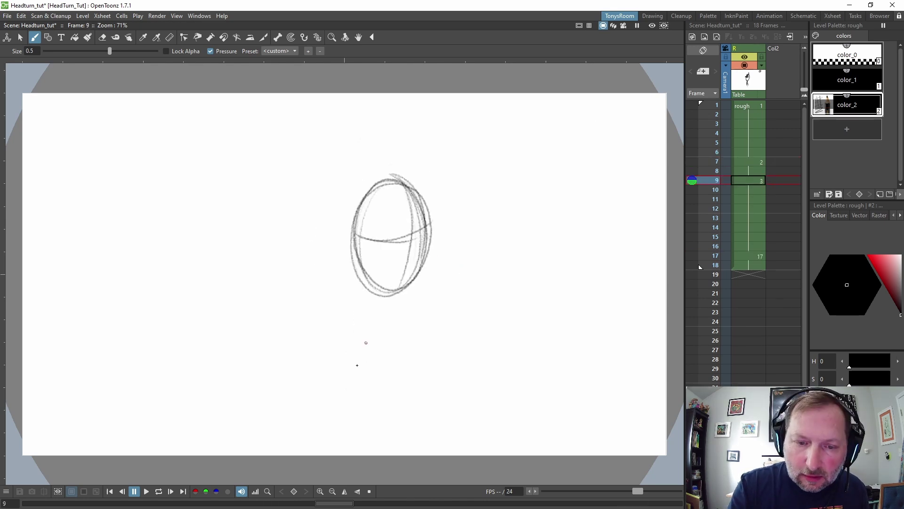
Reinforce the left contour of the frame 9 head and flip against the previous pose
key("comma")
key("period")
left_click_drag(353, 226, 371, 287)
left_click_drag(350, 224, 355, 259)
key("comma")
key("period")
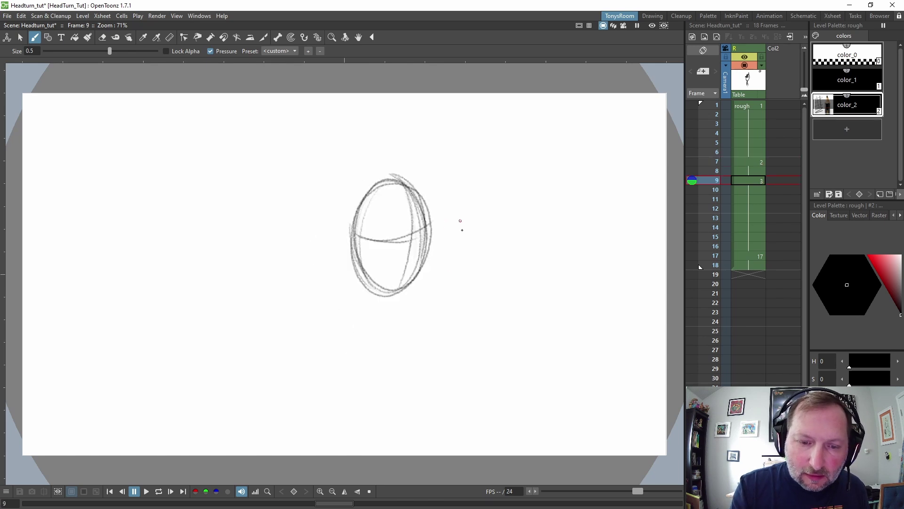
Draw a drooping nose hanging below the eye guideline in frame 9, checking it against frame 7
mouse_move(410, 234)
left_mouse_down()
mouse_move(399, 267)
mouse_move(402, 259)
left_mouse_up()
key("comma")
key("period")
key("comma")
key("period")
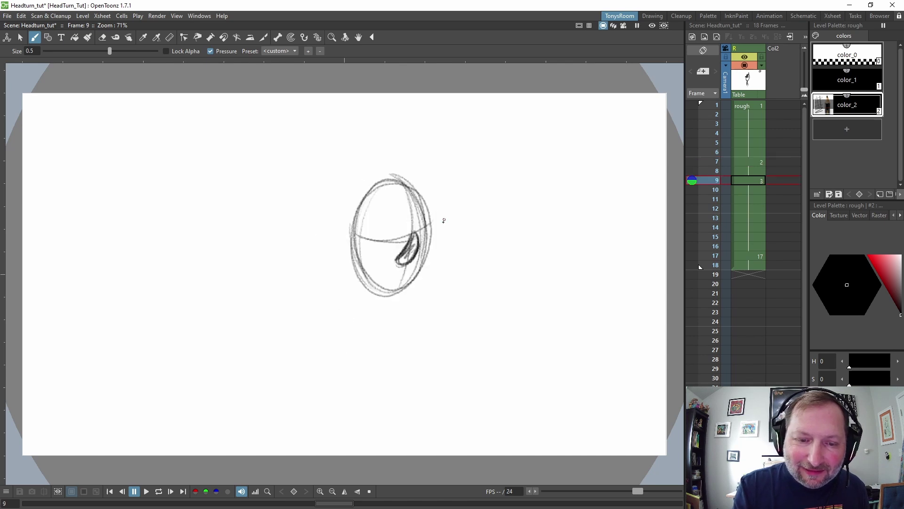
Draw the worried eyes and brows, open downturned mouth and swept-back hair tuft on the frame 9 head
mouse_move(399, 206)
left_mouse_down()
mouse_move(393, 220)
mouse_move(406, 204)
mouse_move(408, 221)
mouse_move(392, 212)
mouse_move(417, 231)
mouse_move(427, 216)
left_mouse_up()
left_click_drag(415, 191, 430, 203)
key("comma")
key("period")
left_click_drag(396, 256, 379, 282)
key("comma")
key("period")
left_click_drag(394, 182, 359, 166)
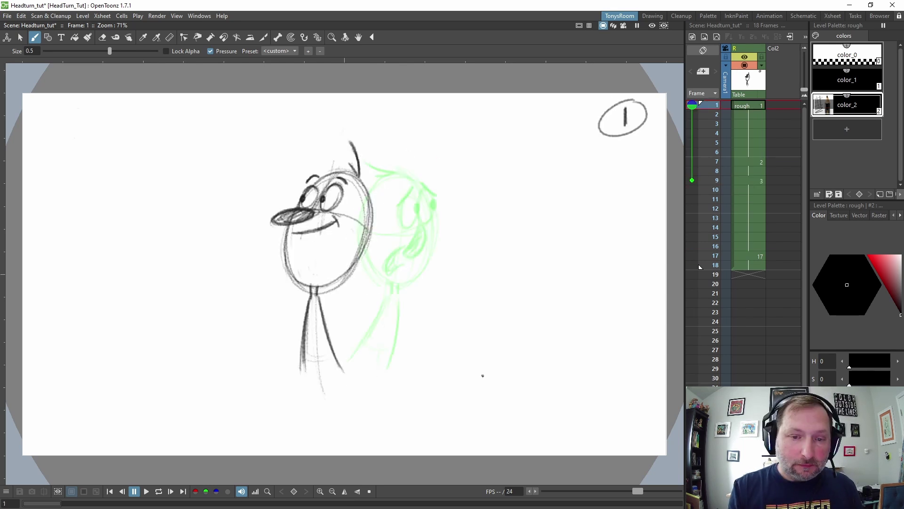
Review the poses and label the frame 7 drawing with an underlined 7 and the frame 9 drawing with a 9
key("period")
key("period")
key("period")
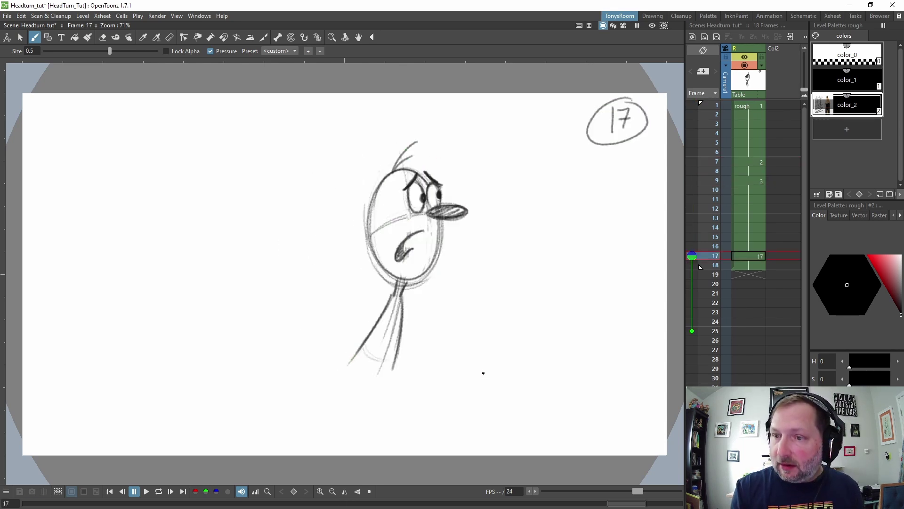
key("comma")
key("comma")
key("comma")
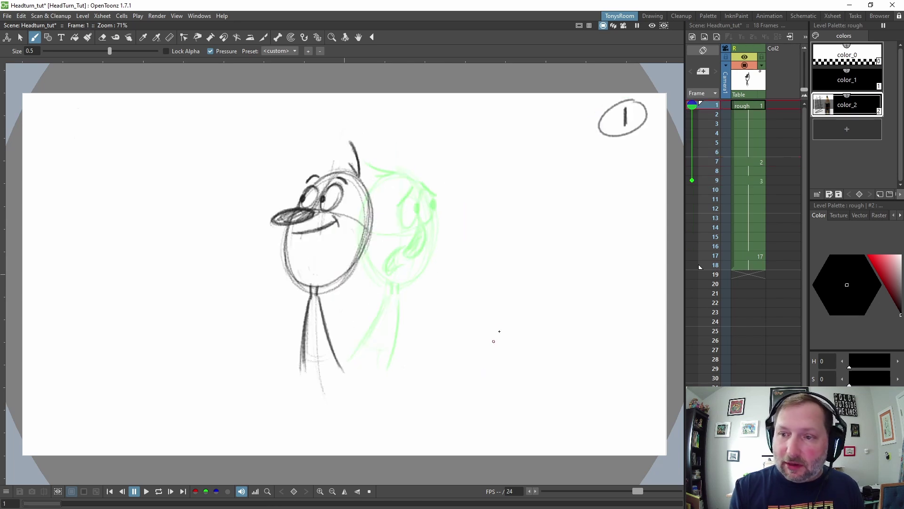
left_click_drag(620, 109, 629, 135)
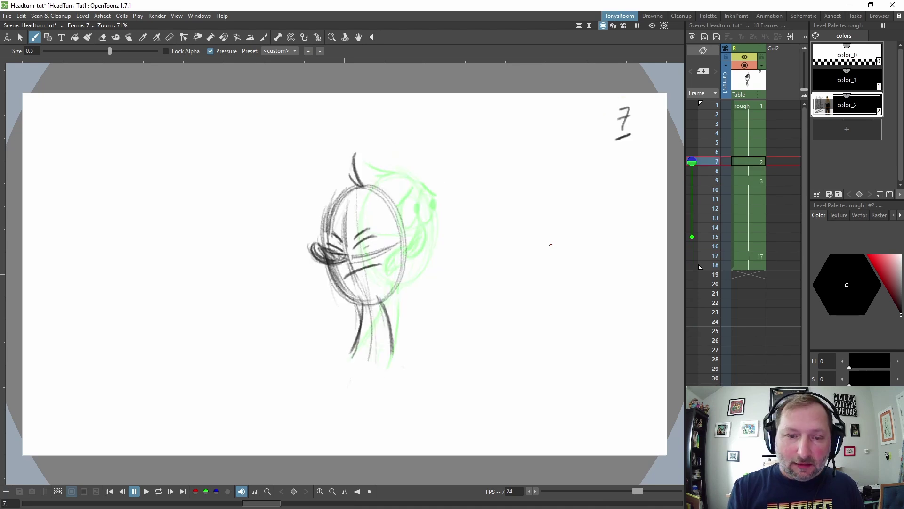
left_click_drag(618, 116, 621, 135)
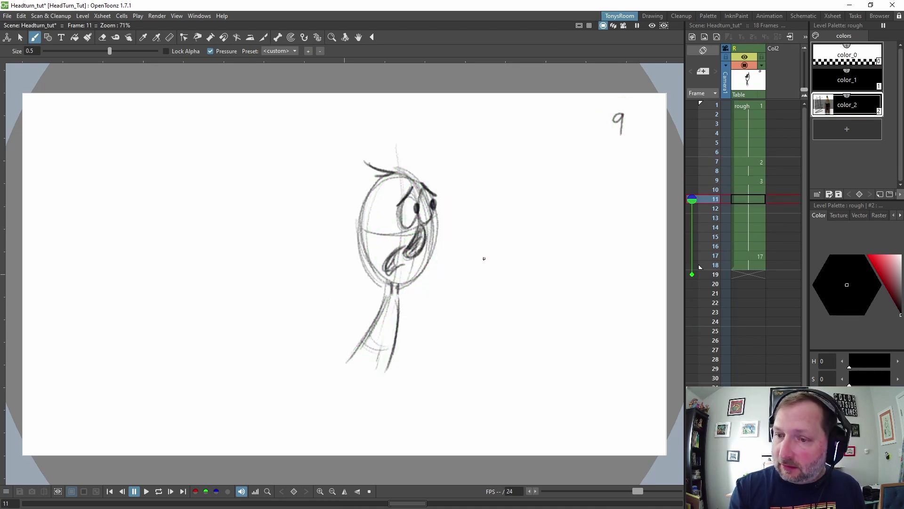
Set the forward onion skin at frame 11 to show the frame 17 drawing instead of frame 19
left_click(692, 274)
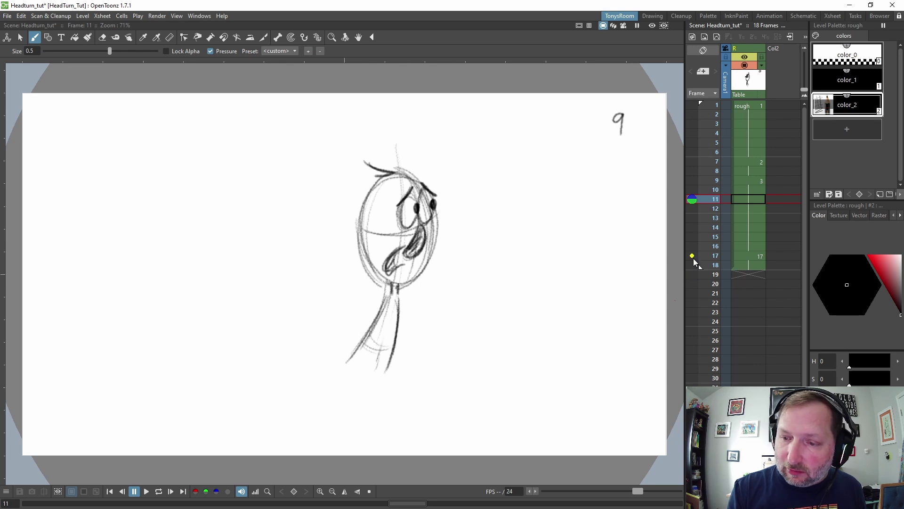
left_click(693, 256)
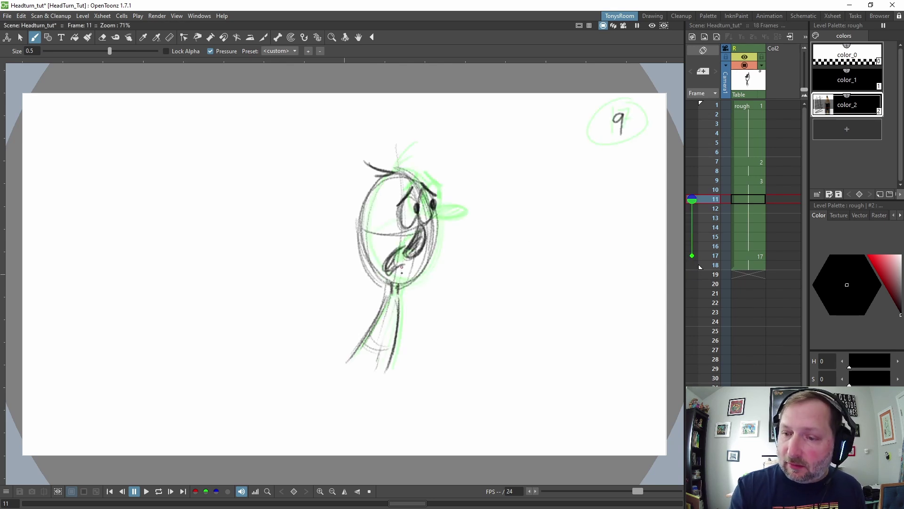
key("ctrl+s")
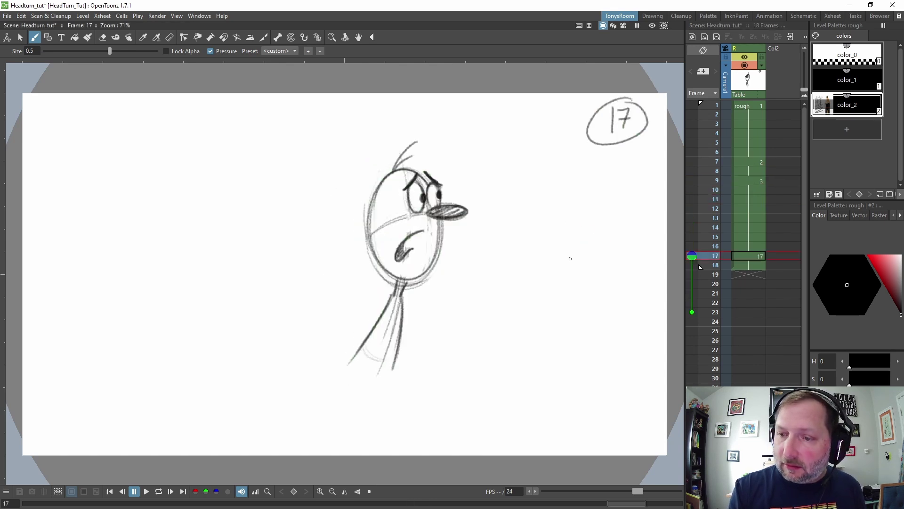
Start a drawing at frame 11 and rough in the head outline between the frame 9 and frame 17 heads
mouse_move(369, 213)
left_mouse_down()
mouse_move(395, 239)
mouse_move(389, 276)
left_mouse_up()
left_click_drag(384, 185, 377, 265)
left_click_drag(422, 177, 408, 283)
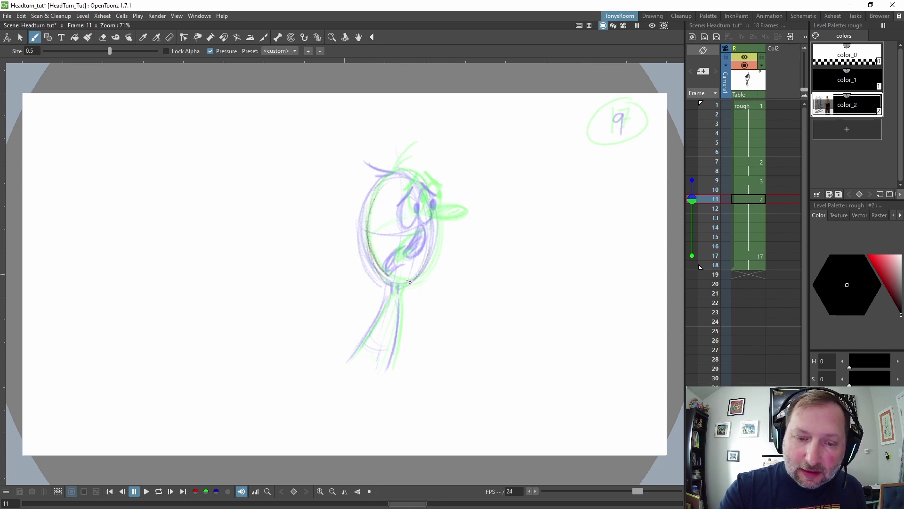
mouse_move(437, 237)
left_mouse_down()
mouse_move(411, 285)
mouse_move(409, 174)
mouse_move(400, 285)
left_mouse_up()
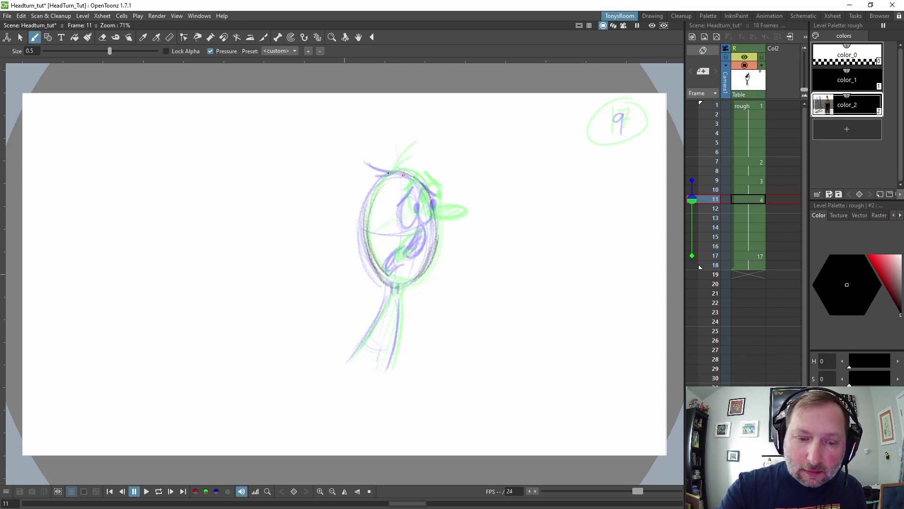
Build up the frame 11 head oval with repeated contour strokes and compare it with the neighbouring poses
left_click_drag(380, 176, 424, 263)
left_click_drag(370, 238, 427, 261)
mouse_move(405, 169)
left_mouse_down()
mouse_move(421, 272)
mouse_move(368, 217)
mouse_move(422, 260)
mouse_move(391, 176)
mouse_move(393, 187)
mouse_move(421, 190)
mouse_move(431, 268)
left_mouse_up()
mouse_move(436, 196)
left_mouse_down()
mouse_move(434, 248)
mouse_move(395, 172)
left_mouse_up()
left_click_drag(377, 197, 376, 270)
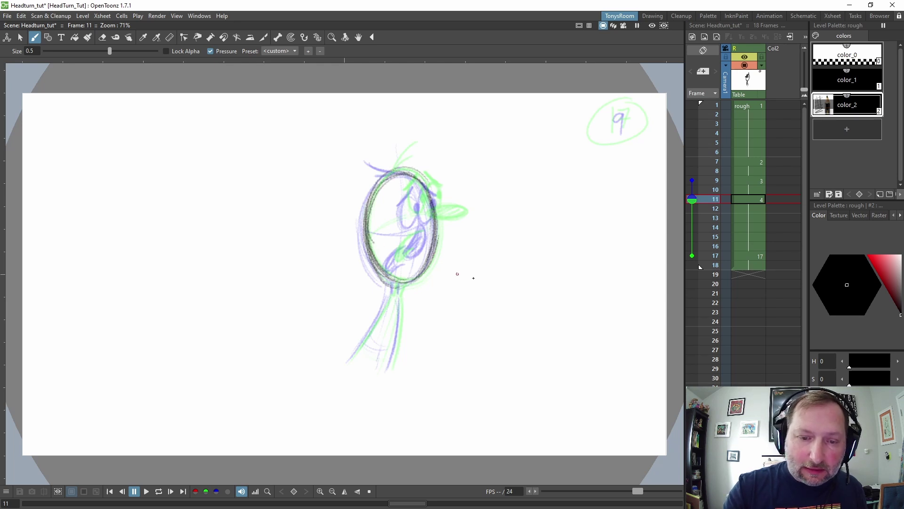
key("comma")
key("period")
key("period")
key("comma")
key("comma")
key("comma")
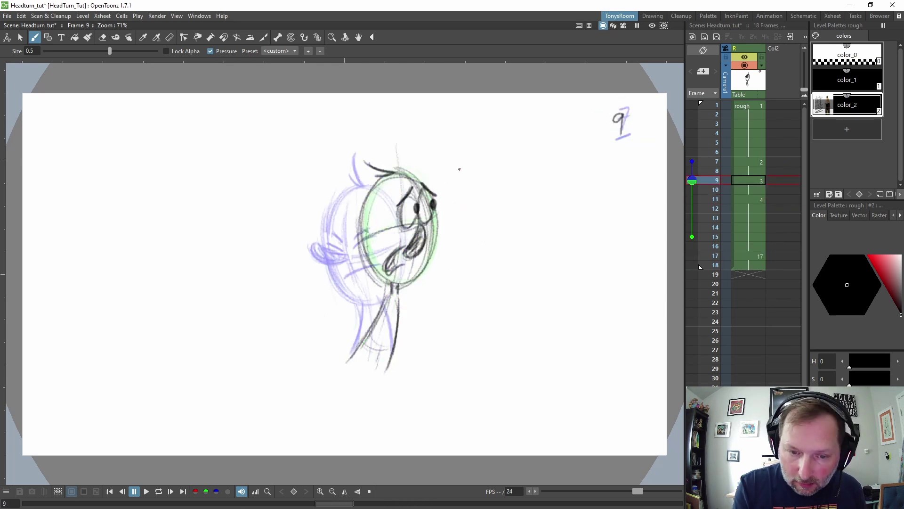
Select the rough level's cells and renumber the drawings to match their frames: 7, 9 and 11
double_click(749, 106)
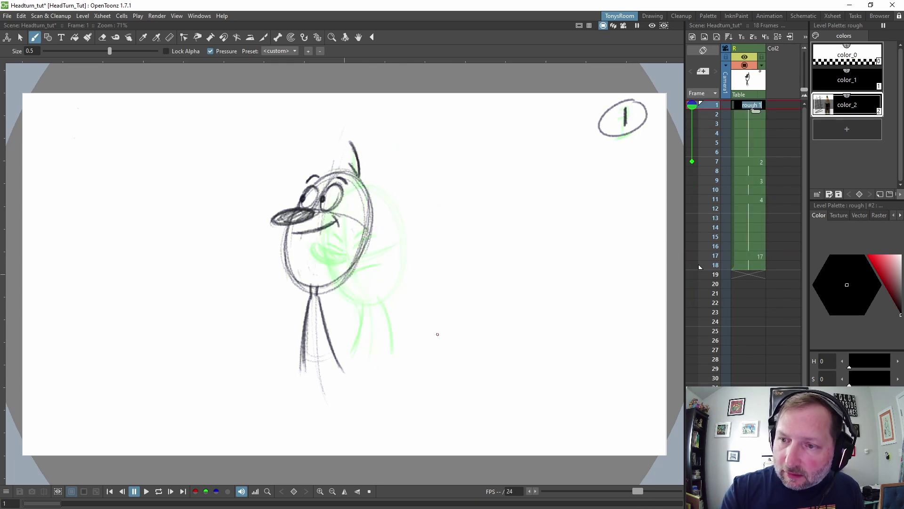
left_click(719, 133)
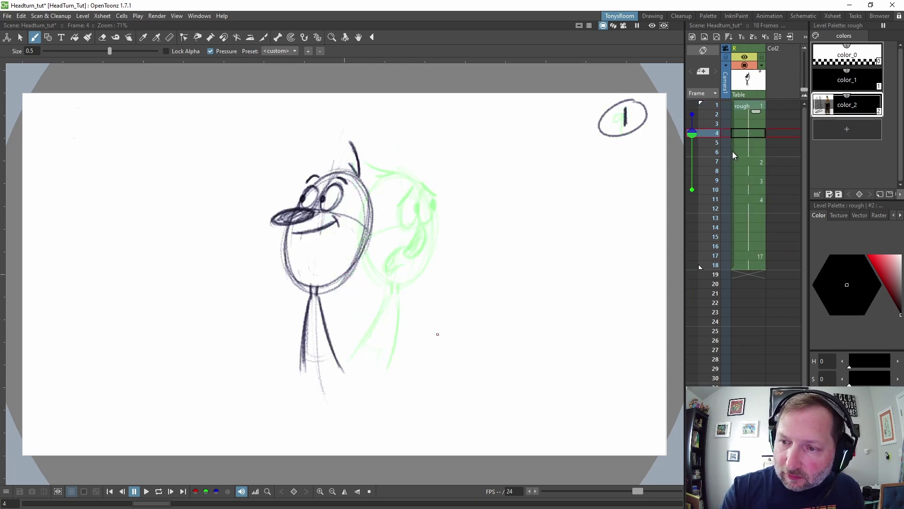
double_click(733, 151)
left_click(729, 37)
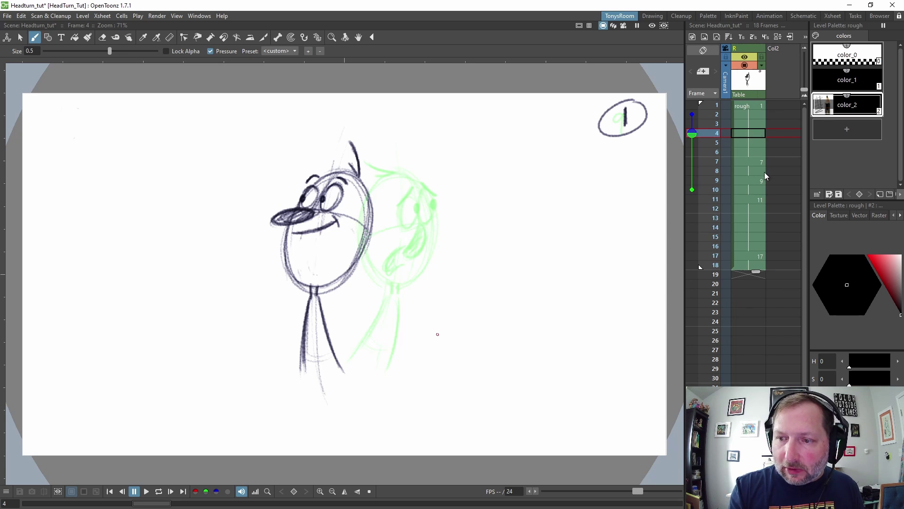
Go to frame 13 and set its forward onion skin to show the frame 17 drawing
left_click(717, 201)
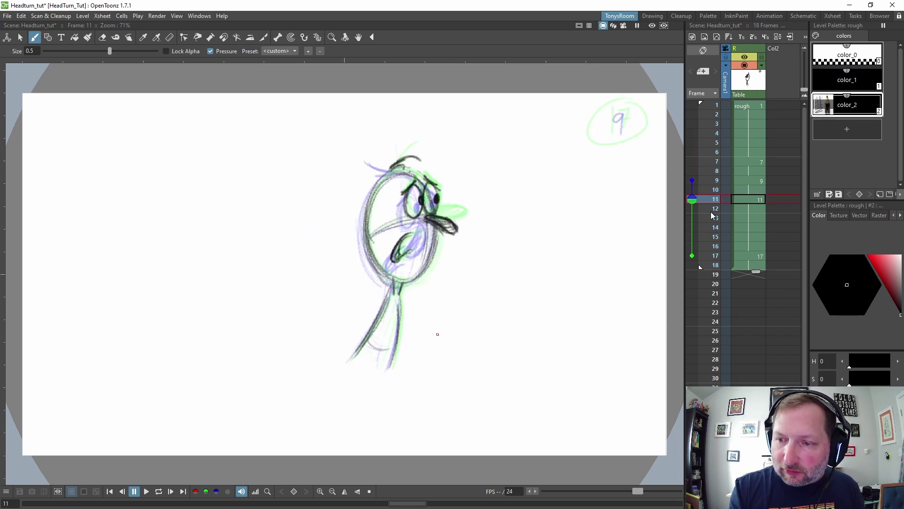
left_click(717, 217)
key("comma")
key("period")
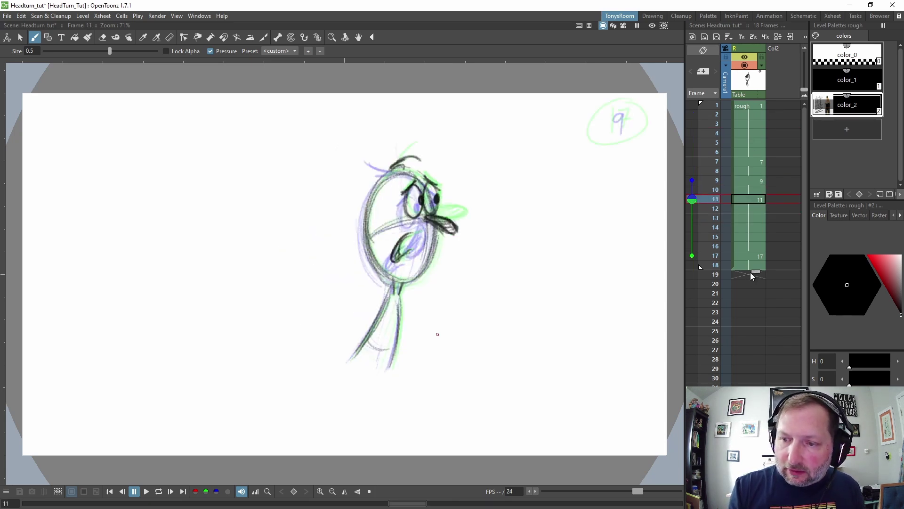
key("Down")
key("Down")
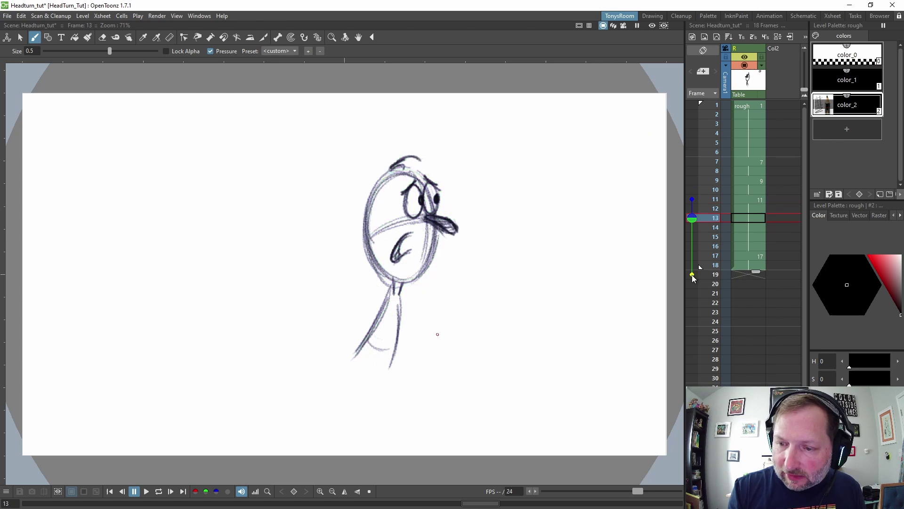
left_click(692, 275)
left_click(693, 256)
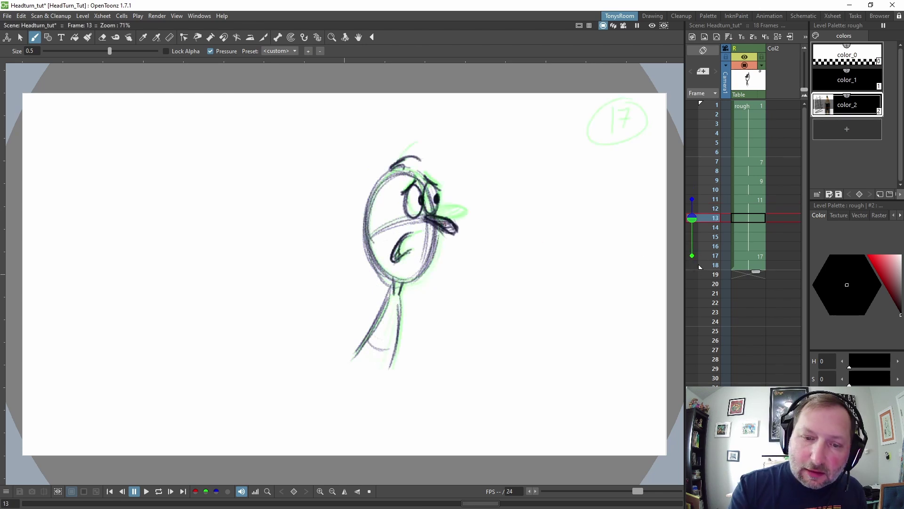
Draw the frame 13 head oval, curved eye guideline and upturned nose, comparing them with frame 11
mouse_move(383, 181)
left_mouse_down()
mouse_move(415, 175)
mouse_move(369, 226)
mouse_move(436, 202)
mouse_move(387, 176)
left_mouse_up()
left_click_drag(370, 238, 464, 205)
key("Up")
key("Up")
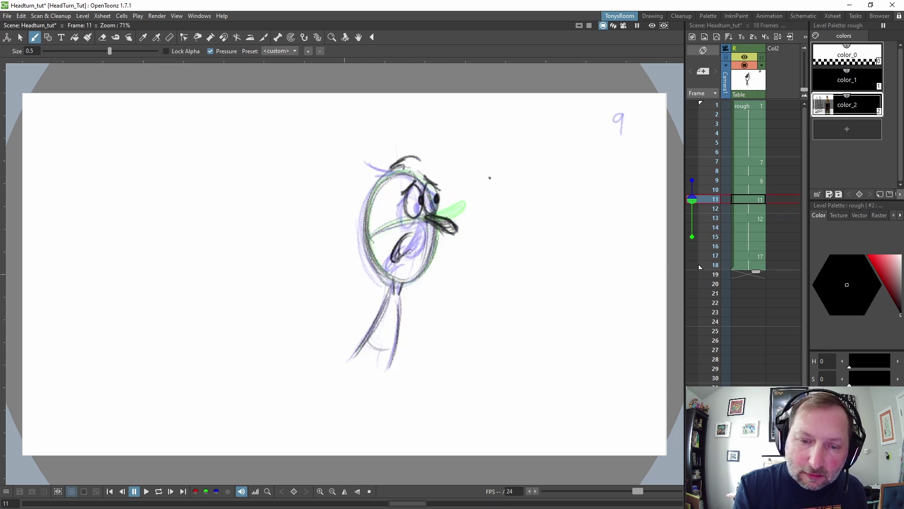
Complete the frame 13 pose with worried eyes and brows, downturned mouth, hair tuft and neck, and move to frame 15
key("Down")
key("Down")
key("Down")
key("Down")
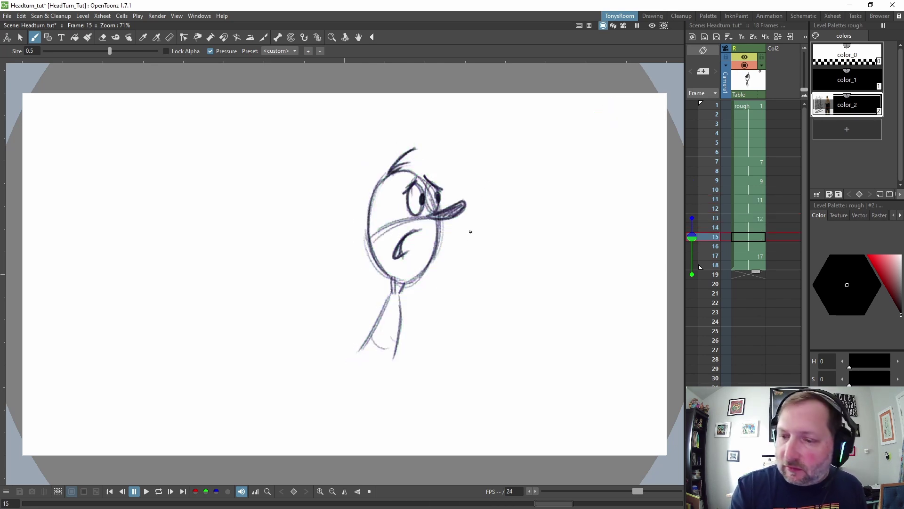
Add a drawing at frame 15 and sketch its head oval and eye guideline between the frame 13 and 17 poses
key("Up")
key("Up")
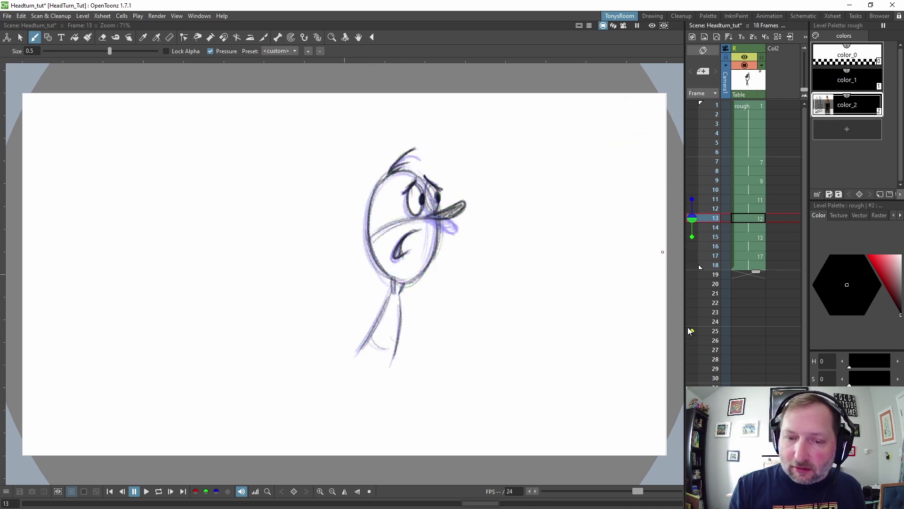
key("Down")
key("Down")
left_click_drag(370, 240, 432, 218)
left_click_drag(387, 169, 388, 281)
mouse_move(373, 194)
left_mouse_down()
mouse_move(407, 284)
mouse_move(377, 261)
mouse_move(426, 262)
mouse_move(379, 271)
mouse_move(441, 223)
mouse_move(431, 266)
left_mouse_up()
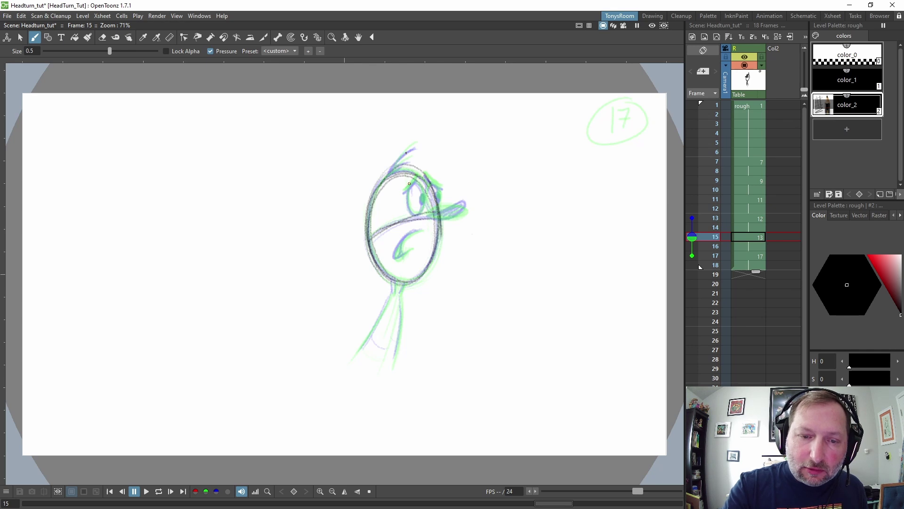
Draw the hair, brows, eyes, downturned mouth and neck lines of the frame 15 pose over the onion skin
mouse_move(392, 169)
left_mouse_down()
mouse_move(415, 149)
mouse_move(390, 179)
mouse_move(416, 204)
mouse_move(440, 200)
left_mouse_up()
left_click_drag(426, 172, 444, 188)
mouse_move(412, 228)
left_mouse_down()
mouse_move(397, 259)
mouse_move(400, 349)
left_mouse_up()
left_click_drag(392, 292, 358, 351)
left_click_drag(402, 297, 395, 364)
Sketch the nose on the frame 15 head, erase its outer part and return to the brush
left_click_drag(450, 210, 461, 206)
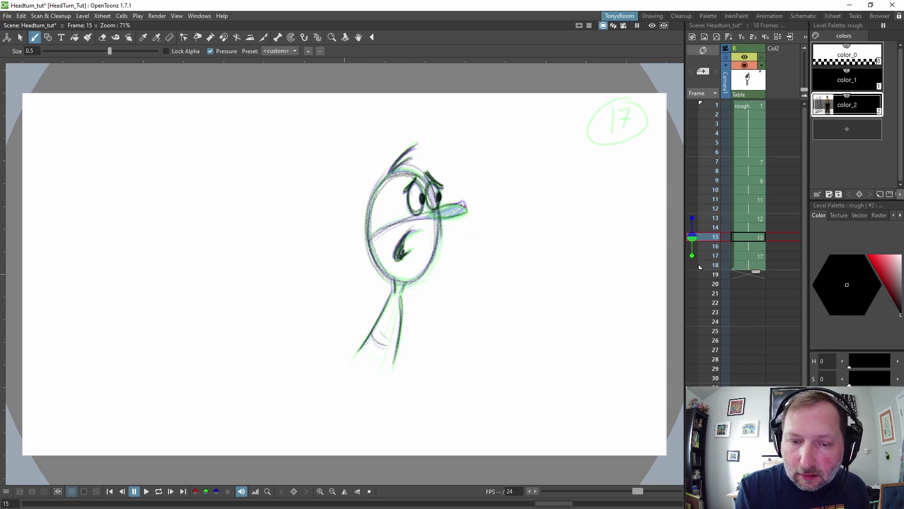
key("a")
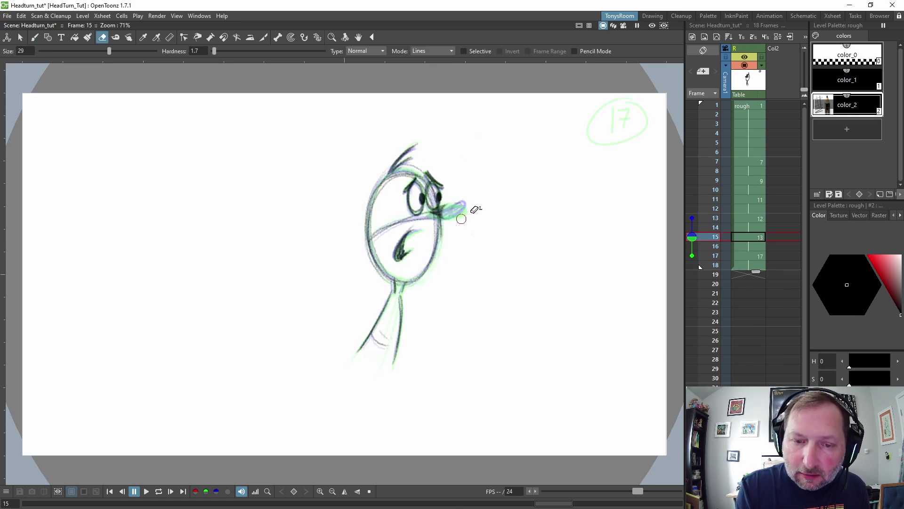
key("b")
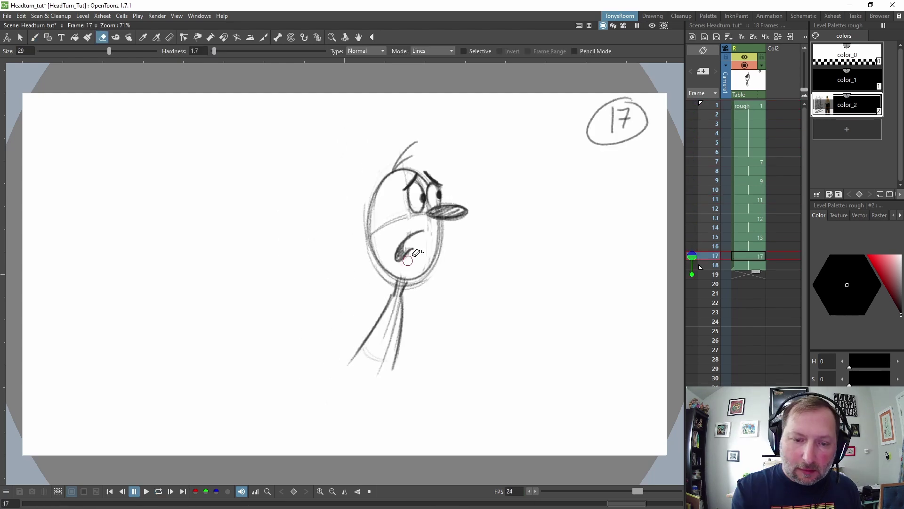
Flip back through the drawings from frame 17 to frame 1 to review the whole head turn
key("comma")
key("comma")
key("comma")
key("comma")
key("comma")
key("comma")
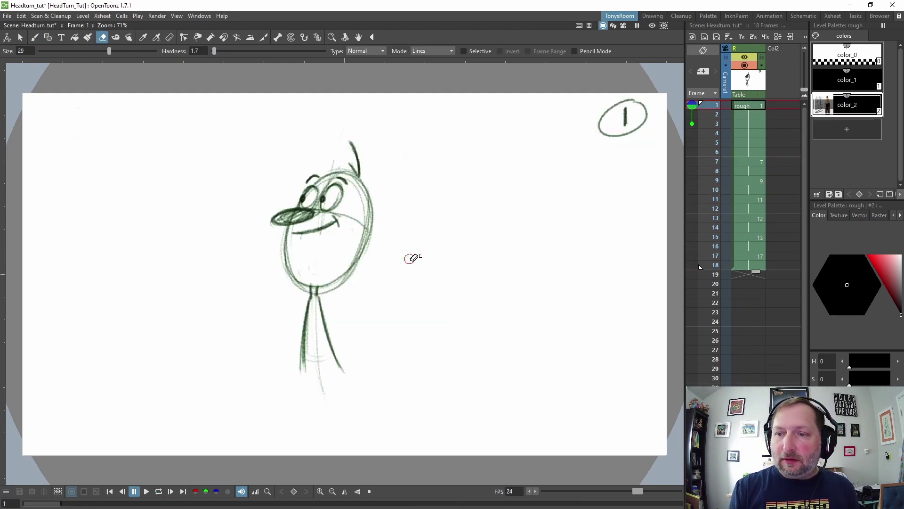
Flip back and forth between the frame 1 and frame 7 poses to judge the spacing between them
key("period")
key("comma")
key("period")
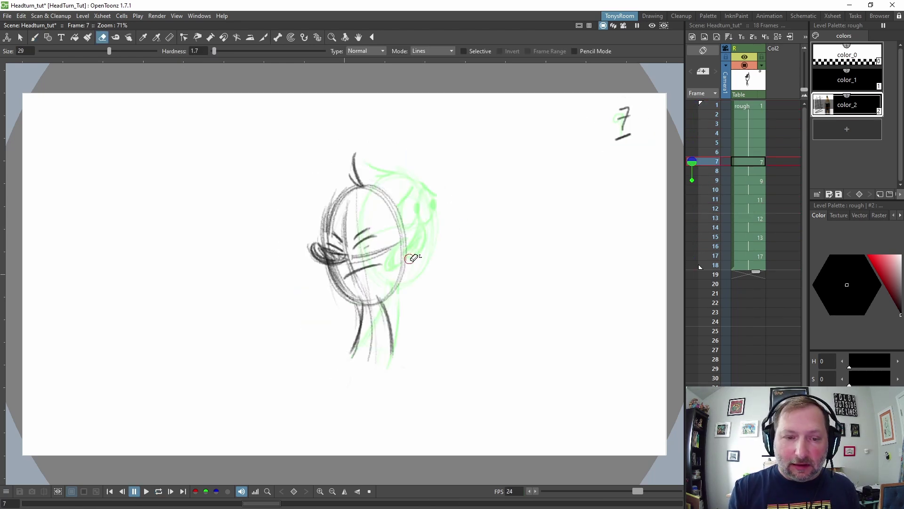
key("comma")
key("period")
key("b")
key("comma")
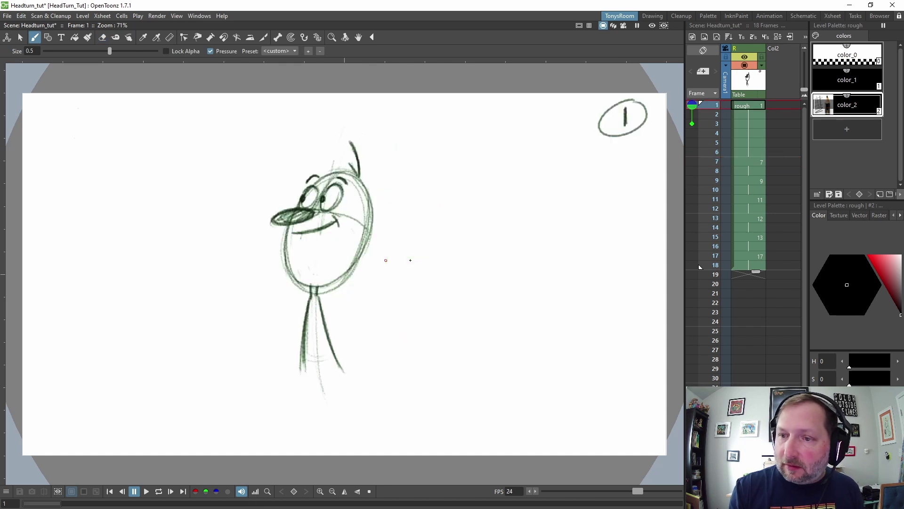
key("shift+period")
key("shift+period")
key("shift+comma")
key("shift+comma")
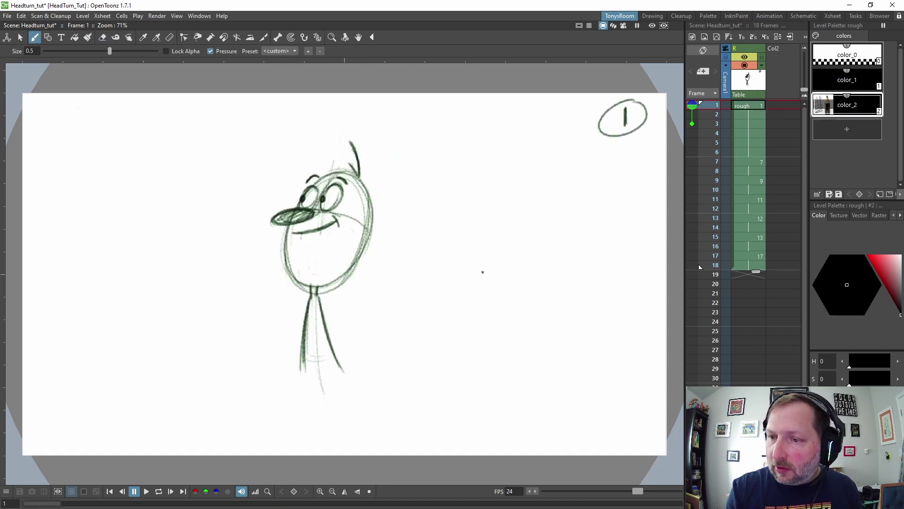
Add a drawing at frame 5 and sketch its head oval between the frame 1 and frame 7 poses
key("period")
key("period")
key("period")
key("period")
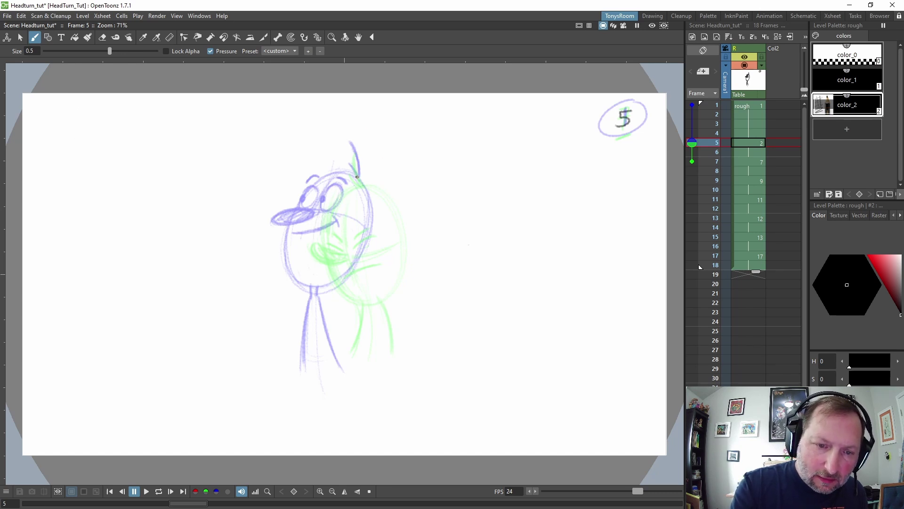
mouse_move(356, 177)
left_mouse_down()
mouse_move(318, 239)
mouse_move(329, 186)
mouse_move(322, 232)
mouse_move(309, 252)
left_mouse_up()
left_click_drag(312, 215, 328, 290)
mouse_move(311, 252)
left_mouse_down()
mouse_move(368, 282)
mouse_move(380, 213)
mouse_move(382, 264)
mouse_move(366, 180)
mouse_move(316, 266)
mouse_move(340, 202)
mouse_move(337, 296)
mouse_move(383, 240)
mouse_move(381, 261)
left_mouse_up()
mouse_move(339, 181)
left_mouse_down()
mouse_move(360, 293)
mouse_move(327, 195)
mouse_move(374, 270)
mouse_move(331, 183)
mouse_move(365, 284)
mouse_move(313, 208)
mouse_move(378, 232)
mouse_move(336, 270)
left_mouse_up()
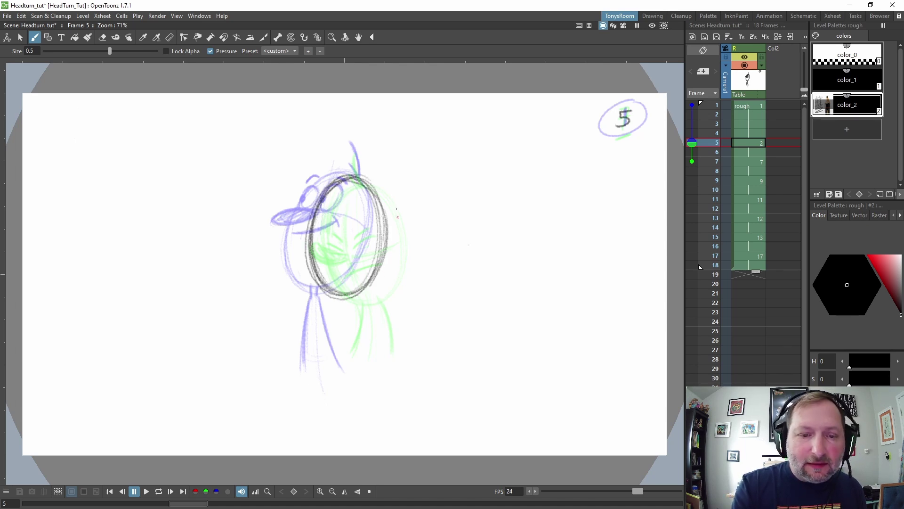
Lasso the frame 5 head oval, rotate it about -2.94° and nudge it towards the frame 1 pose
key("s")
mouse_move(350, 151)
left_mouse_down()
mouse_move(280, 261)
mouse_move(411, 213)
left_mouse_up()
left_click_drag(396, 248, 393, 250)
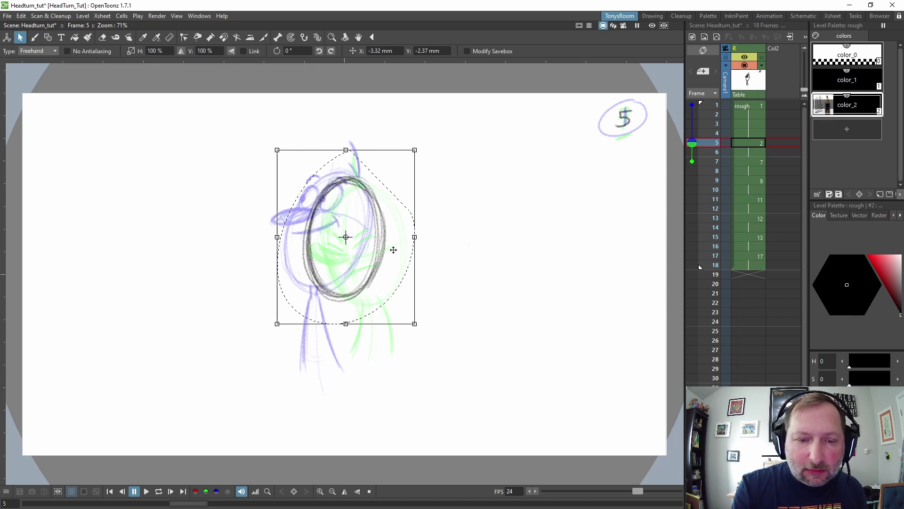
left_click_drag(421, 328, 415, 332)
left_click_drag(383, 255, 382, 257)
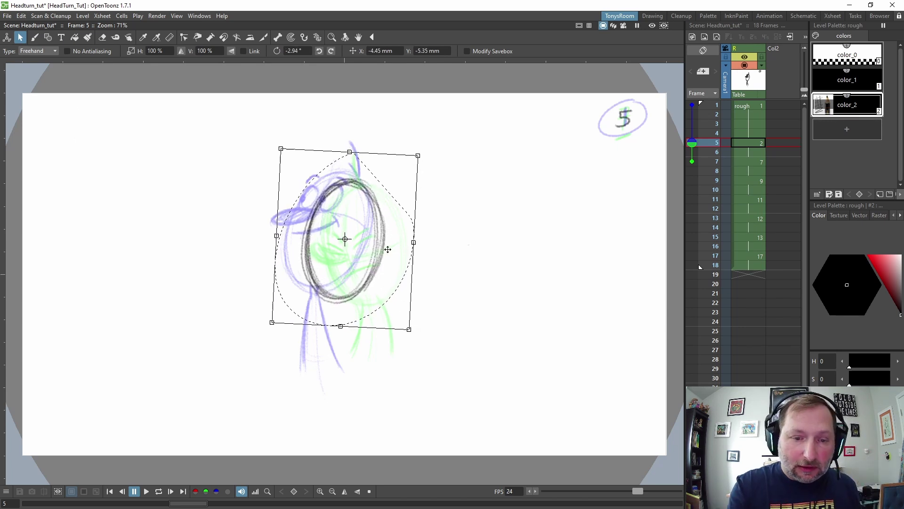
mouse_move(380, 252)
left_mouse_down()
mouse_move(398, 266)
mouse_move(382, 241)
mouse_move(375, 259)
left_mouse_up()
key("b")
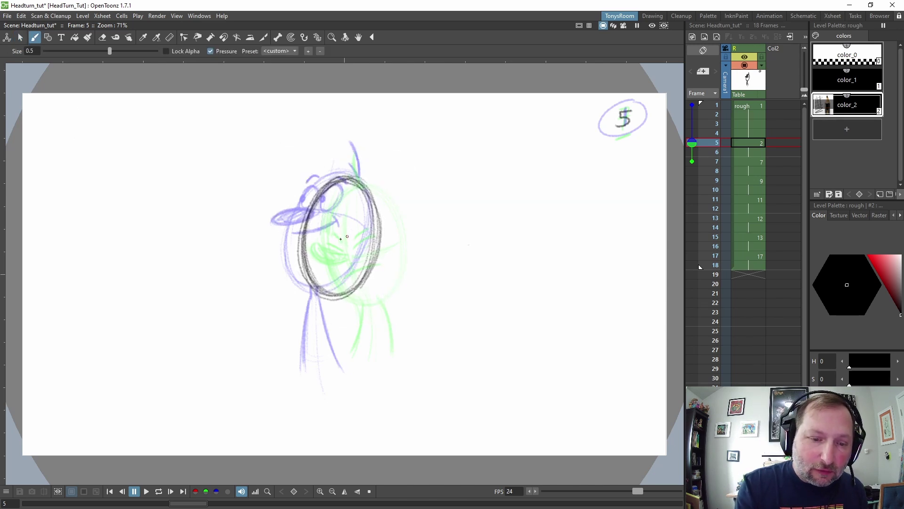
Draw the face guidelines, nose, squeezed-shut eyes, downturned mouth and hair of the frame 5 pose
left_click_drag(331, 195, 322, 288)
left_click_drag(318, 245, 325, 281)
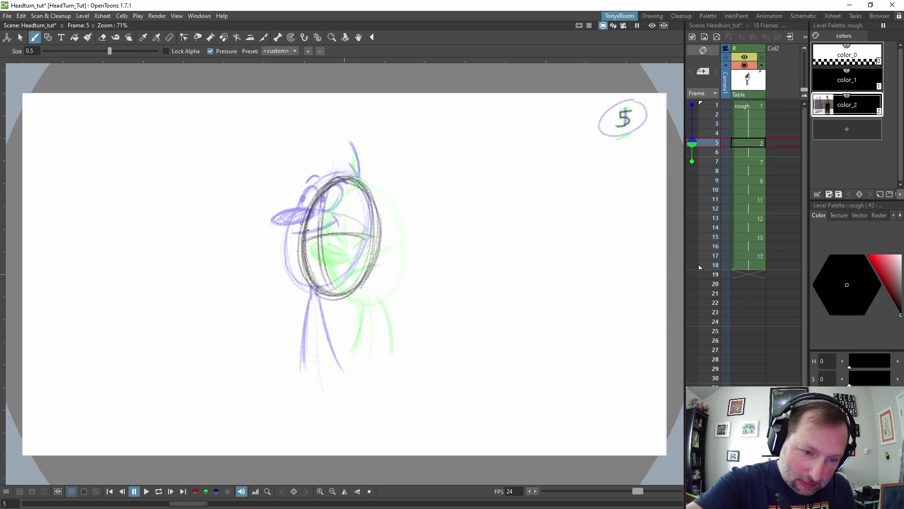
left_click_drag(281, 224, 319, 230)
mouse_move(300, 225)
left_mouse_down()
mouse_move(287, 229)
mouse_move(313, 233)
mouse_move(350, 211)
left_mouse_up()
key(".")
key(".")
key(".")
left_click_drag(351, 144, 359, 181)
key(".")
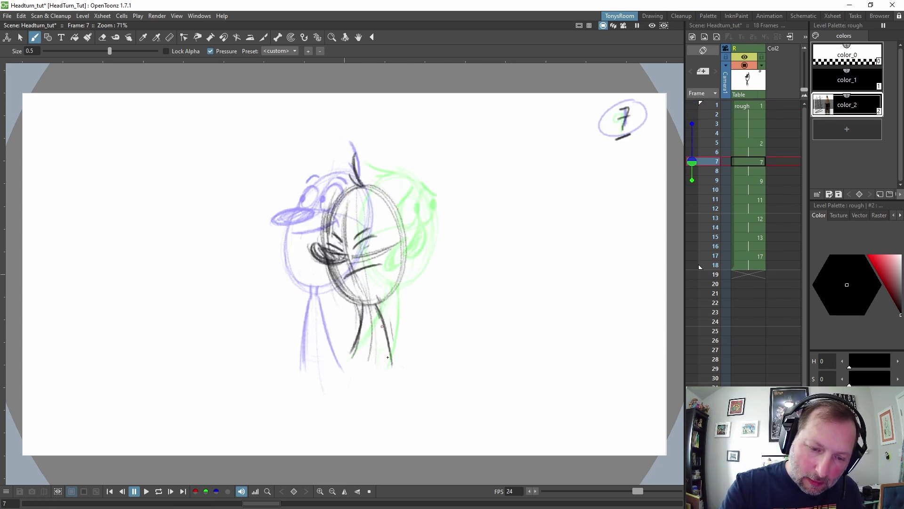
Erase the neck lines of the frame 7 pose and redraw them slanting further towards the frame 1 neck
mouse_move(378, 319)
left_mouse_down()
mouse_move(361, 304)
mouse_move(356, 360)
left_mouse_up()
left_click_drag(360, 325, 348, 353)
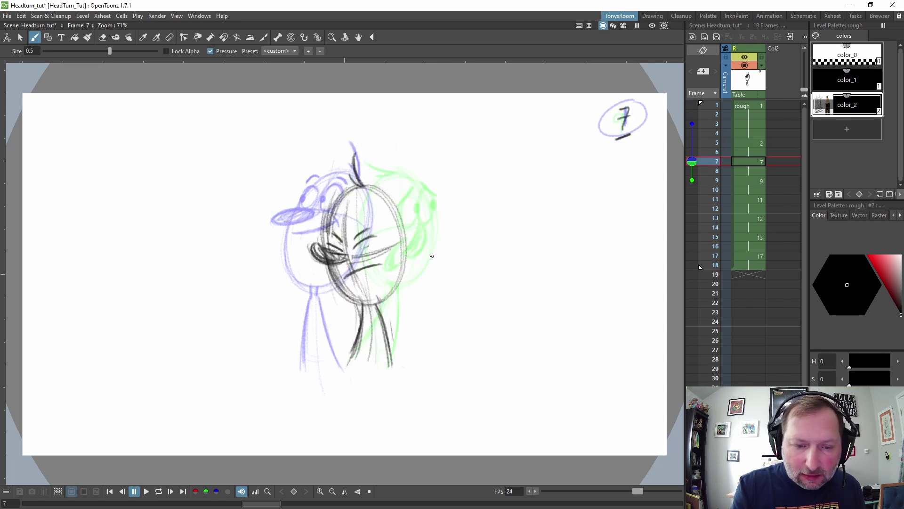
key("a")
mouse_move(379, 307)
left_mouse_down()
mouse_move(350, 326)
mouse_move(327, 362)
mouse_move(383, 309)
mouse_move(335, 374)
mouse_move(388, 326)
mouse_move(364, 368)
mouse_move(393, 347)
mouse_move(400, 358)
mouse_move(373, 402)
left_mouse_up()
key("b")
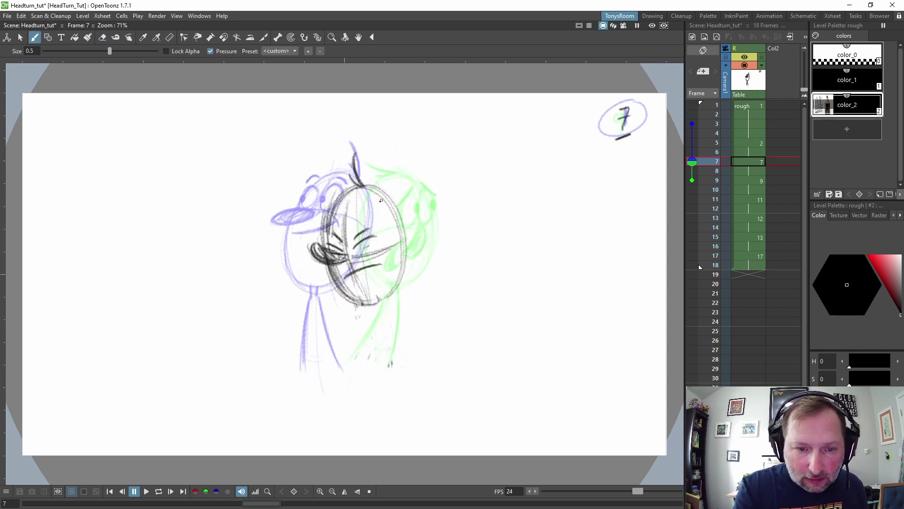
left_click_drag(354, 168, 332, 390)
left_click_drag(362, 305, 322, 382)
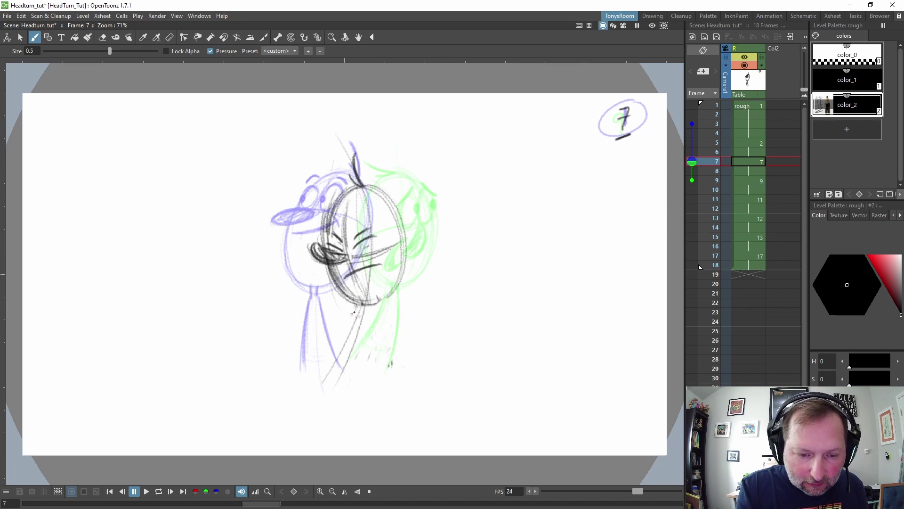
mouse_move(354, 304)
left_mouse_down()
mouse_move(316, 363)
mouse_move(362, 356)
mouse_move(354, 382)
left_mouse_up()
left_click_drag(351, 316, 319, 363)
Erase the neck of the frame 5 pose and redraw it to flow between the neighbouring drawings
key("comma")
key("e")
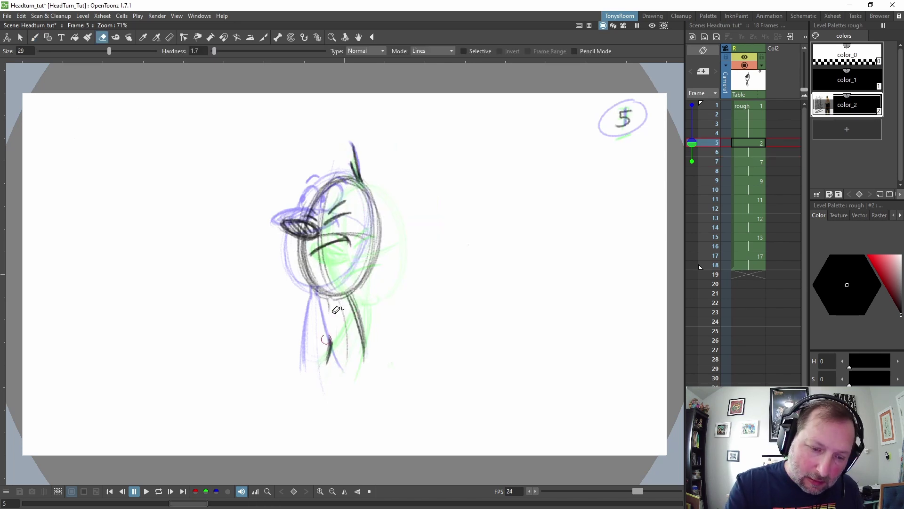
left_click_drag(358, 299, 329, 361)
key("b")
key("period")
key("period")
key("comma")
key("comma")
left_click_drag(329, 292, 319, 360)
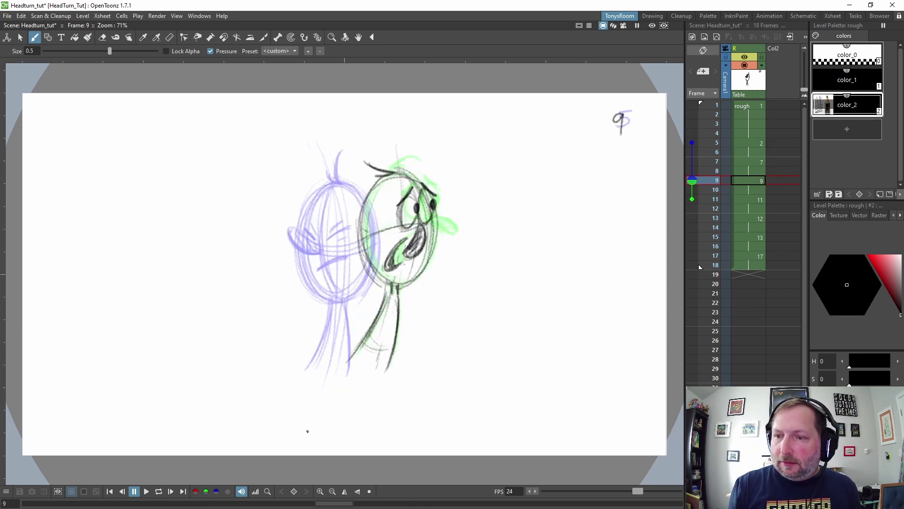
Flip through the drawings between frame 9 and frame 1 to check the first half of the turn
key("comma")
key("comma")
key("comma")
key("period")
key("comma")
key("period")
key("period")
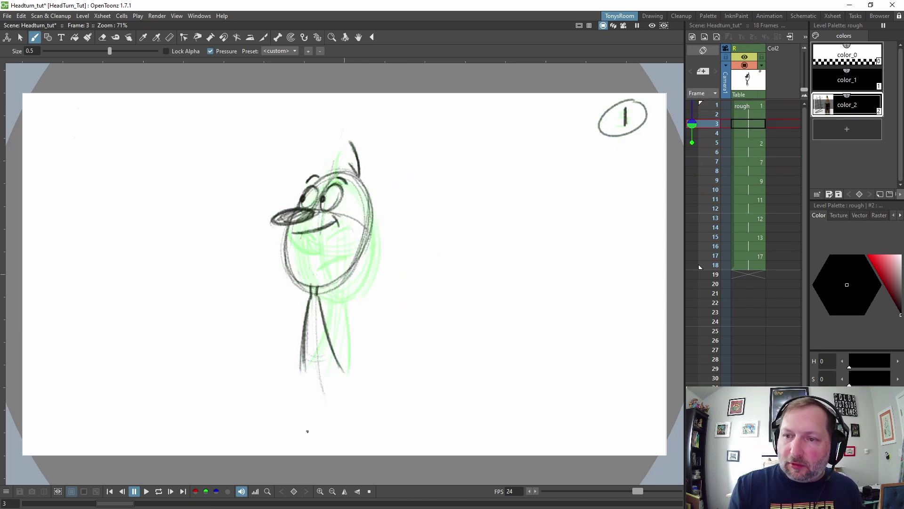
Add a blank drawing at frame 3 and flip it against the frame 1 and frame 5 poses
key("alt+d")
key("comma")
key("period")
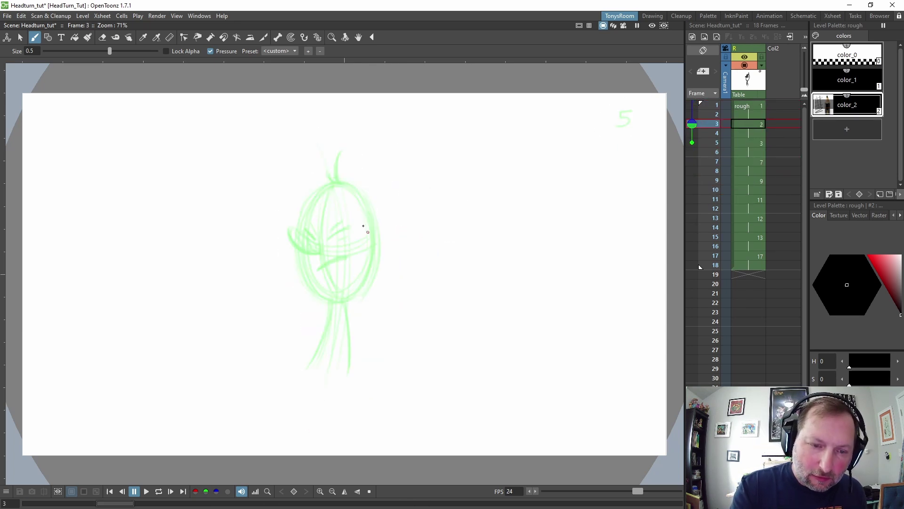
key("comma")
key("period")
key("period")
key("comma")
key("comma")
key("period")
key("period")
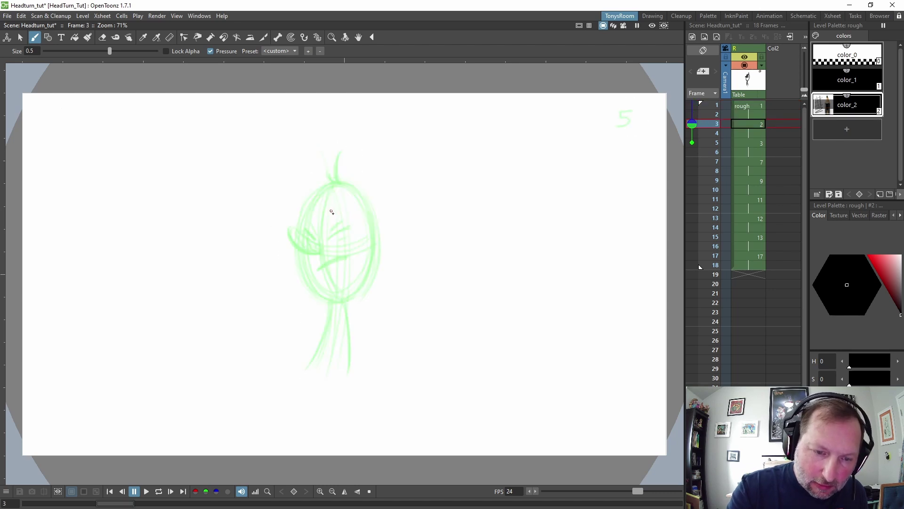
Show frame 1 in the onion skin and sketch the frame 3 pose with squinting eyes, slight smile and neck
left_click(692, 105)
mouse_move(320, 188)
left_mouse_down()
mouse_move(363, 277)
mouse_move(323, 294)
mouse_move(301, 367)
left_mouse_up()
left_click_drag(332, 295, 343, 370)
Flip between the frame 1, 3 and 5 drawings to check how the turn starts
key("comma")
key("comma")
key("period")
key("period")
key("period")
key("period")
key("a")
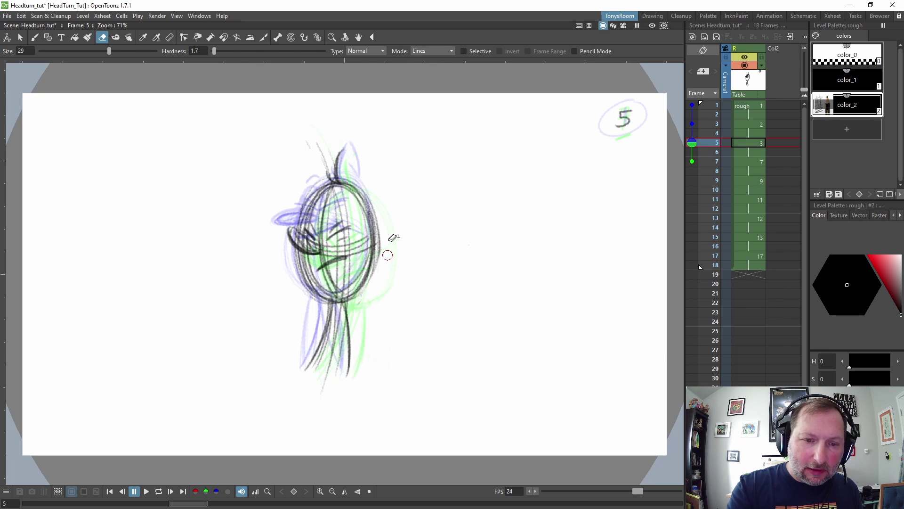
key("comma")
key("comma")
key("period")
key("period")
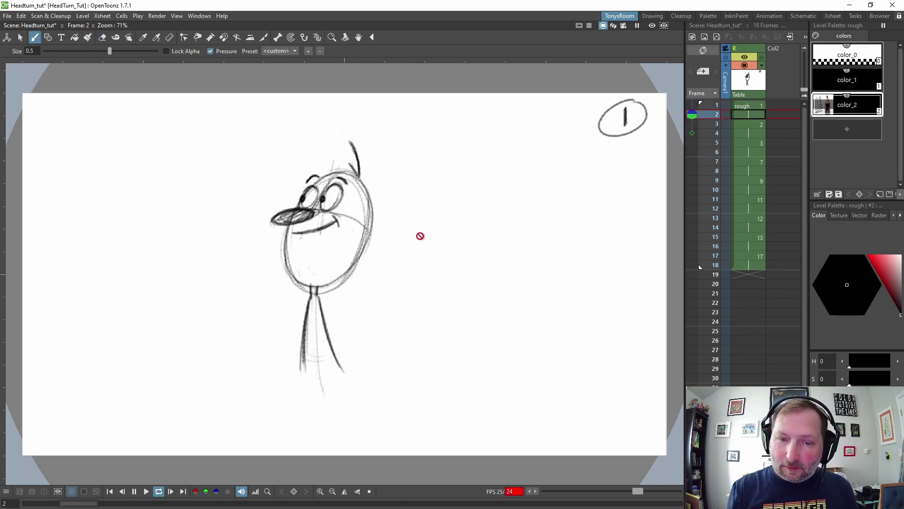
Preview the looped head turn and renumber the rough drawings to match their frames, including 3, 5, 13 and 15
key("l")
left_click(733, 118)
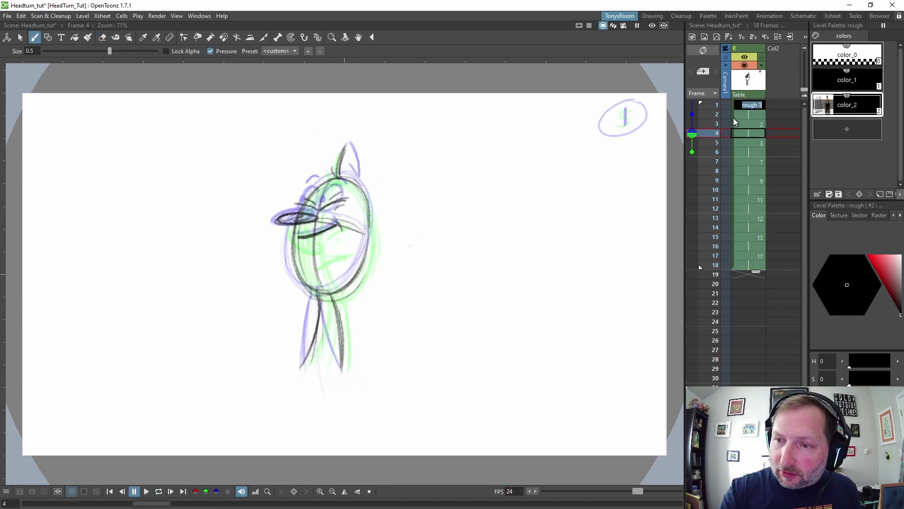
left_click(729, 38)
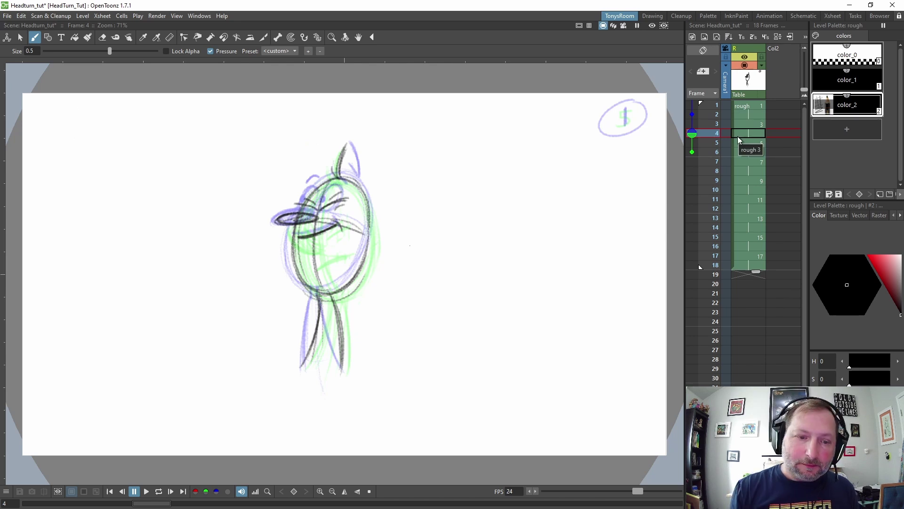
Play the head turn in a loop, stop it, and step through the drawings to check their frame numbers
key("p")
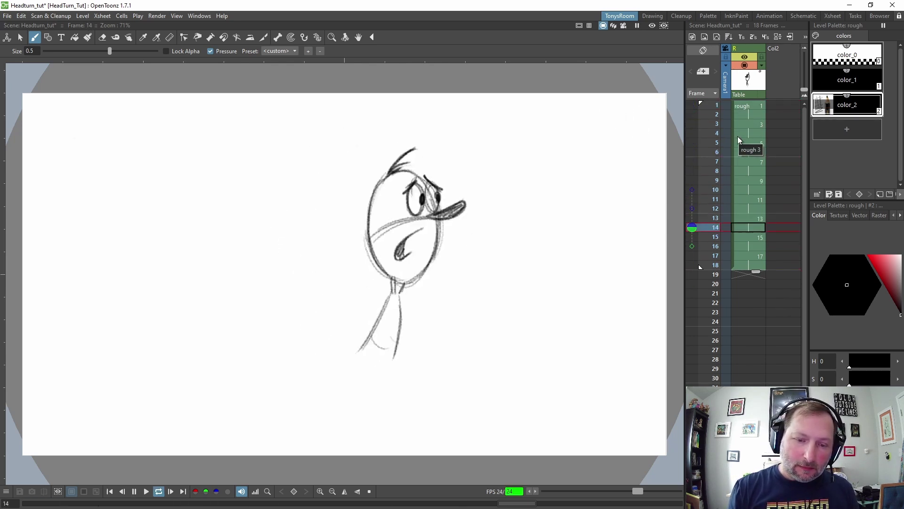
key("p")
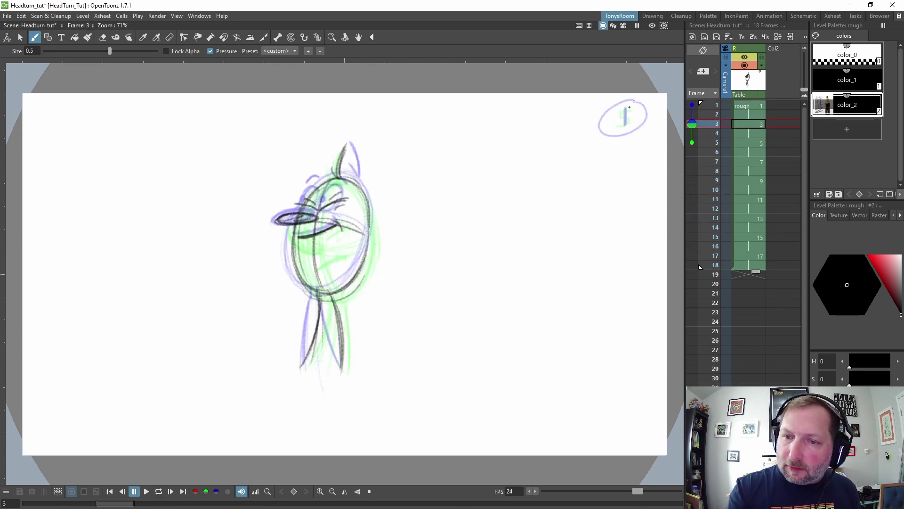
key("period")
key("period")
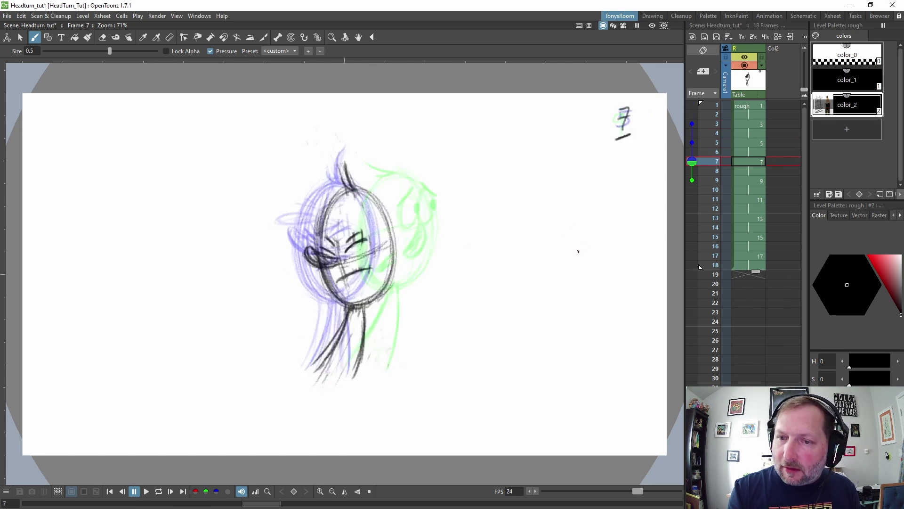
key("period")
key("period")
key("comma")
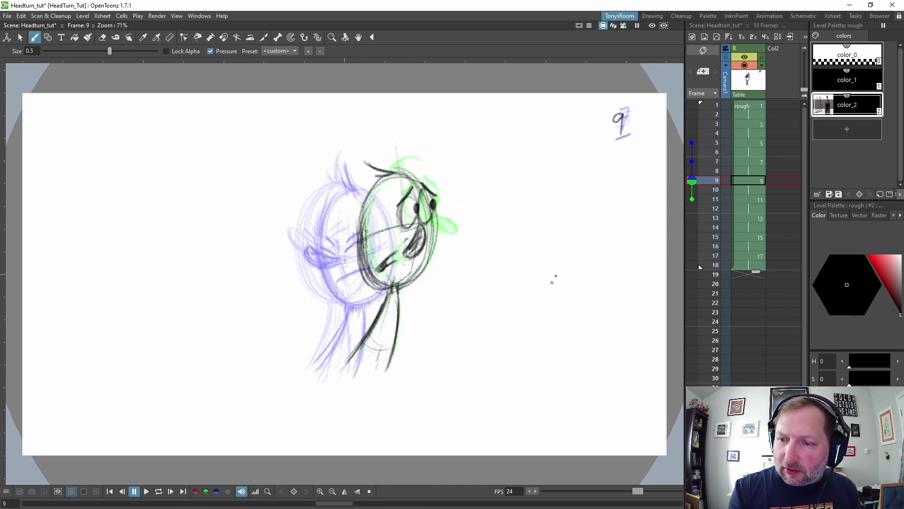
key("period")
key("period")
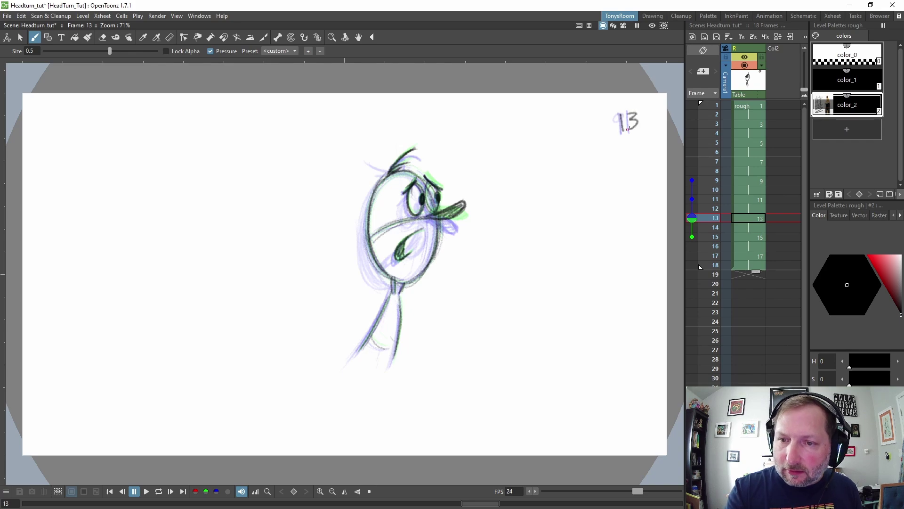
key("period")
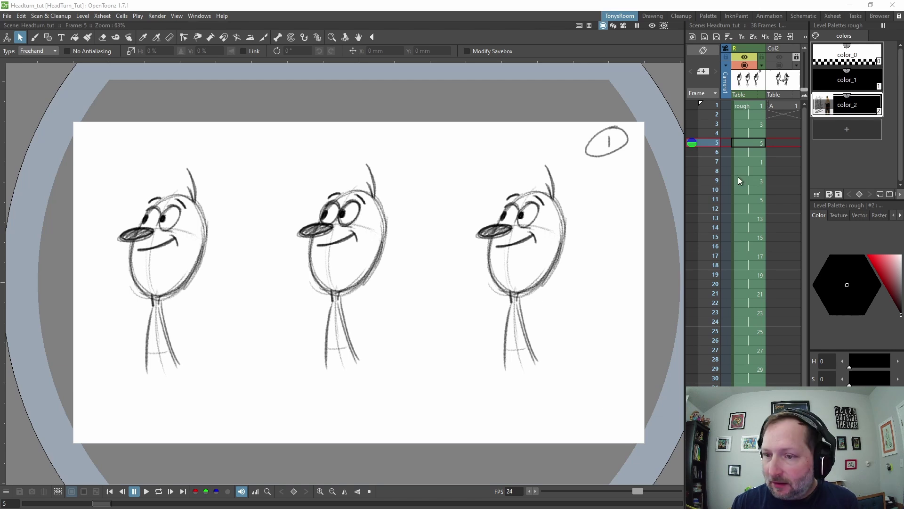
Compare the three side-by-side head-turn versions at frames 1, 7, 15, 17 and 27
left_click(751, 104)
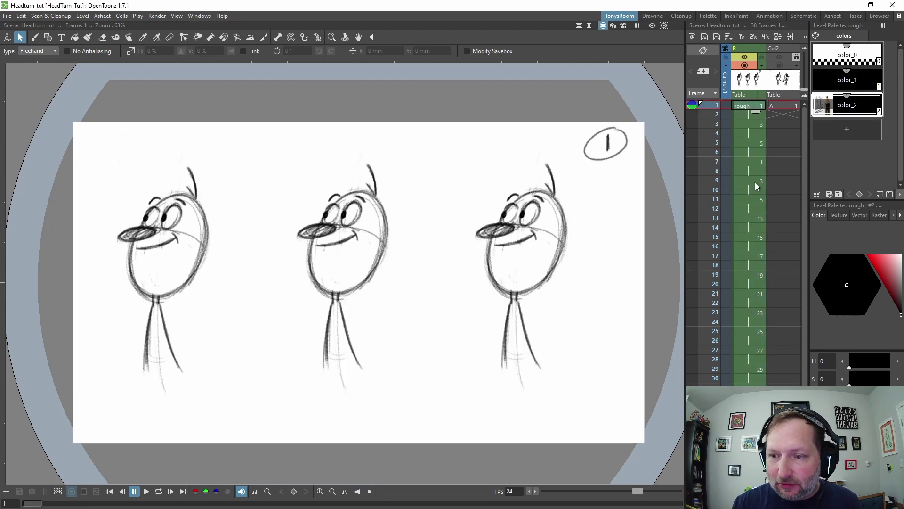
left_click(751, 162)
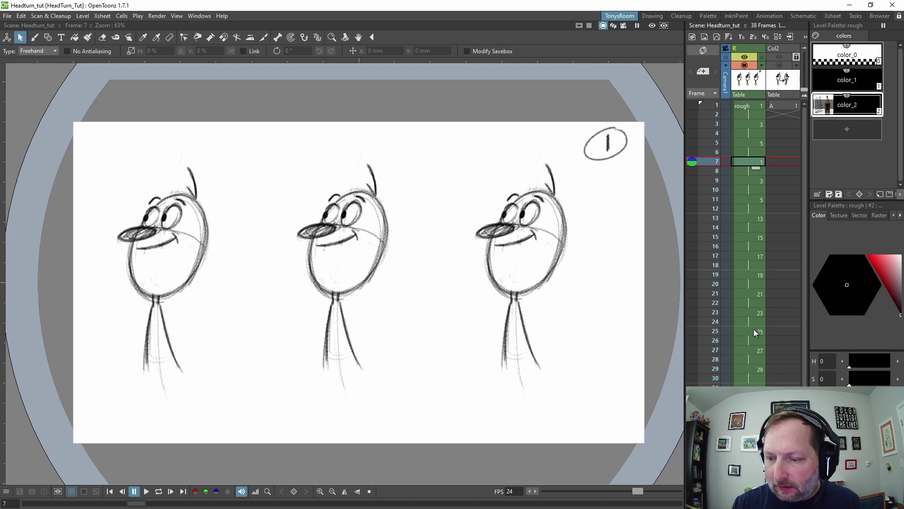
left_click(754, 348)
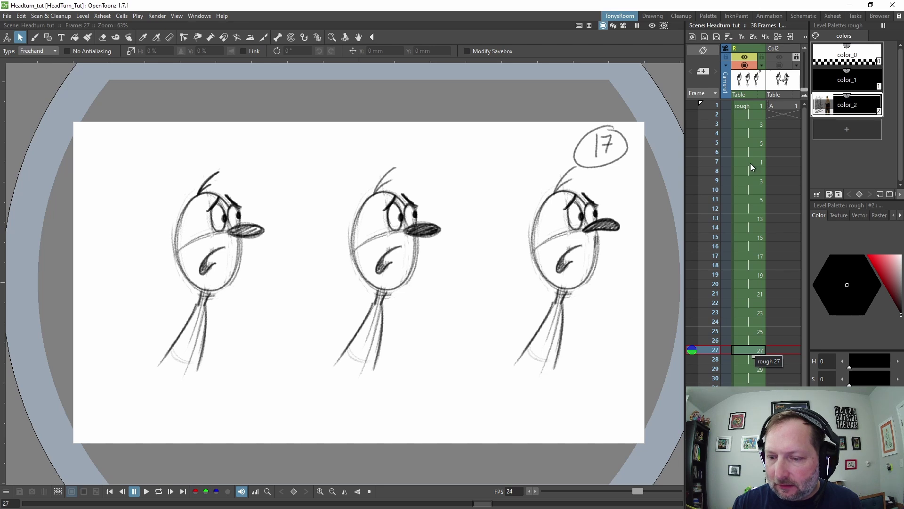
left_click(750, 163)
left_click(754, 351)
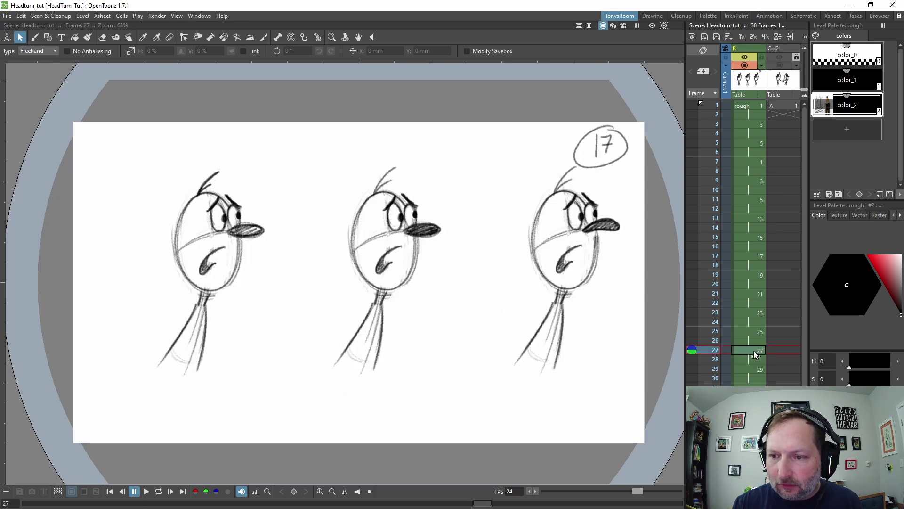
left_click(751, 162)
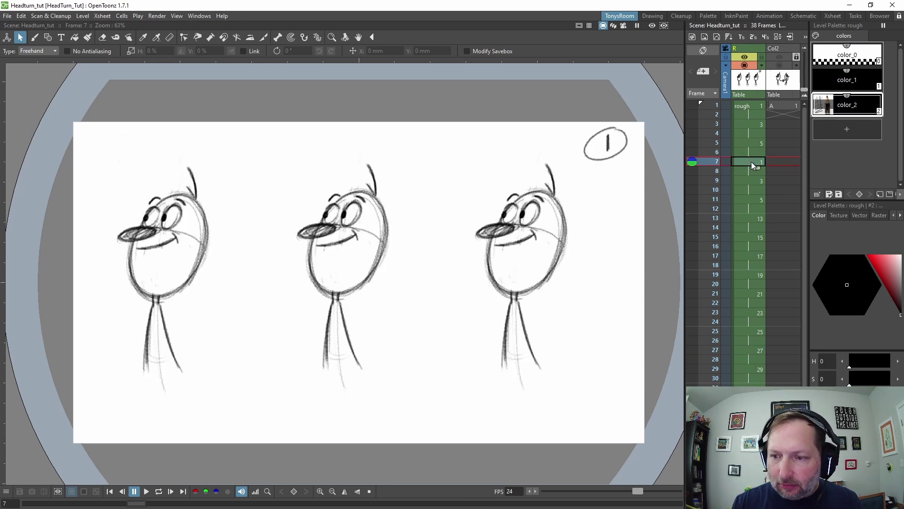
left_click(755, 257)
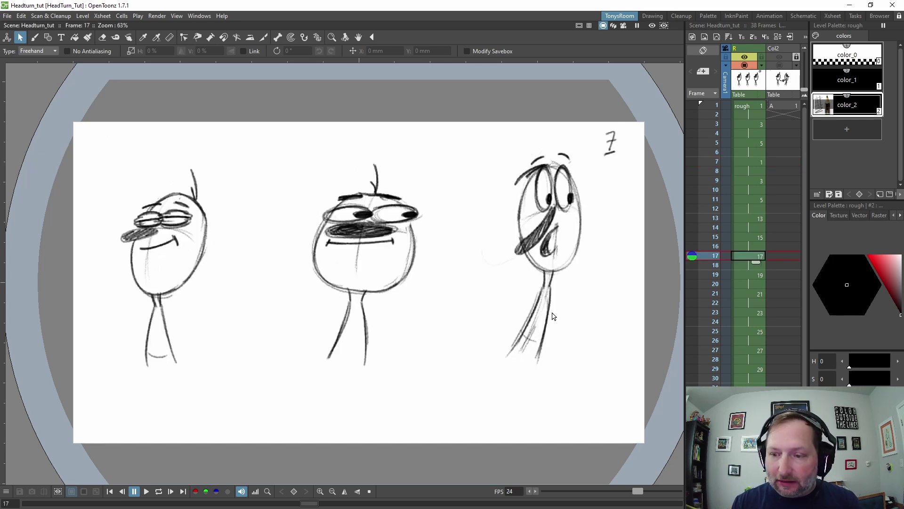
left_click(754, 237)
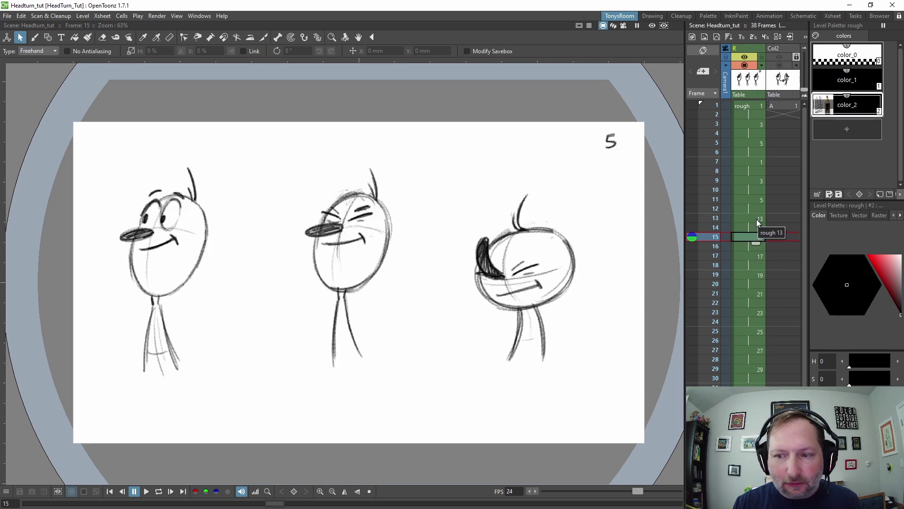
Examine the drawings of the three head-turn versions at frames 11, 13, 19, 21, 23, 25 and 27
left_click(757, 219)
left_click(759, 199)
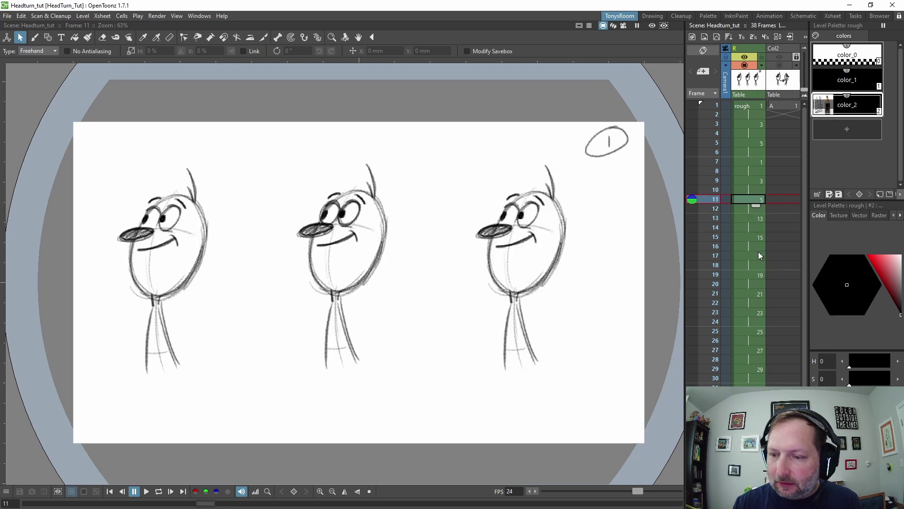
left_click(760, 276)
left_click(757, 294)
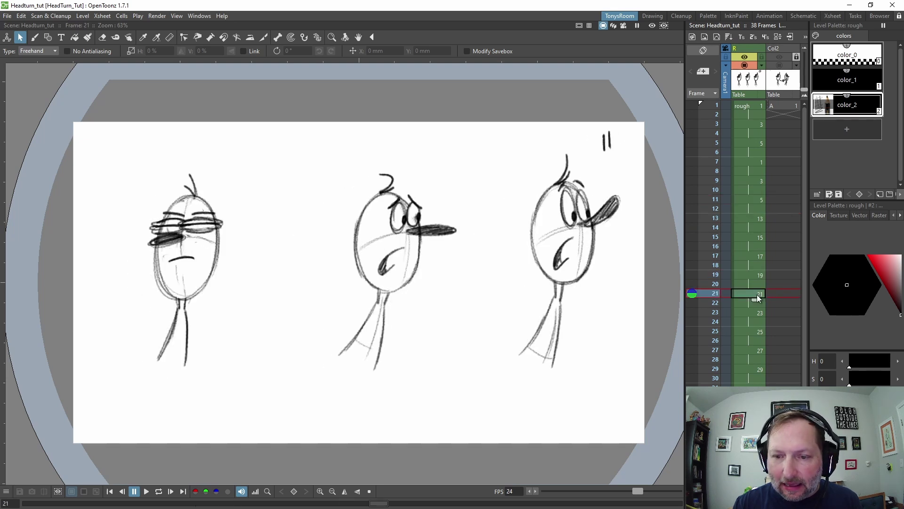
left_click(757, 313)
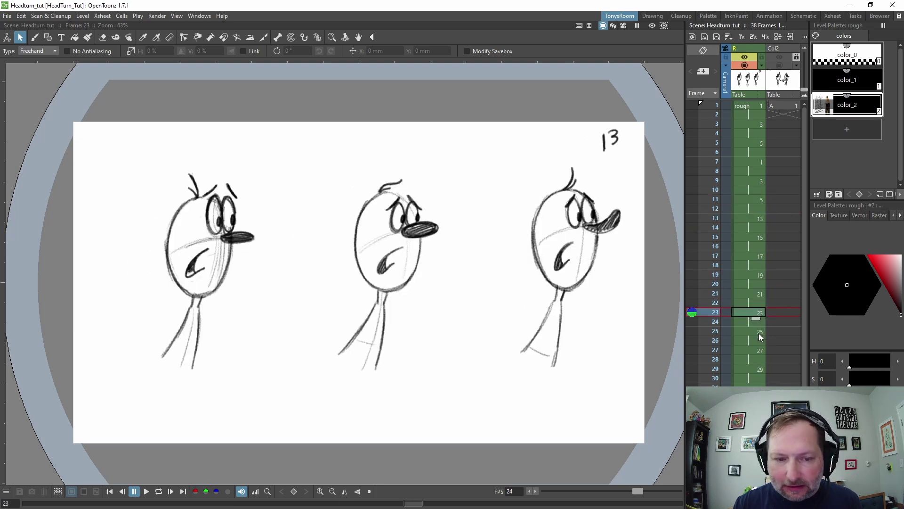
left_click(759, 332)
left_click(757, 349)
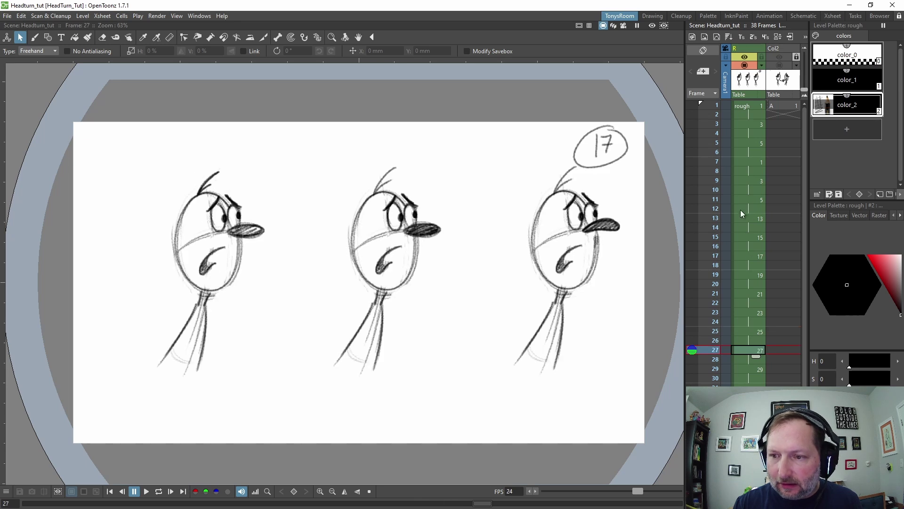
Flip repeatedly through the opening drawings at frames 1, 3, 5 and 7, continuing to 9 and 11, to examine the starting hold
left_click(748, 106)
left_click(750, 123)
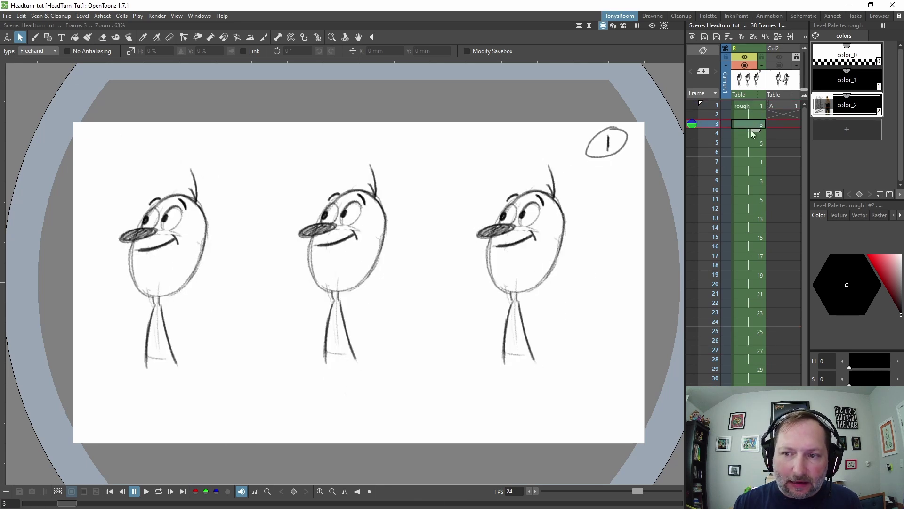
left_click(752, 144)
left_click(750, 162)
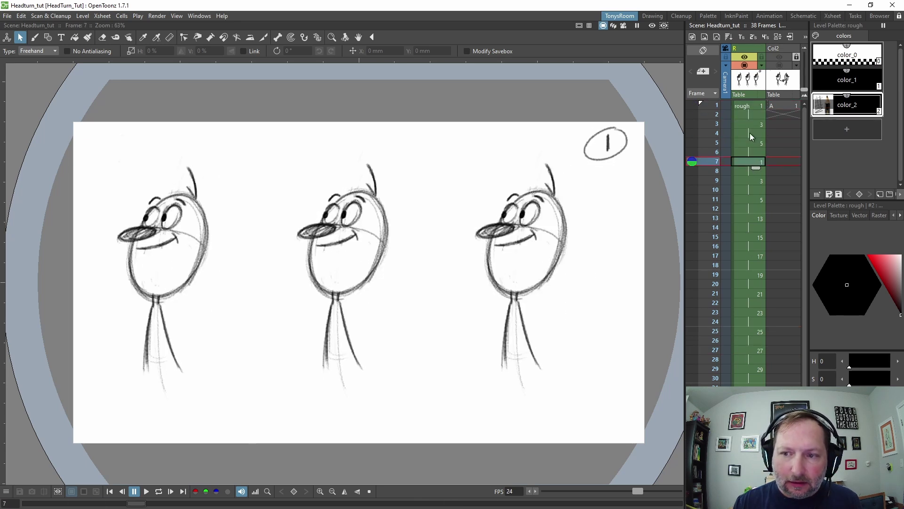
left_click(748, 105)
left_click(747, 126)
left_click(748, 142)
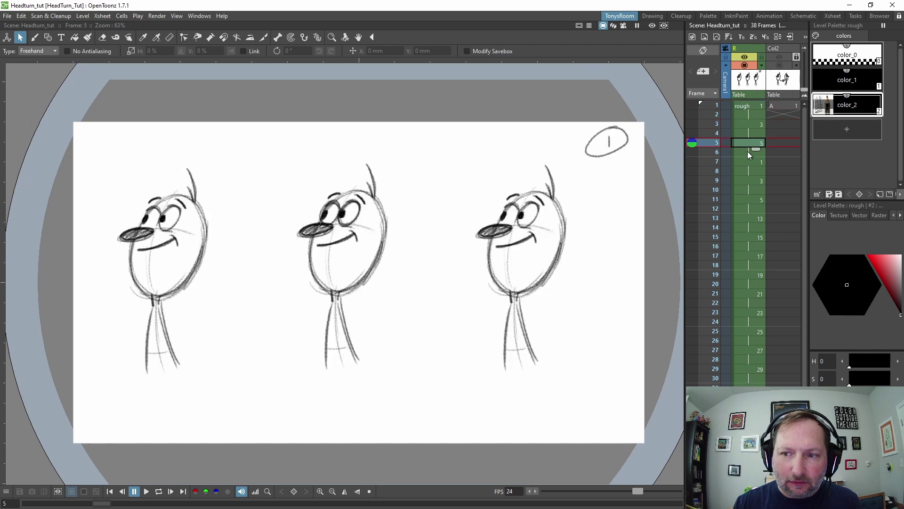
left_click(748, 162)
left_click(751, 106)
left_click(751, 124)
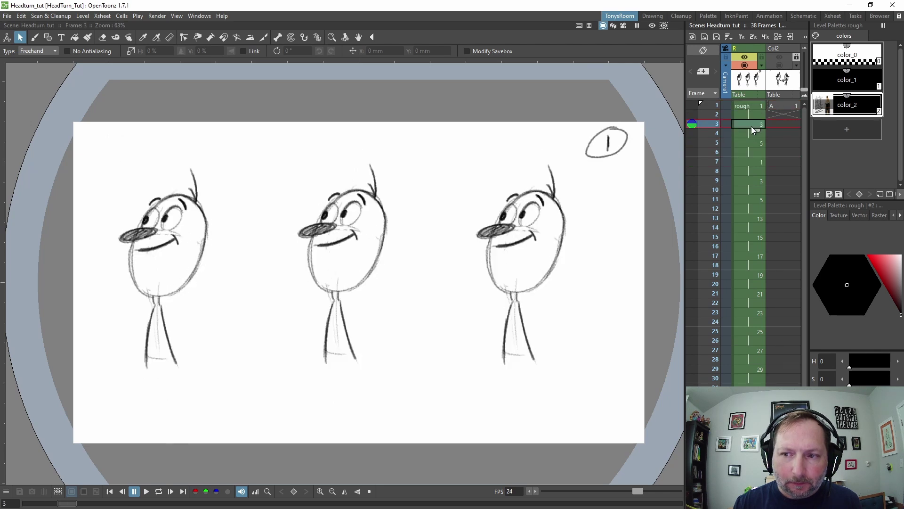
left_click(749, 143)
left_click(748, 161)
left_click(751, 181)
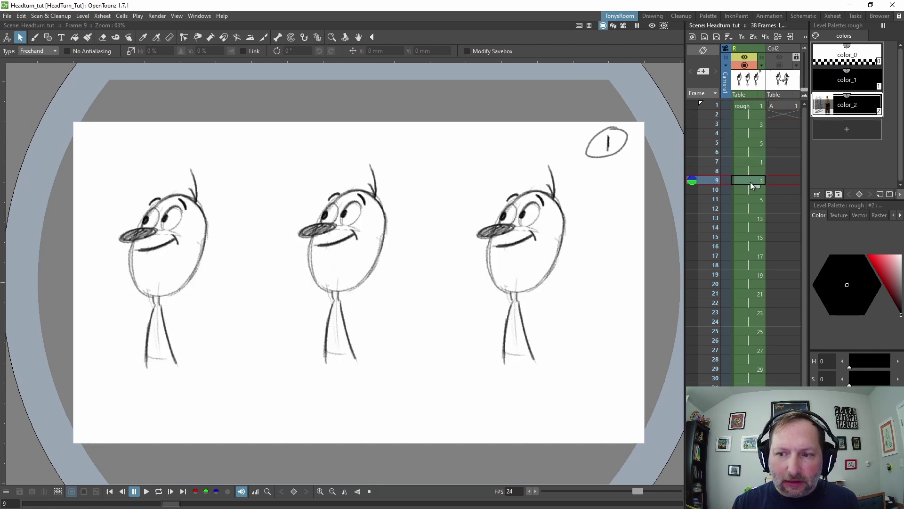
left_click(747, 200)
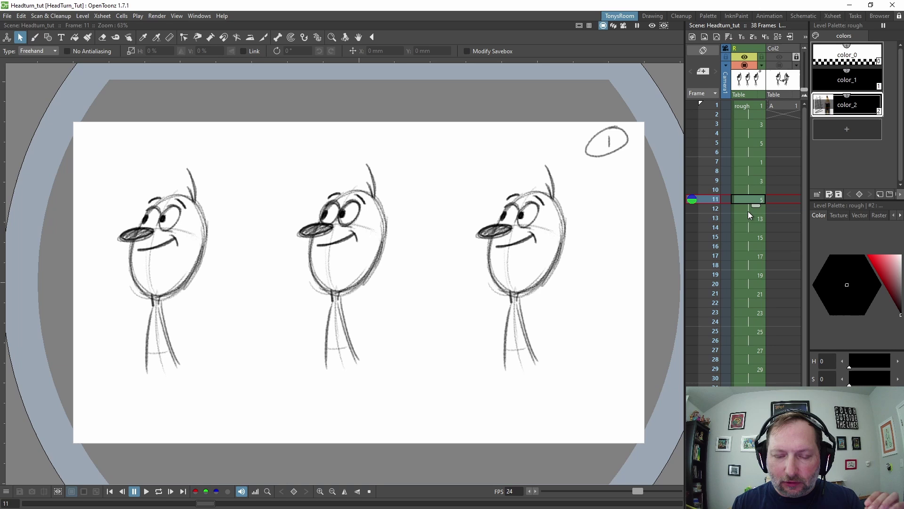
Examine the closing drawings at frames 27, 29, 31, 33 and 35, and play the three head turns in a loop
left_click(753, 350)
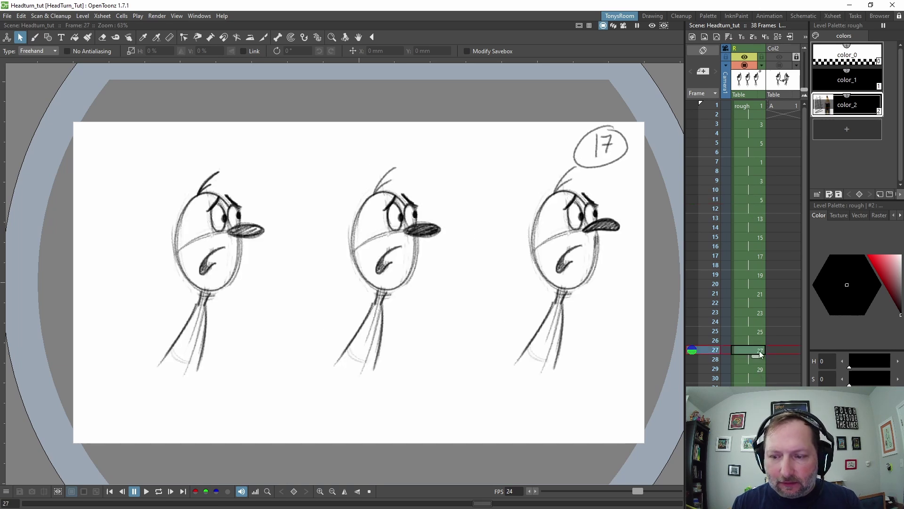
left_click(758, 369)
left_click(754, 387)
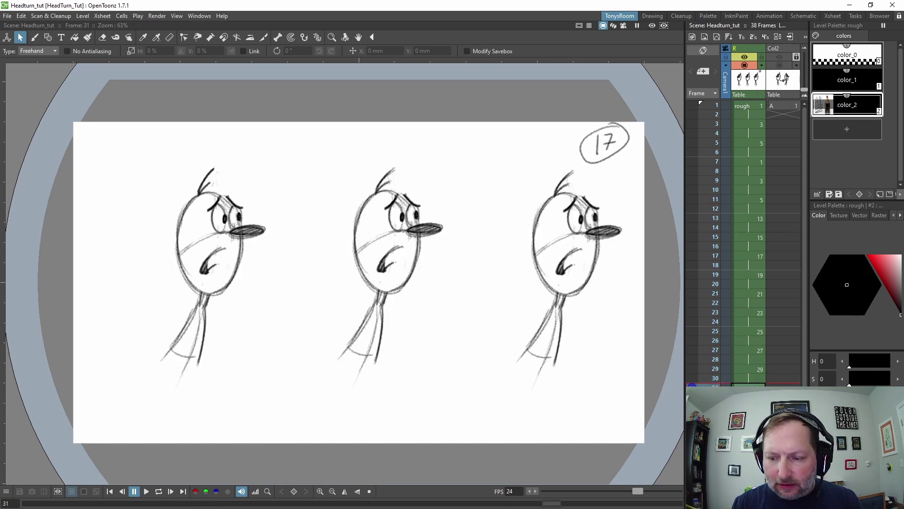
key("period")
key("period")
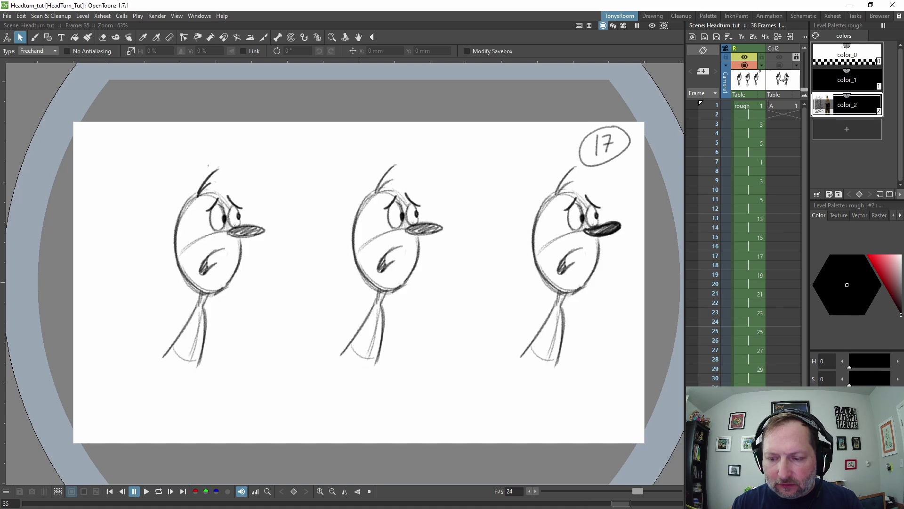
key("period")
key("comma")
key("comma")
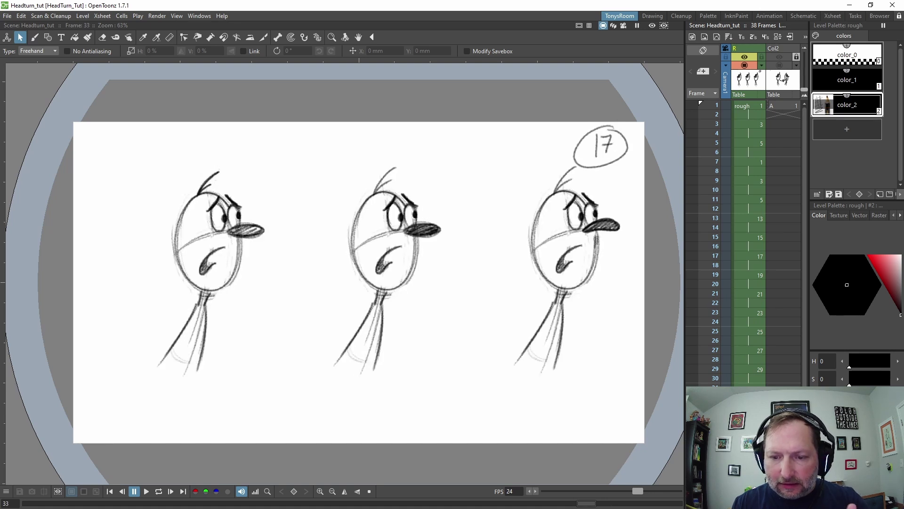
left_click(749, 386)
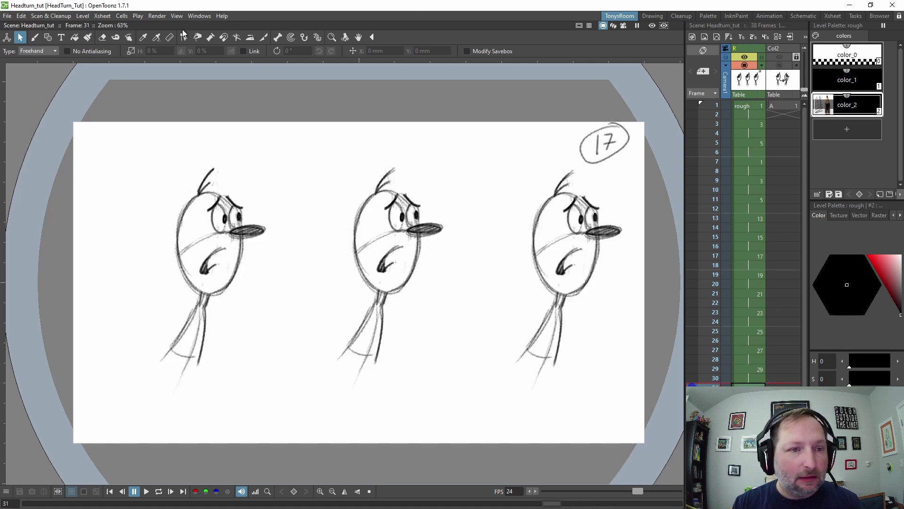
left_click(159, 491)
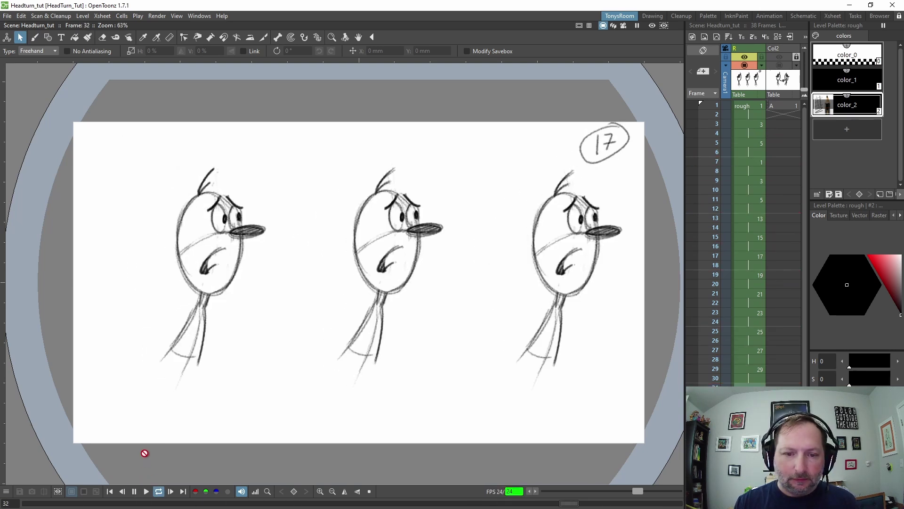